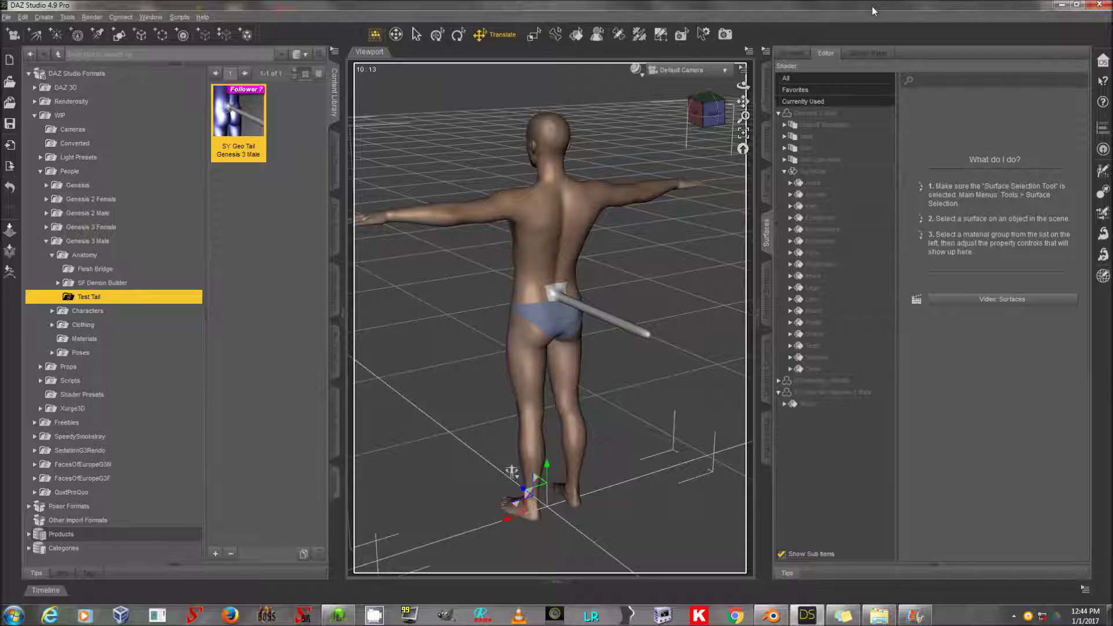
# - Parent the SY Geo Tail Genesis 3 Male figure to Genesis 3 Male in the scene hierarchy
pyautogui.moveTo(744, 116); pyautogui.dragTo(742, 104)
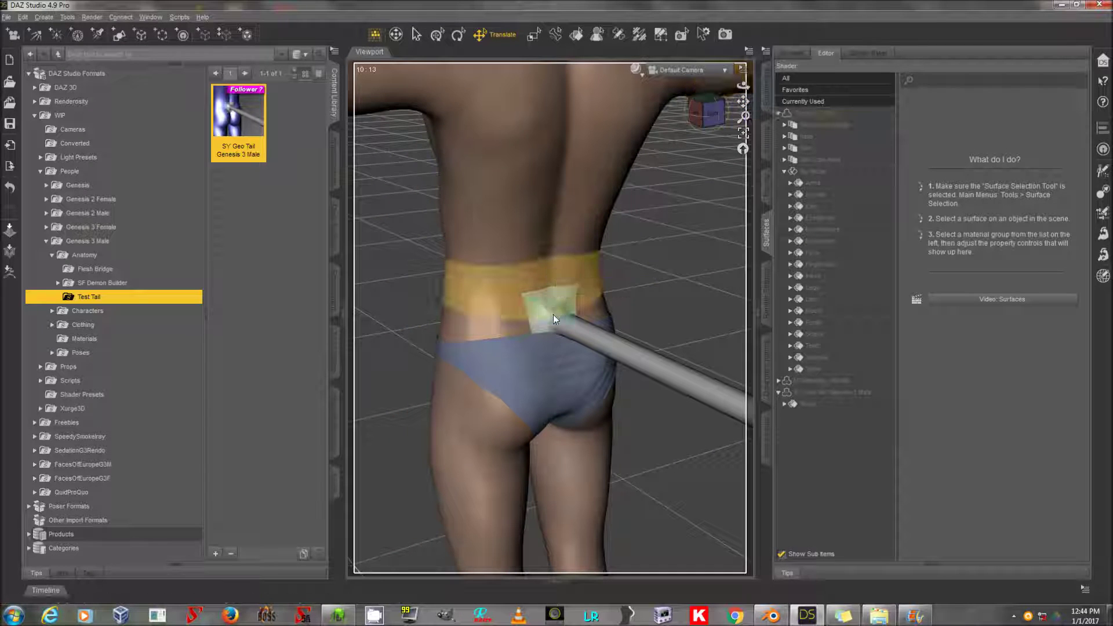
pyautogui.rightClick(577, 334)
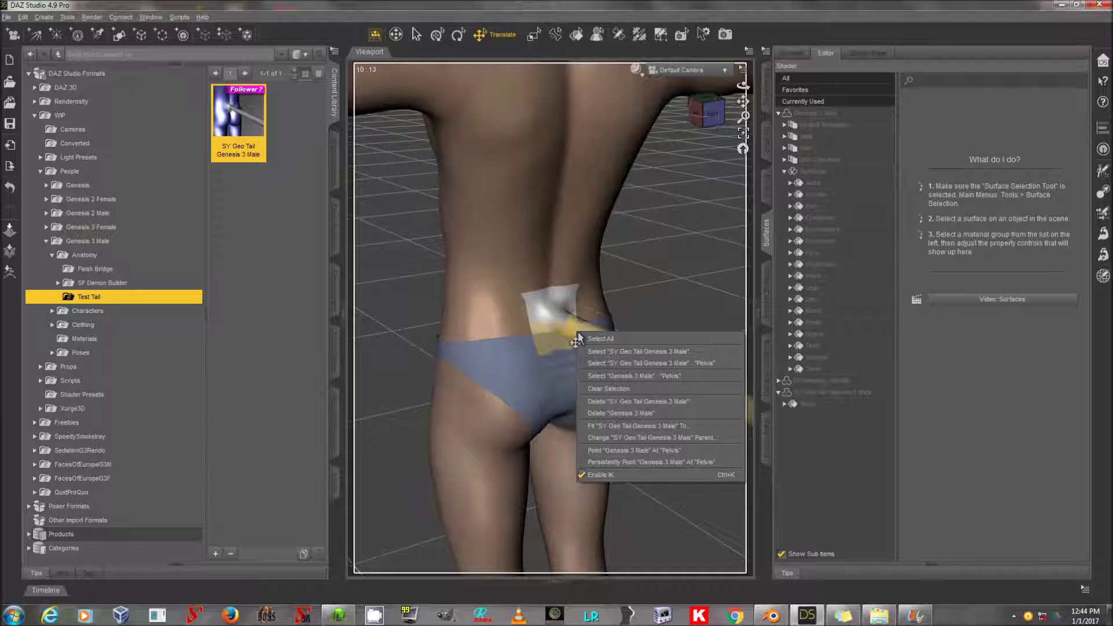
pyautogui.click(613, 351)
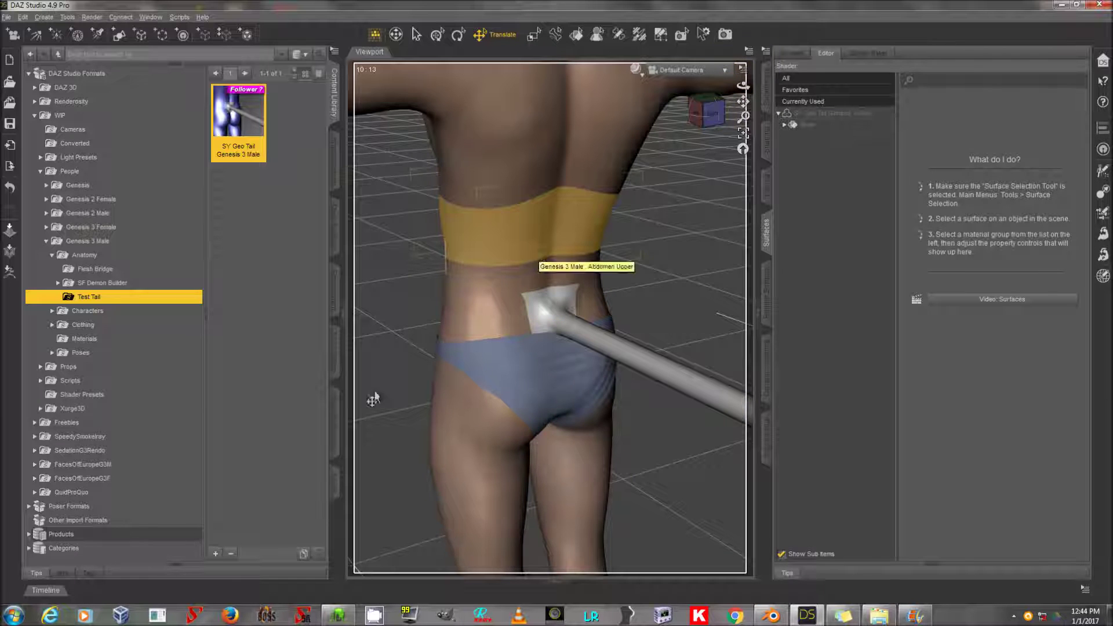
pyautogui.click(334, 482)
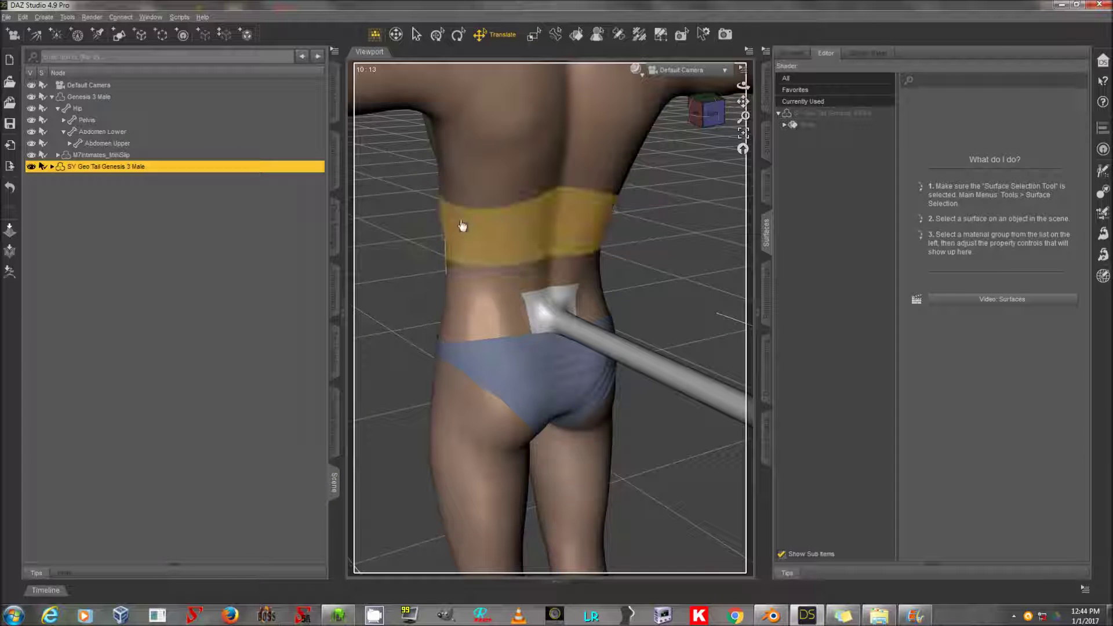
pyautogui.click(158, 99)
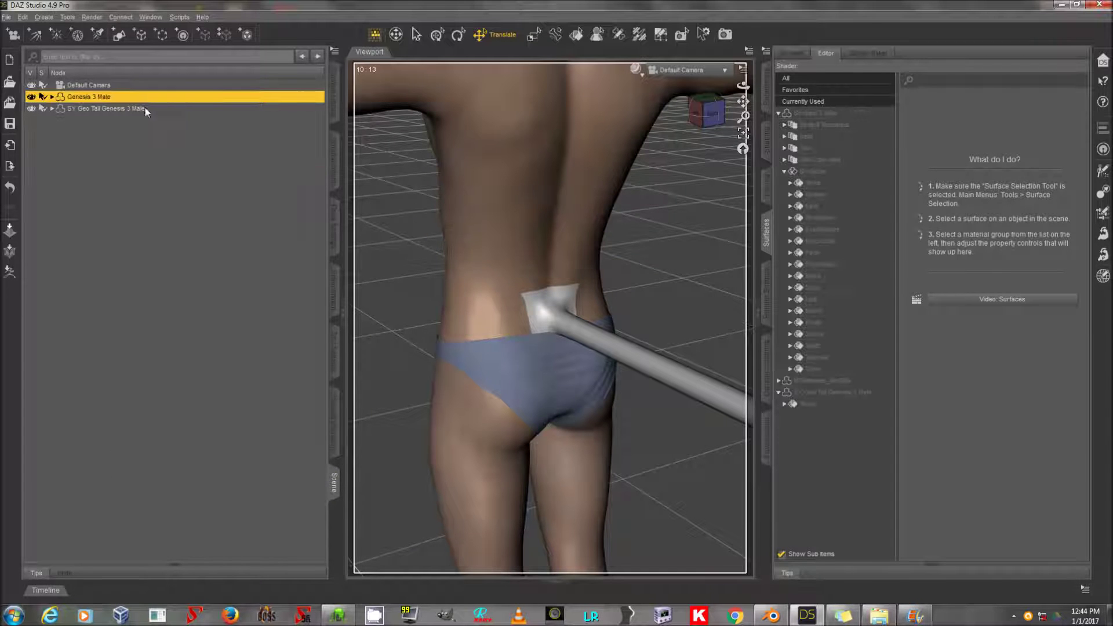
pyautogui.moveTo(146, 110); pyautogui.dragTo(128, 97)
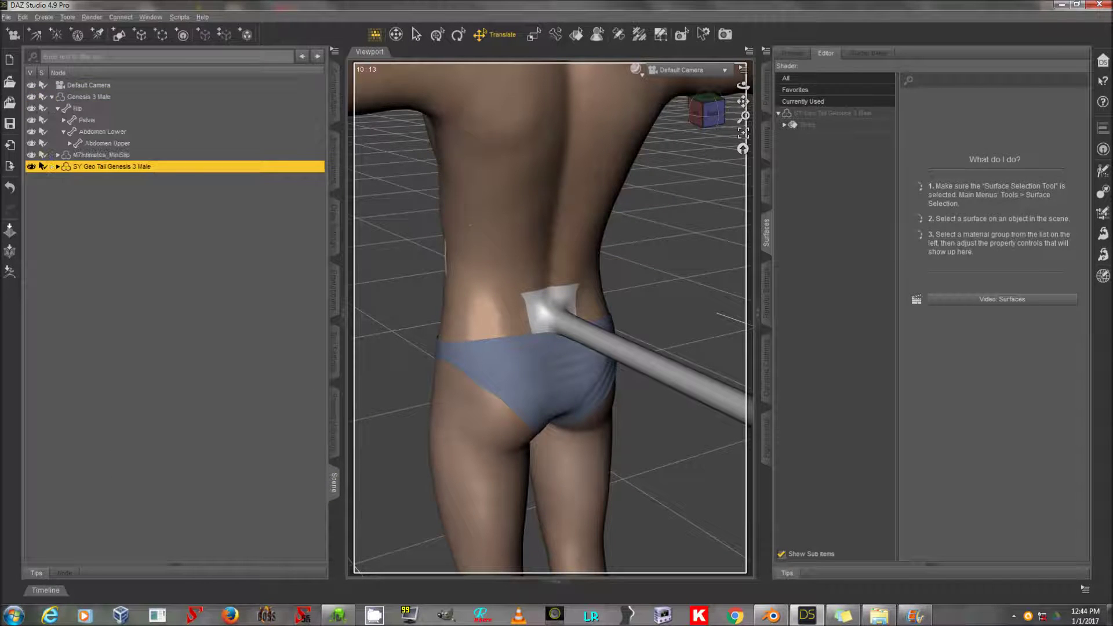
# - Export Genesis 3 Male with its tail as a Wavefront OBJ, overwriting ComboForBody.obj and keeping the DAZ Studio (1 unit = 1cm) export options
pyautogui.click(149, 99)
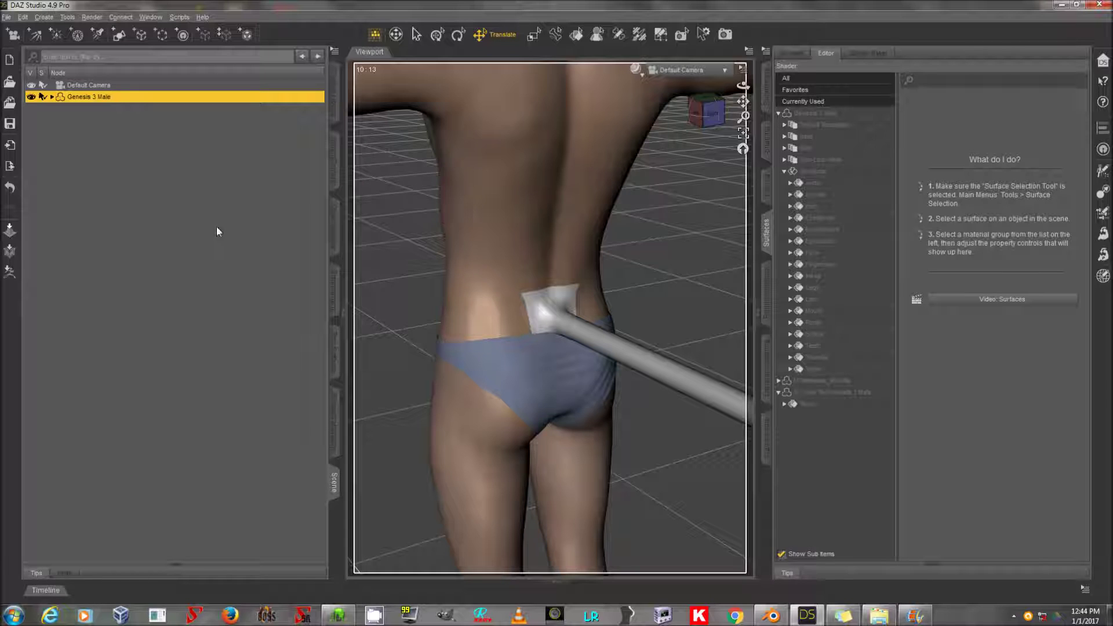
pyautogui.hotkey('alt', 'f')
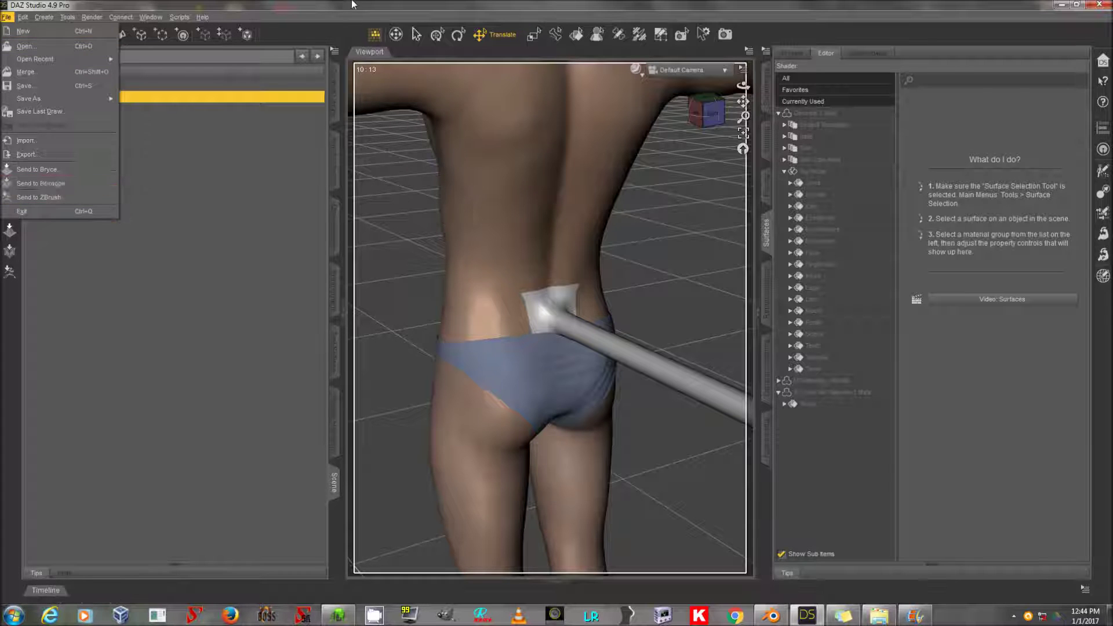
pyautogui.press('Escape')
pyautogui.hotkey('alt', 'f')
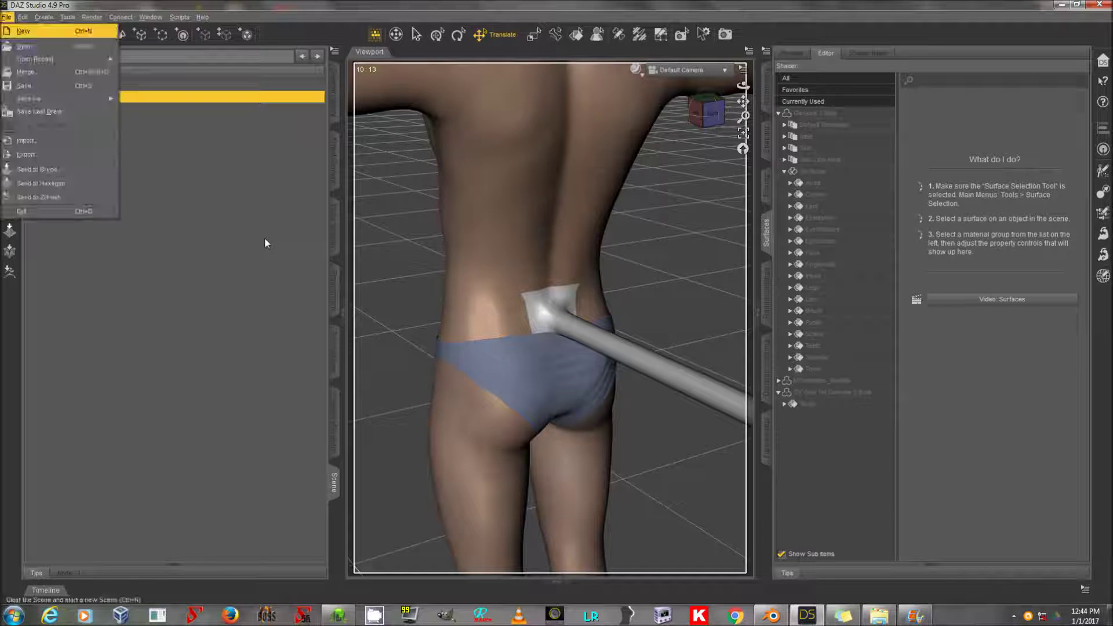
pyautogui.click(80, 157)
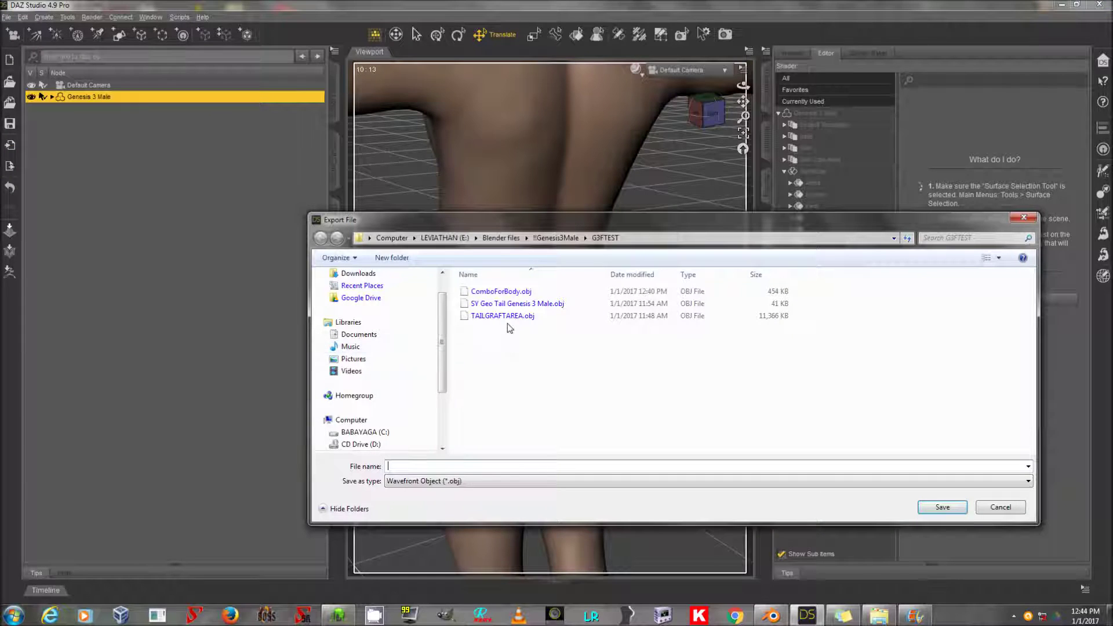
pyautogui.doubleClick(503, 294)
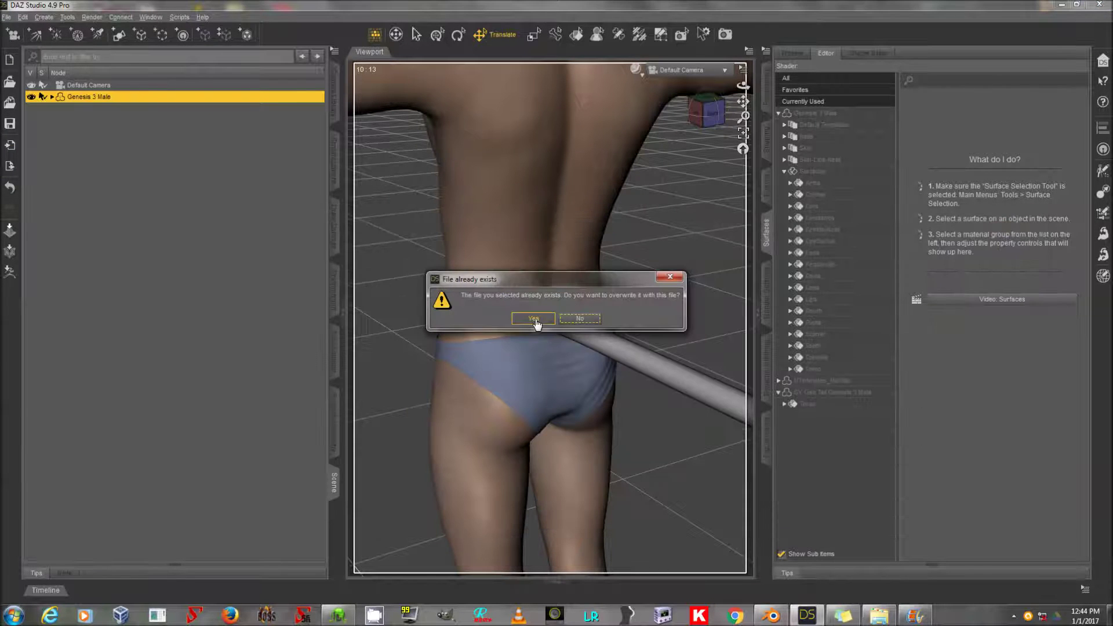
pyautogui.click(534, 318)
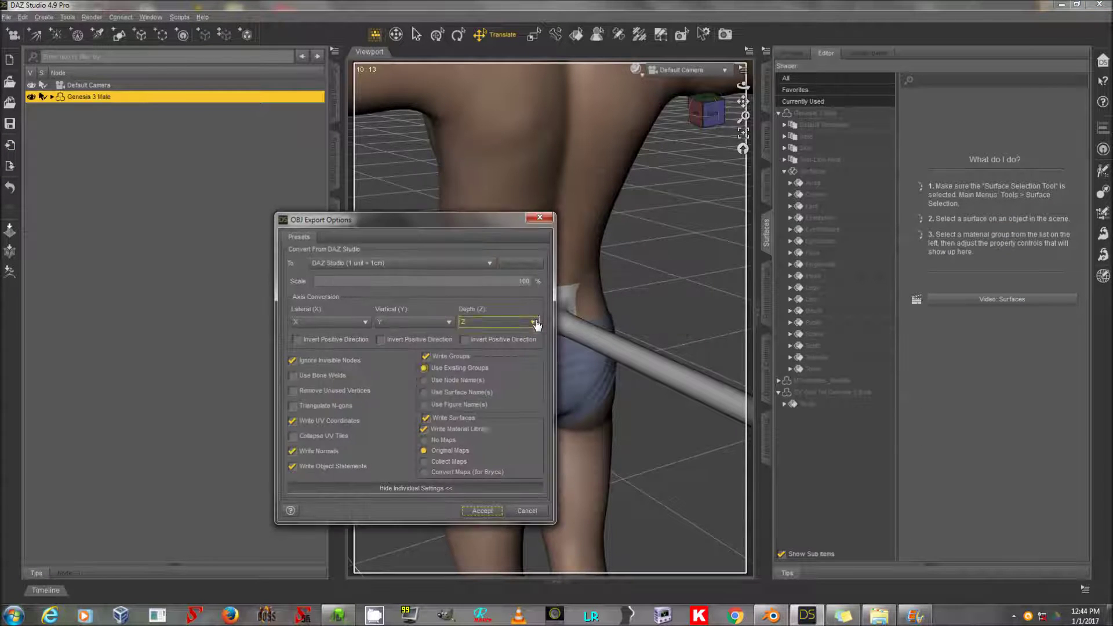
pyautogui.click(487, 510)
# - Switch to 3D-Coat and load ComboForBody.obj as a model for per pixel painting
pyautogui.click(338, 615)
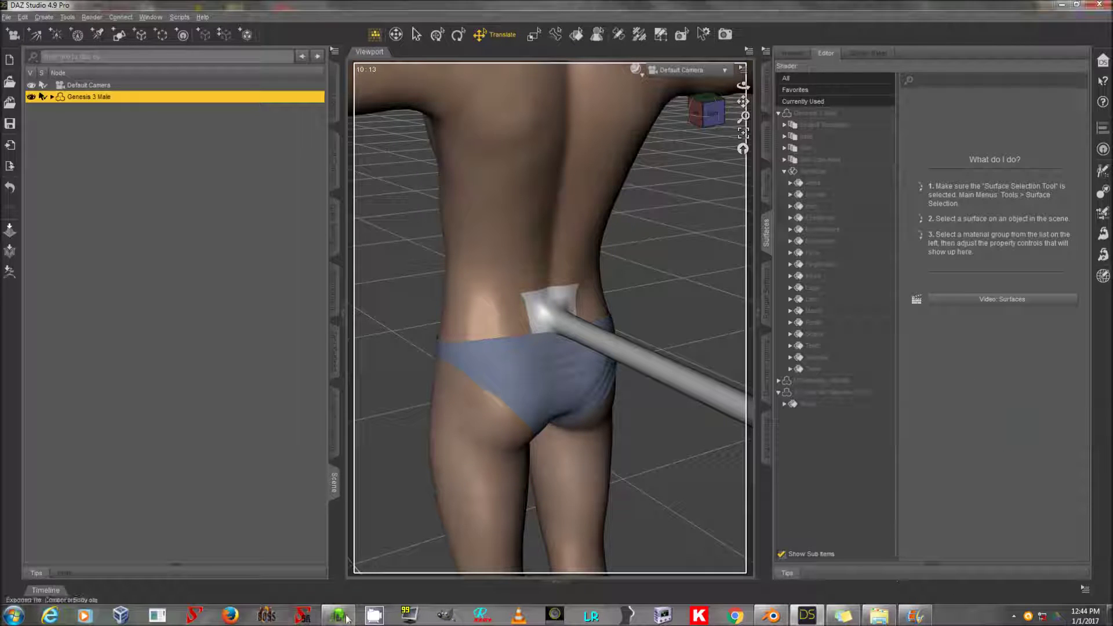
pyautogui.click(8, 18)
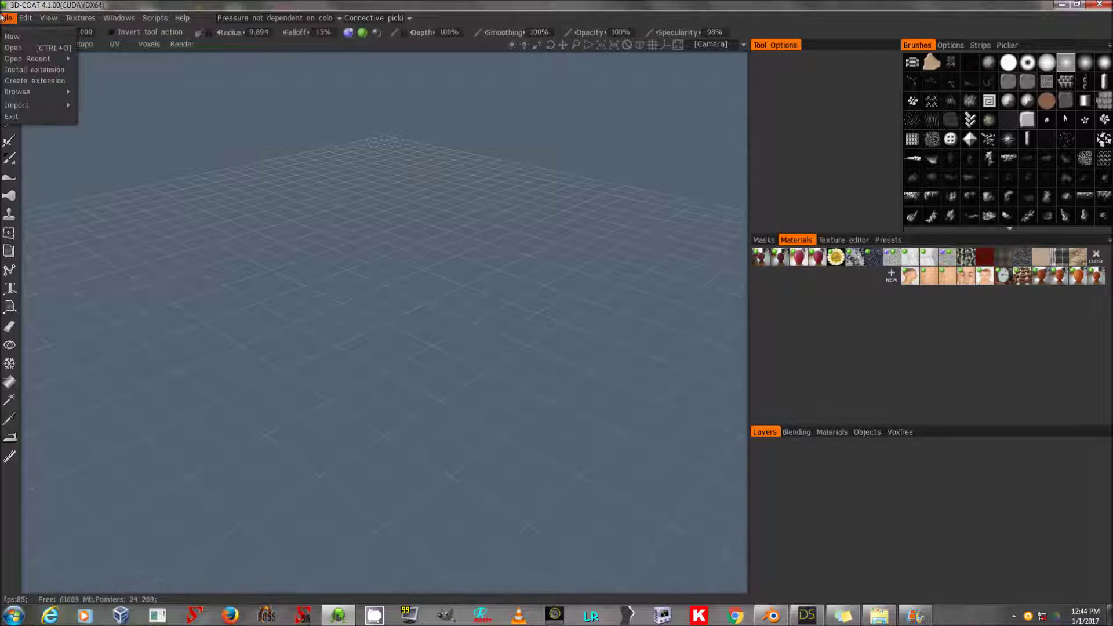
pyautogui.click(8, 18)
pyautogui.click(8, 18)
pyautogui.moveTo(33, 107)
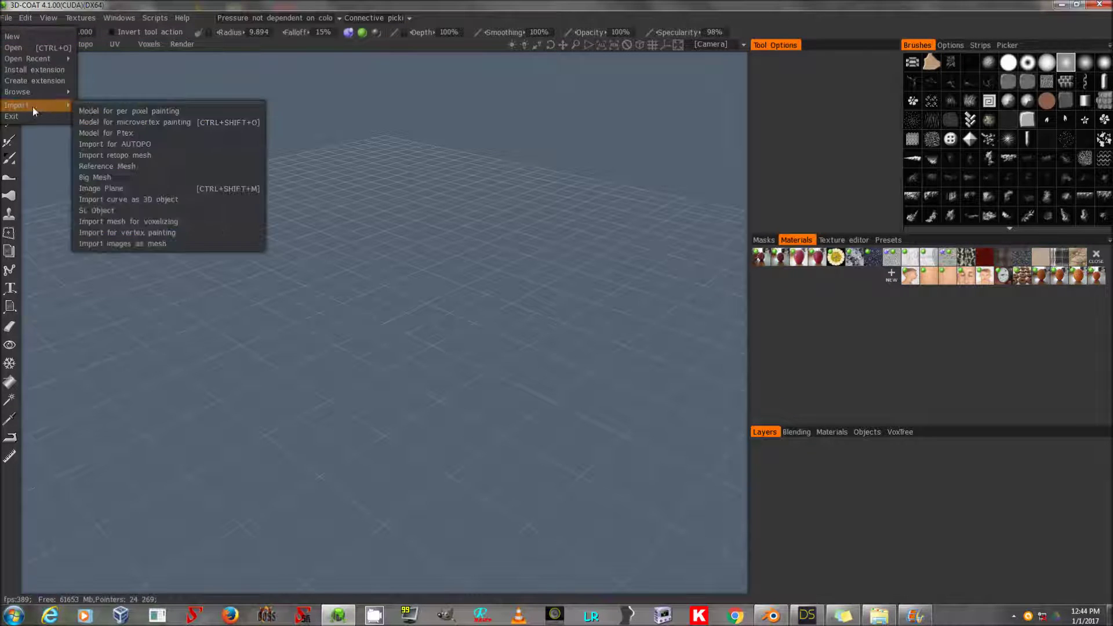
pyautogui.click(113, 108)
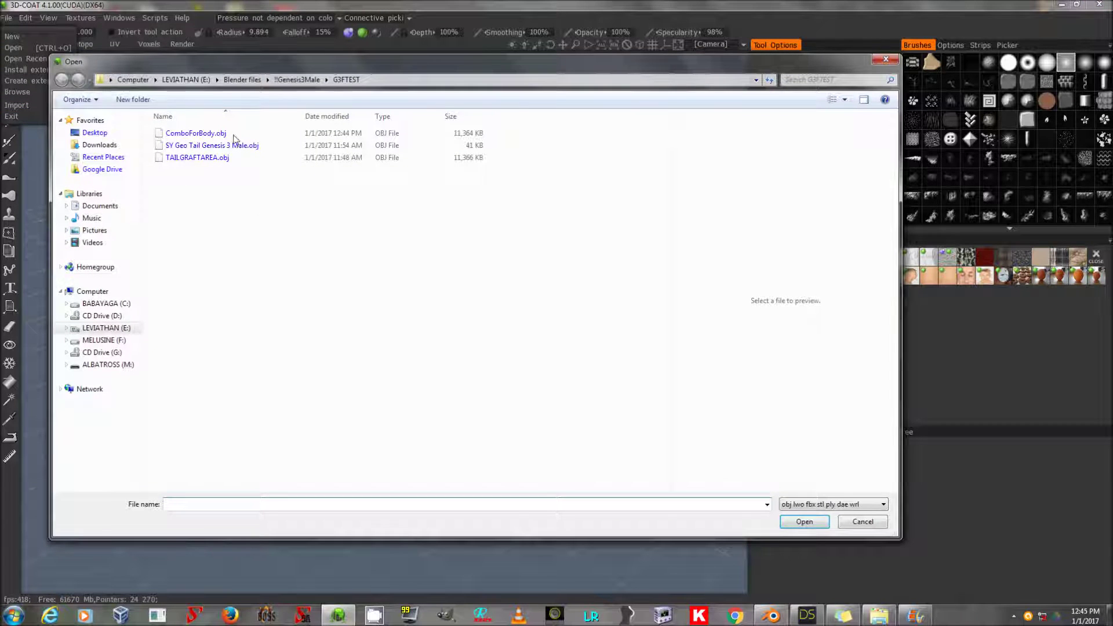
pyautogui.doubleClick(231, 134)
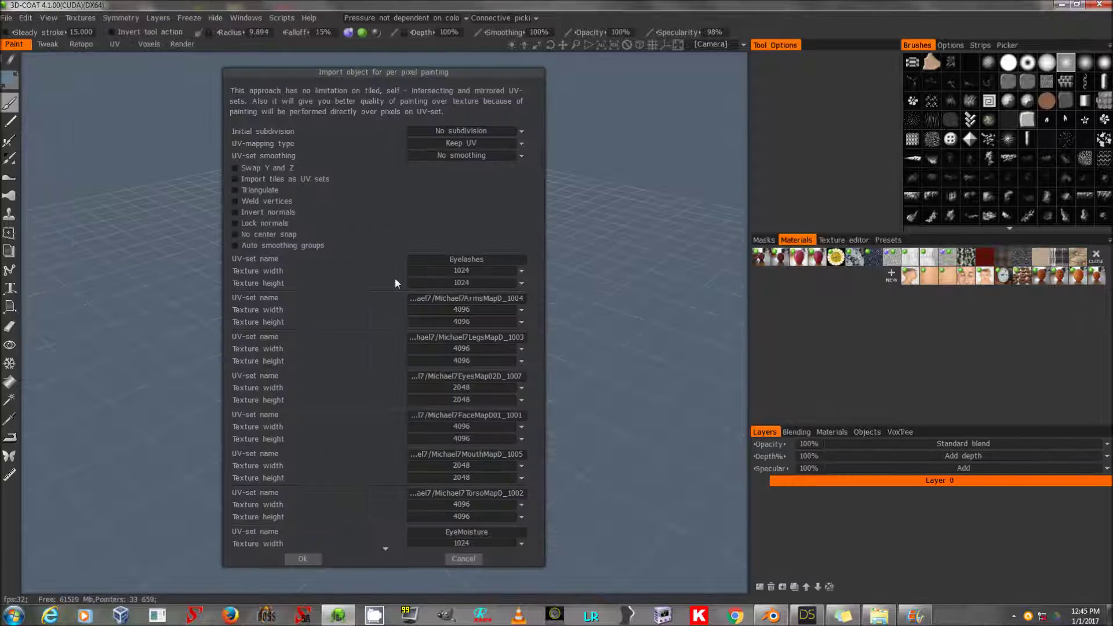
# - Set the Eyelashes UV-set's texture width to 4096 and complete the import
pyautogui.click(456, 272)
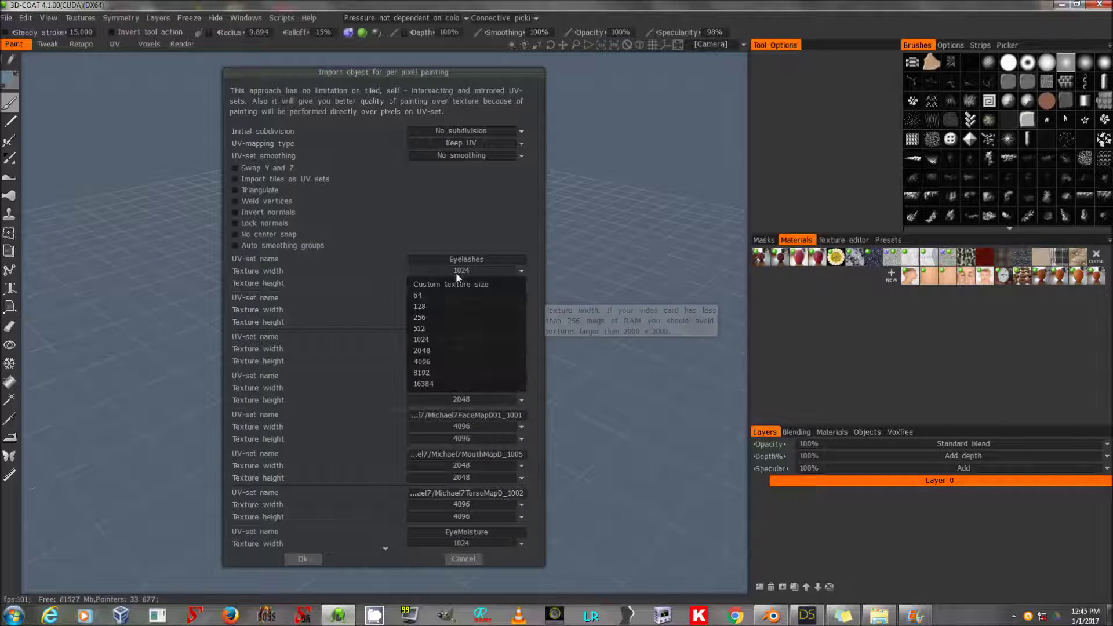
pyautogui.click(437, 360)
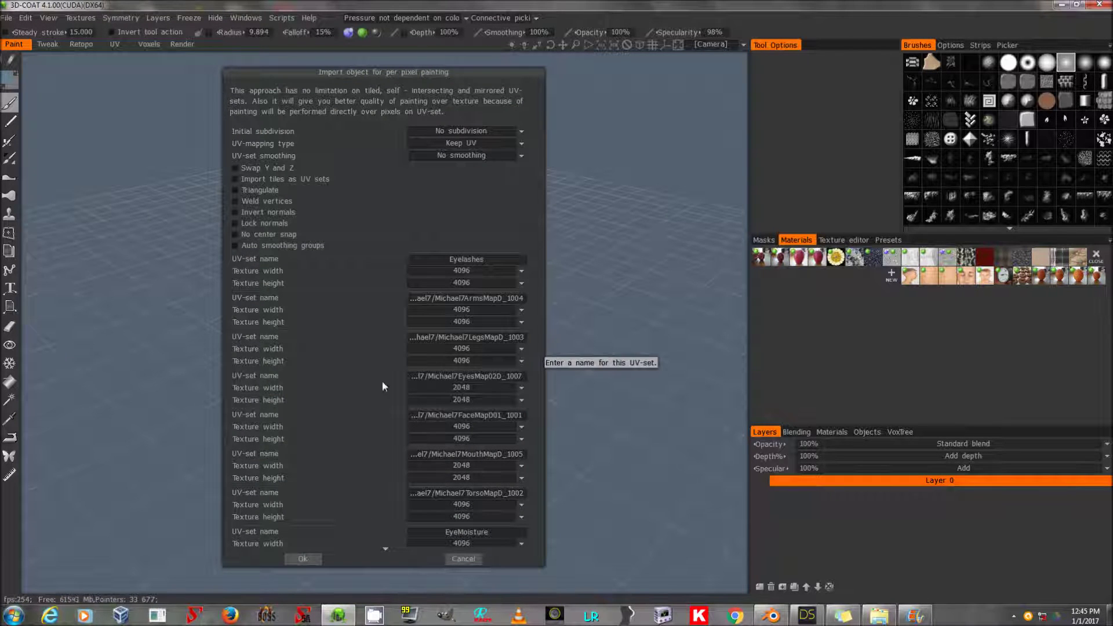
pyautogui.scroll(-3, 491, 446)
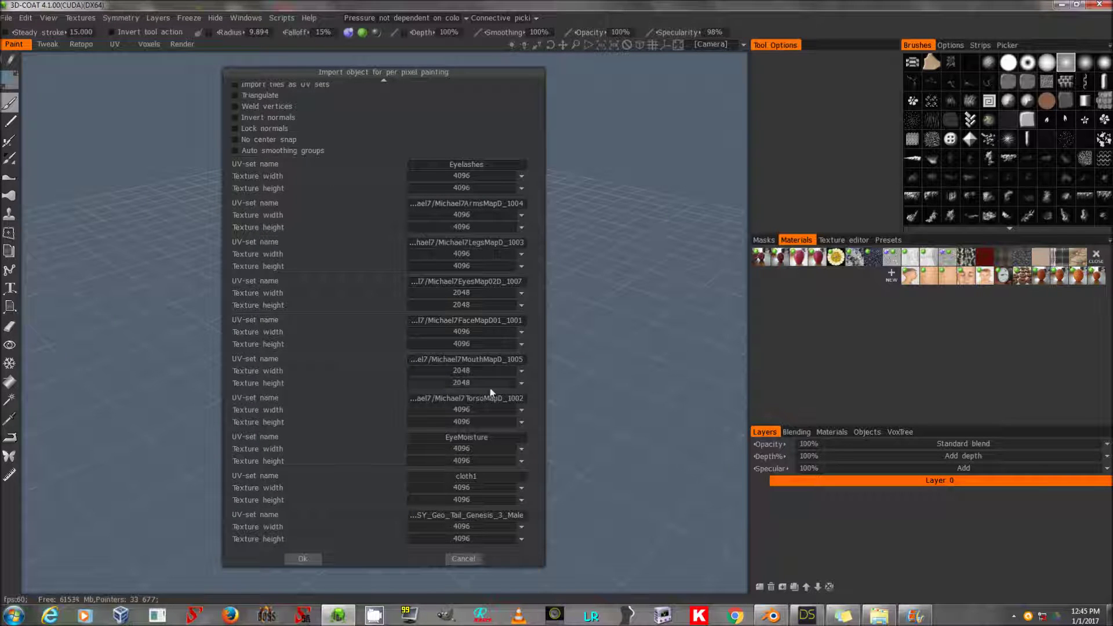
pyautogui.click(304, 559)
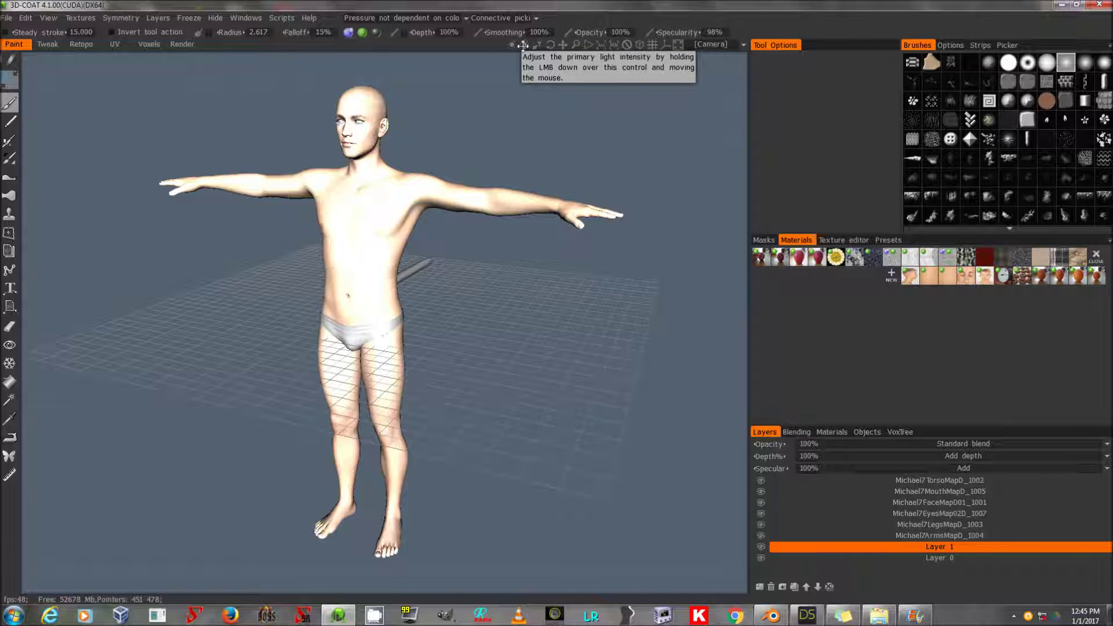
# - Reduce the primary light intensity and examine the tail's attachment area on the figure's lower back
pyautogui.moveTo(523, 45)
pyautogui.mouseDown()
pyautogui.moveTo(505, 54)
pyautogui.moveTo(523, 45)
pyautogui.mouseUp()
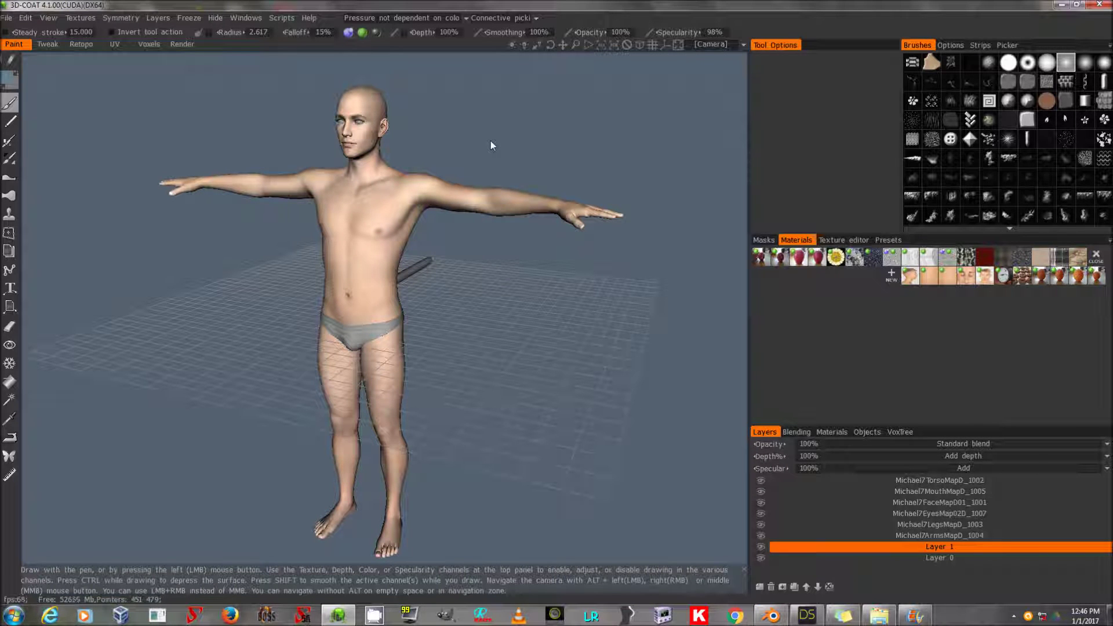
pyautogui.moveTo(503, 142); pyautogui.dragTo(271, 131)
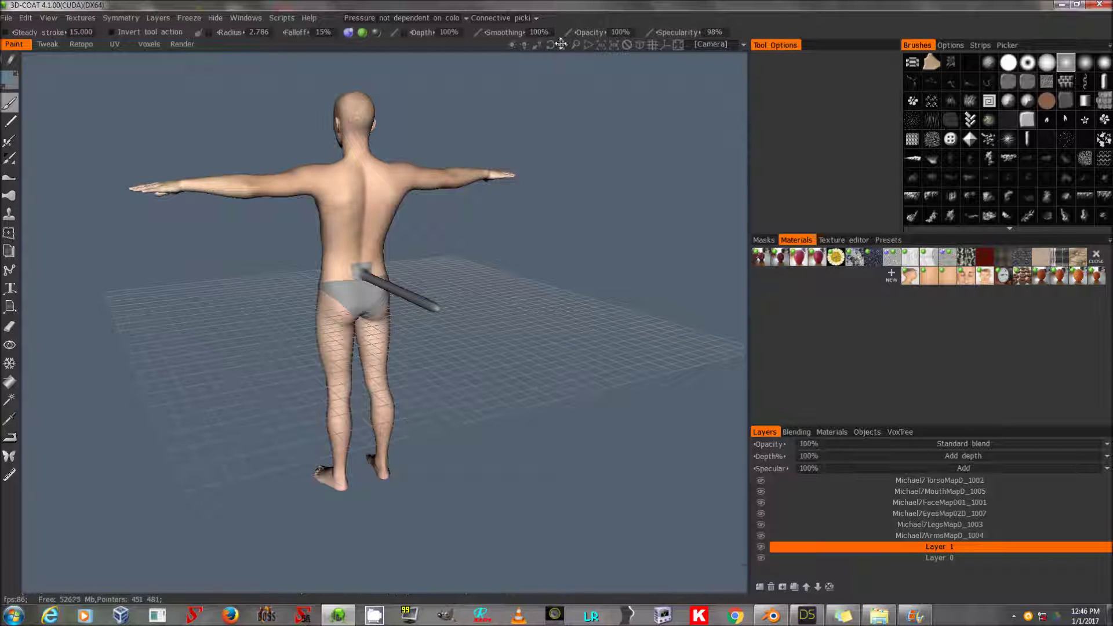
pyautogui.moveTo(561, 44); pyautogui.dragTo(558, 243)
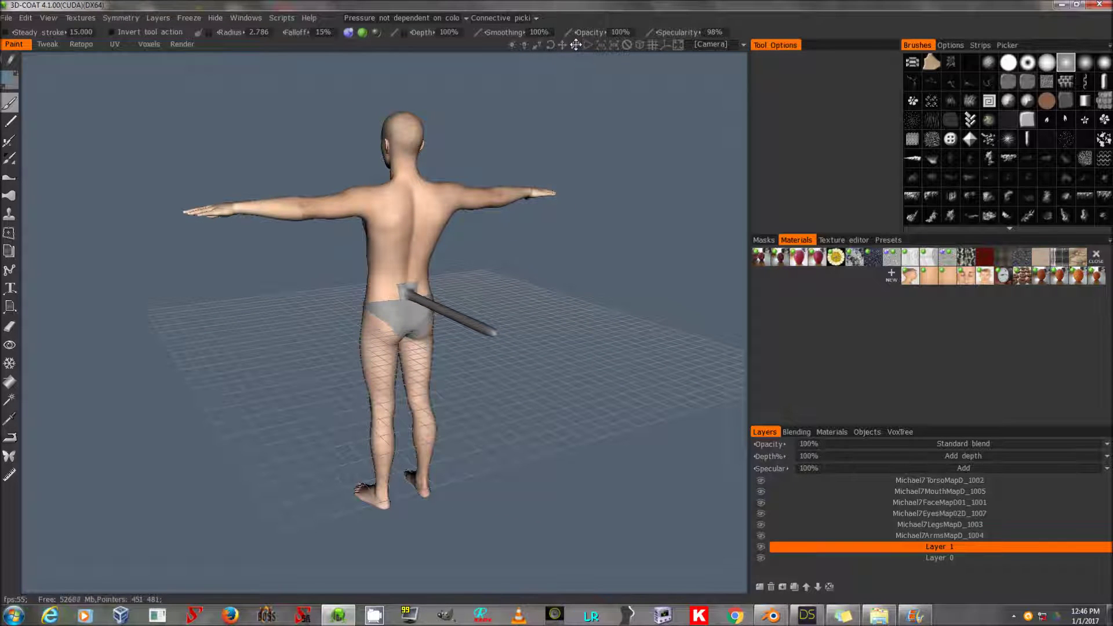
pyautogui.moveTo(577, 45)
pyautogui.mouseDown()
pyautogui.moveTo(561, 35)
pyautogui.moveTo(576, 46)
pyautogui.mouseUp()
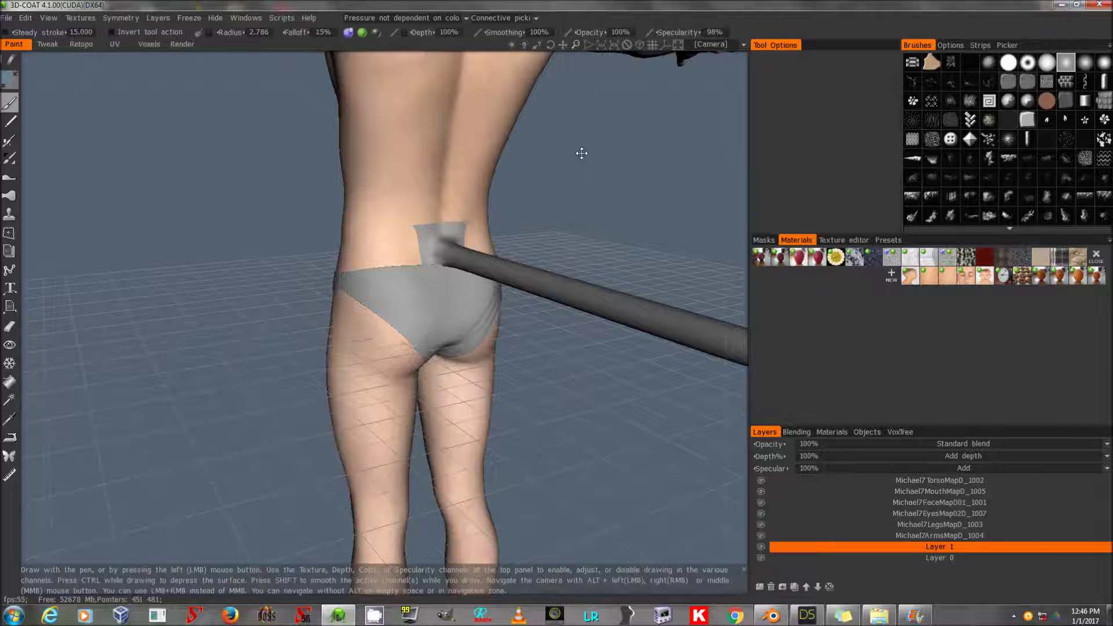
pyautogui.moveTo(571, 165); pyautogui.dragTo(578, 170)
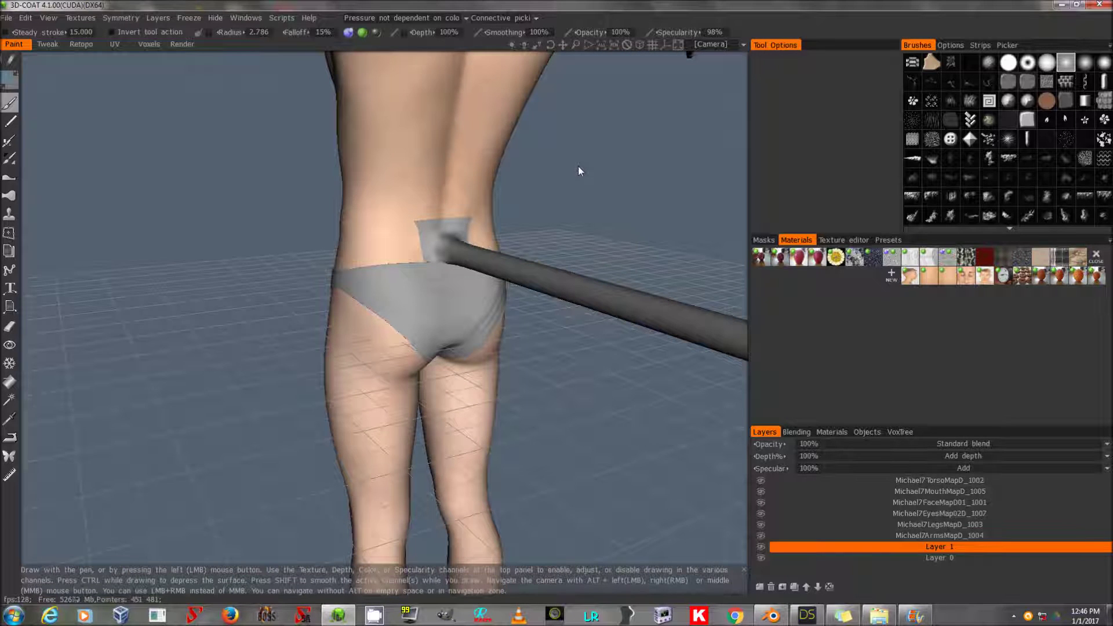
pyautogui.moveTo(580, 163); pyautogui.dragTo(586, 180, button='right')
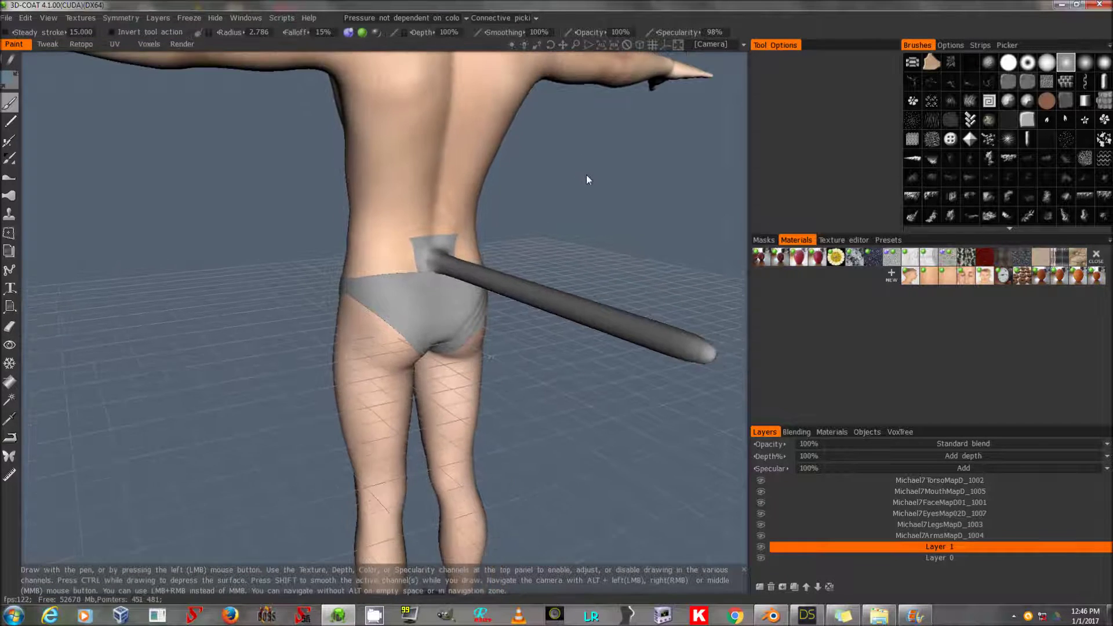
pyautogui.moveTo(587, 175); pyautogui.dragTo(590, 206)
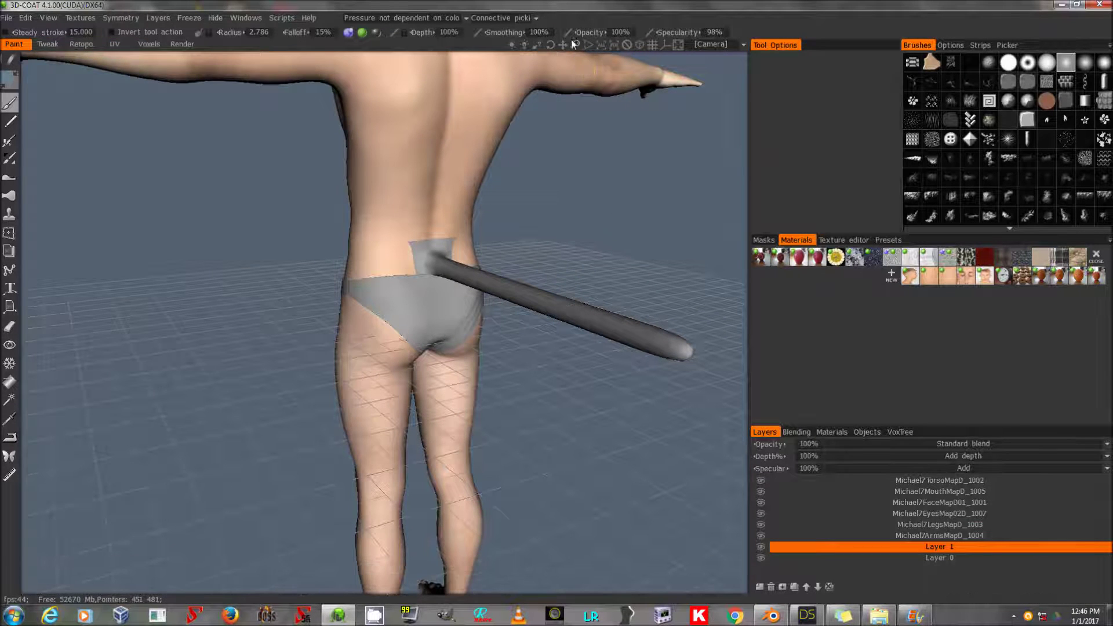
pyautogui.moveTo(573, 40); pyautogui.dragTo(574, 40)
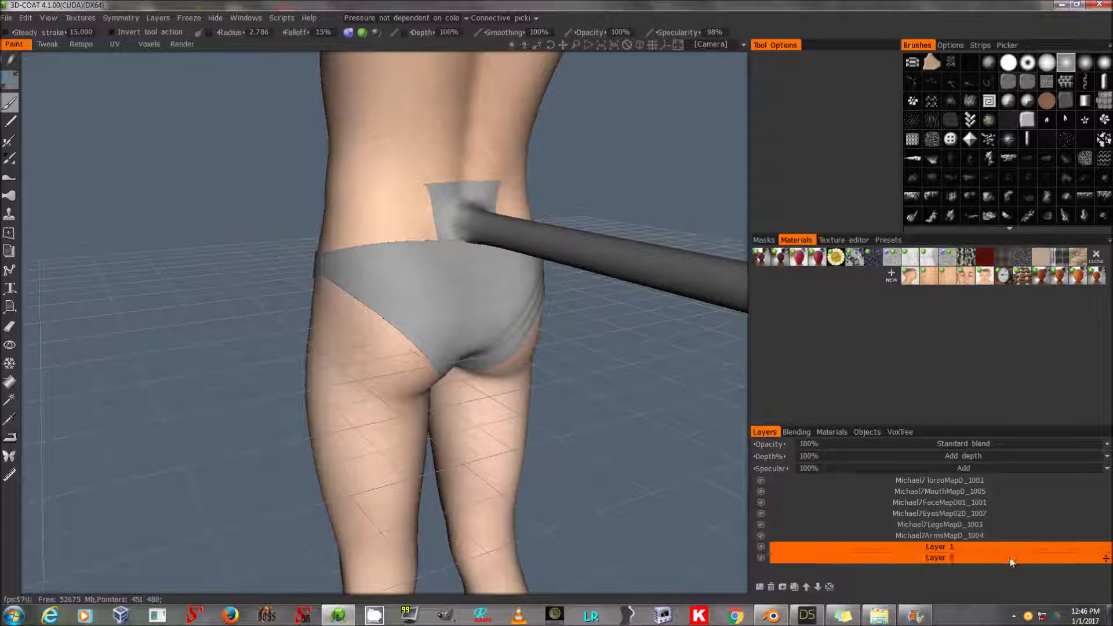
# - Toggle the Michael7TorsoMapD_1002 layer's visibility off and on to compare the torso with and without its texture
pyautogui.click(960, 484)
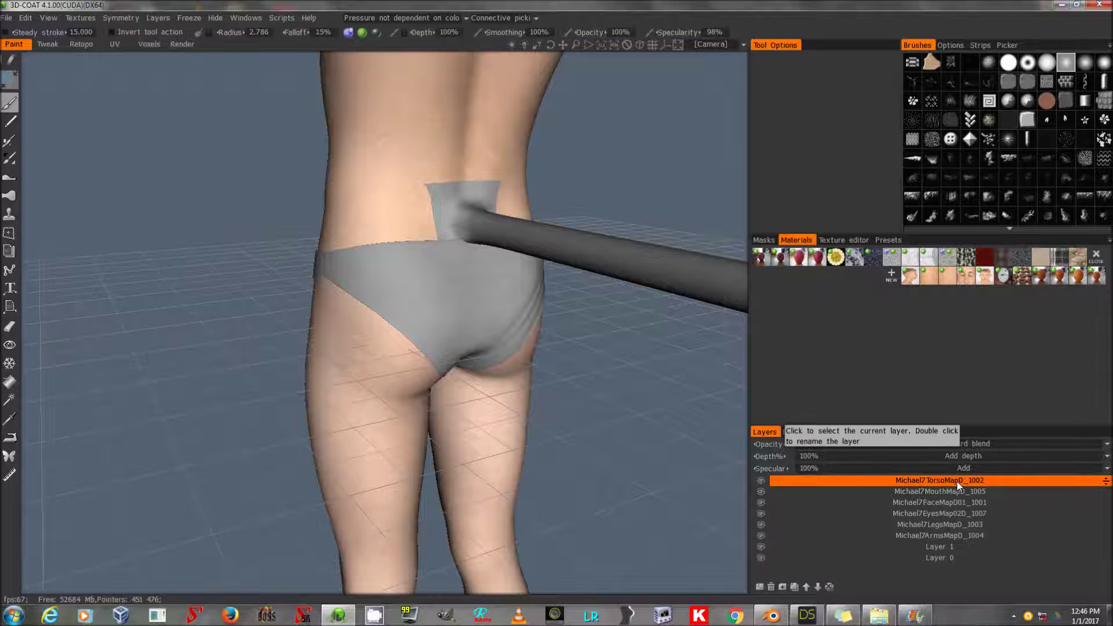
pyautogui.click(762, 481)
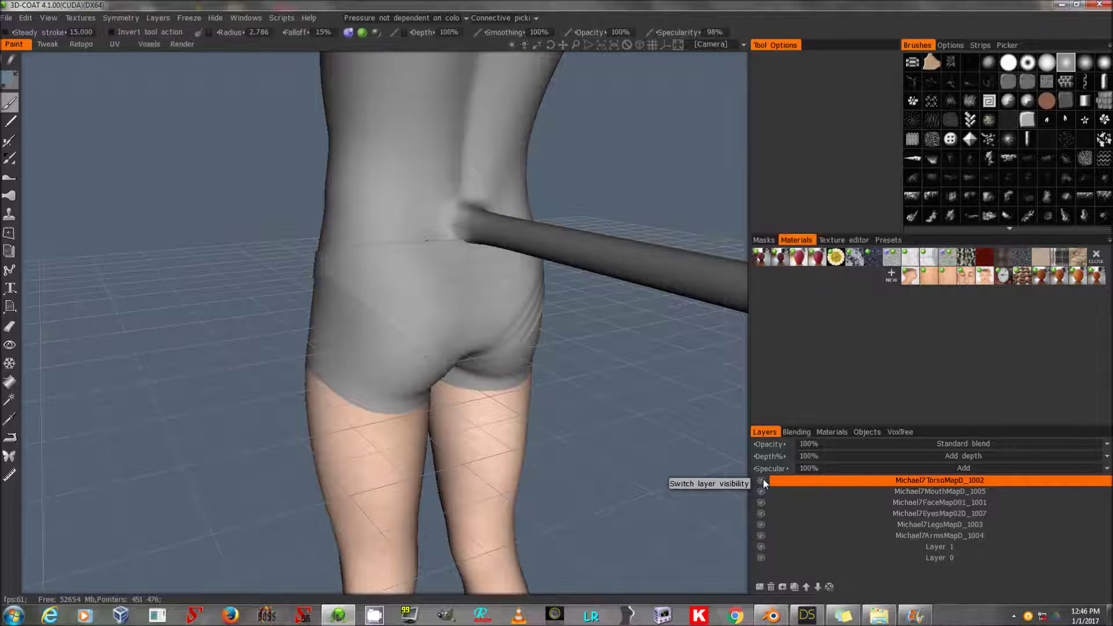
pyautogui.click(762, 482)
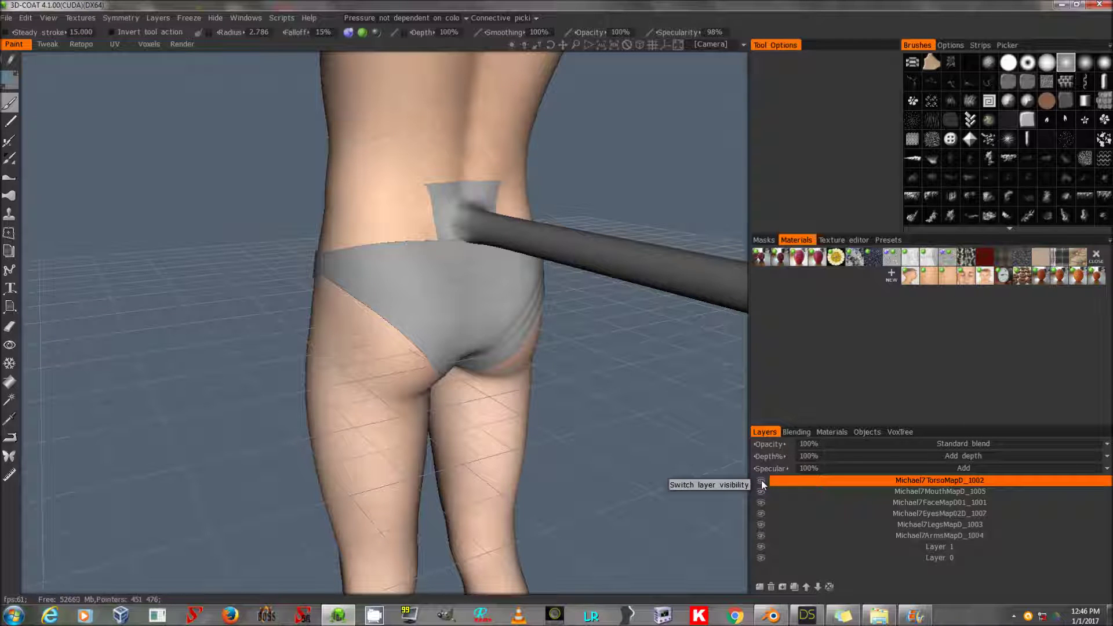
pyautogui.click(761, 482)
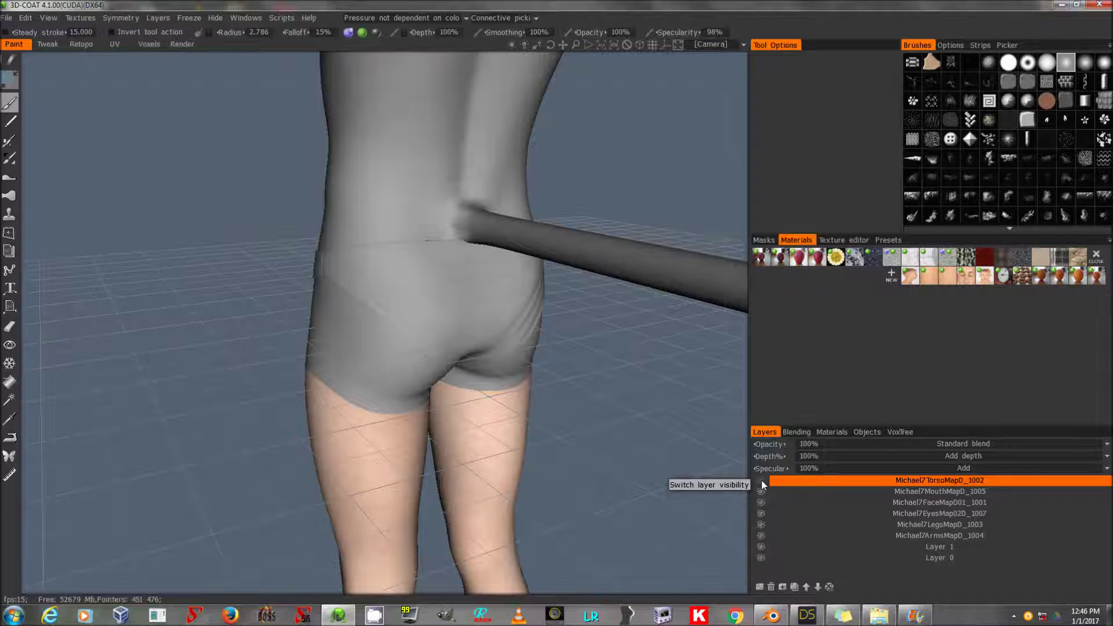
pyautogui.click(761, 481)
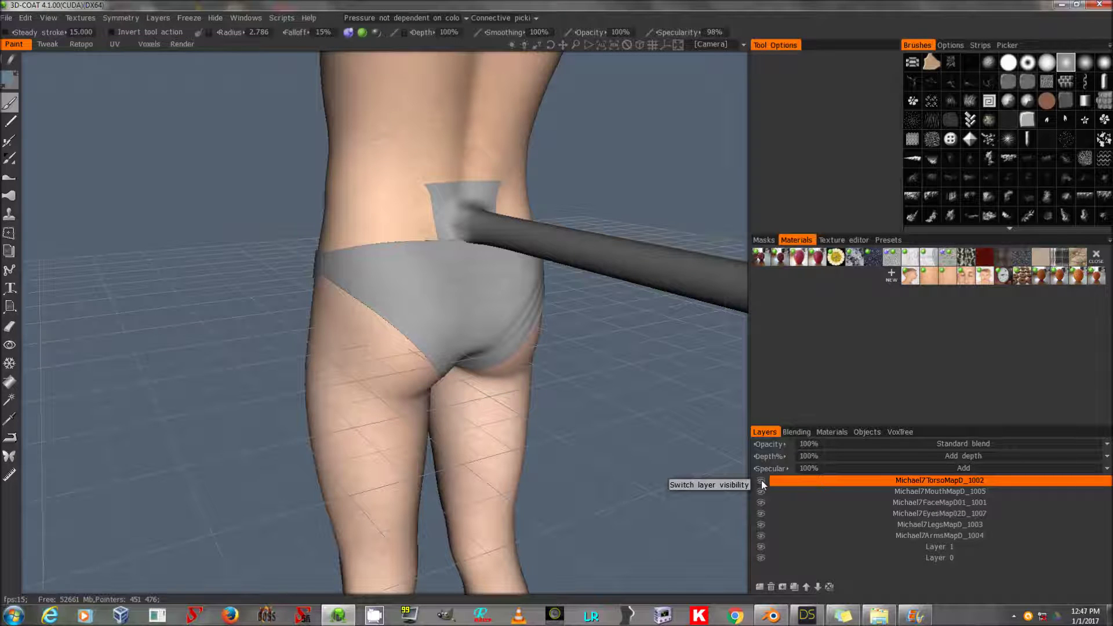
pyautogui.click(762, 481)
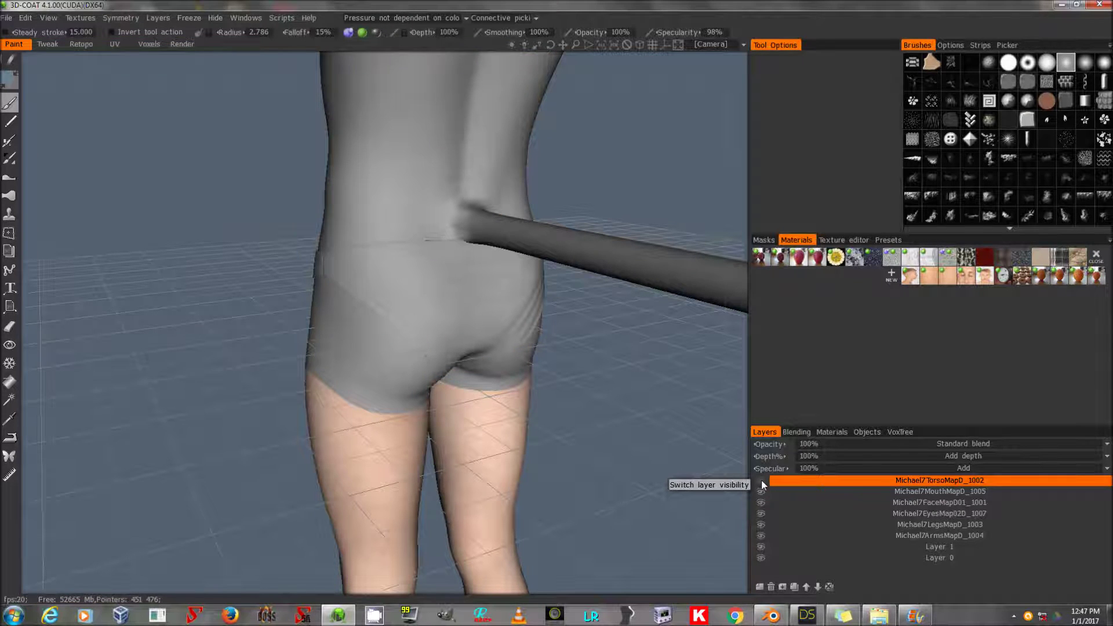
# - Show the Michael7TorsoMapD_1002 layer and activate the Clone tool with a brush radius of 1.690
pyautogui.click(761, 481)
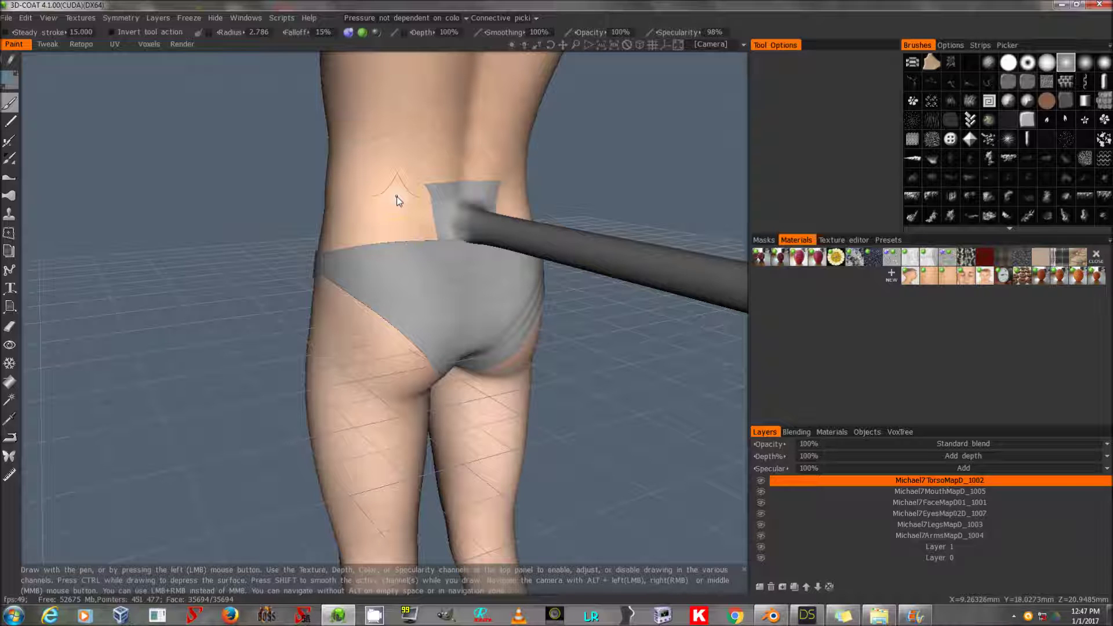
pyautogui.press('c')
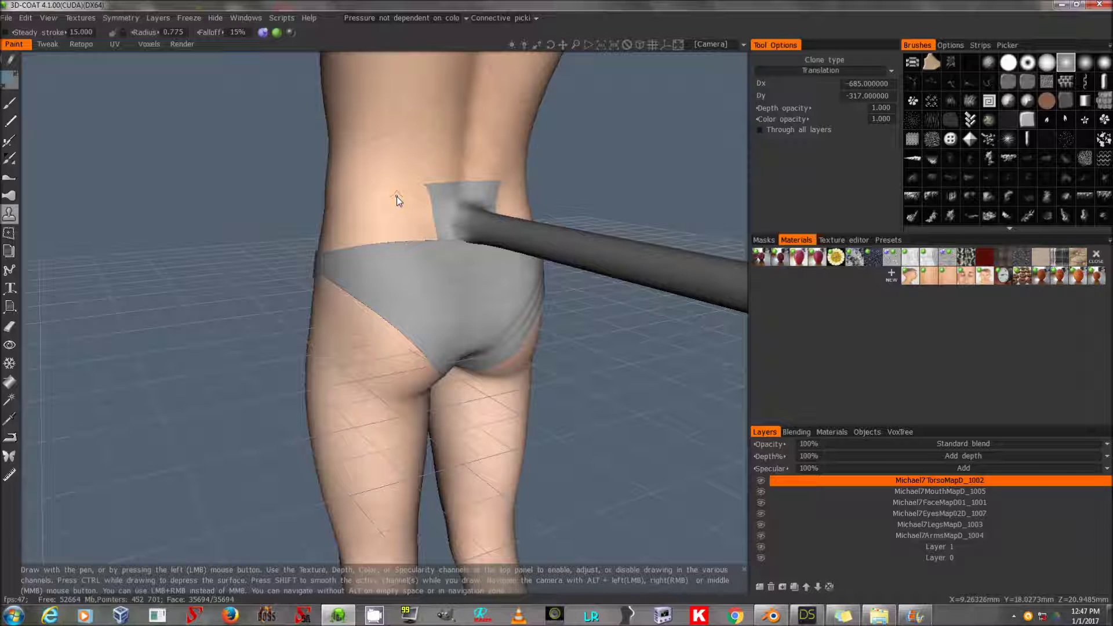
pyautogui.press('+')
pyautogui.press('-')
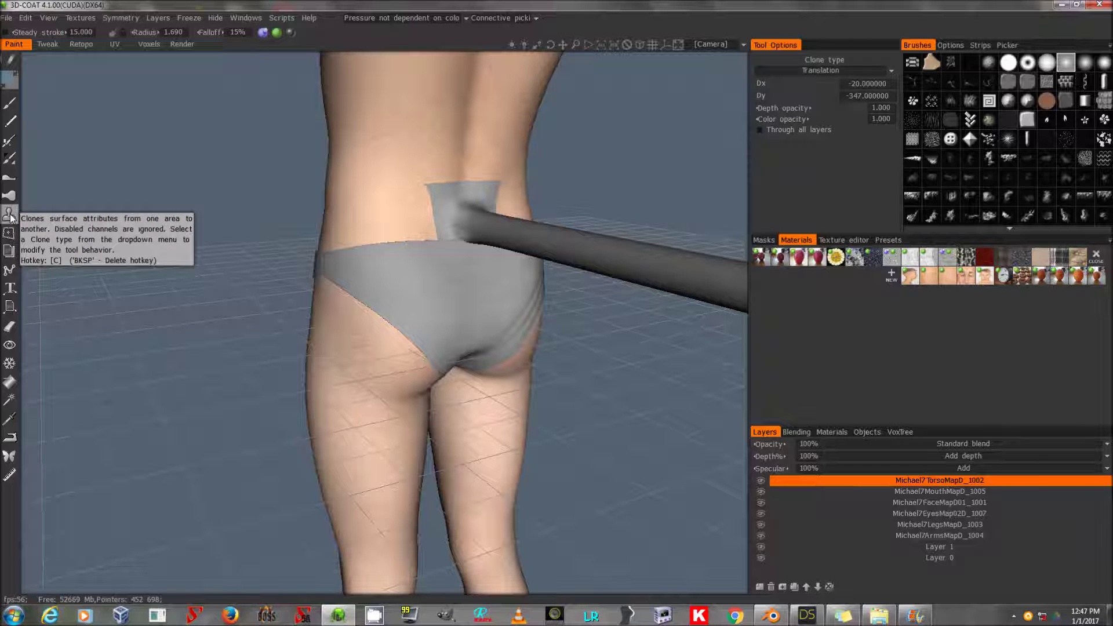
# - Set the primary colour to white (hue 0, saturation 0%, lightness 100%) and the secondary colour to black
pyautogui.click(8, 82)
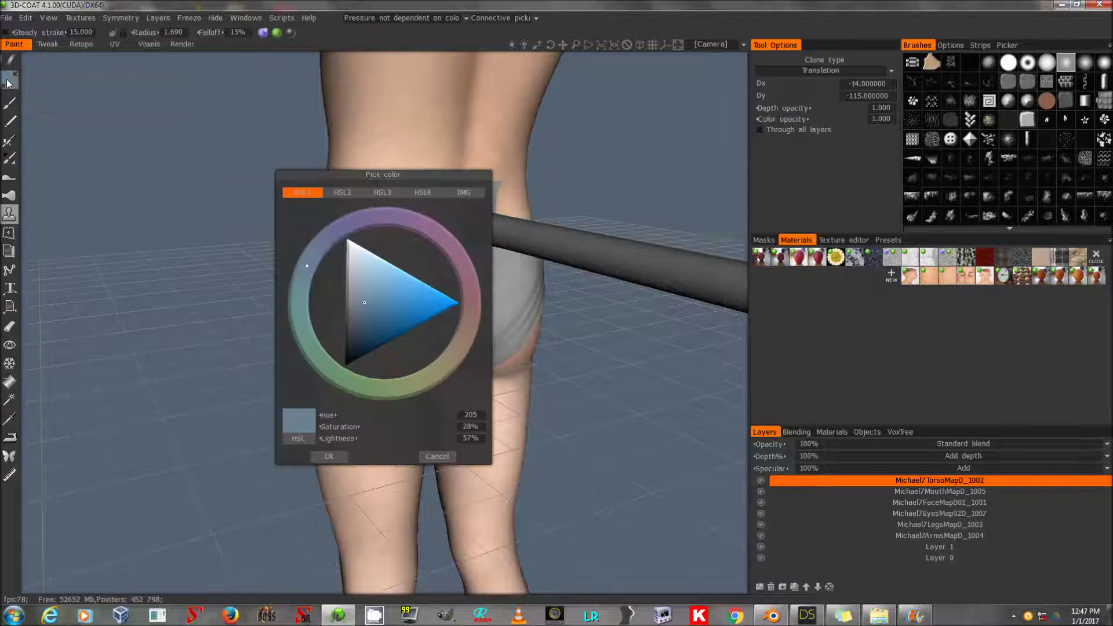
pyautogui.click(478, 417)
pyautogui.write('0')
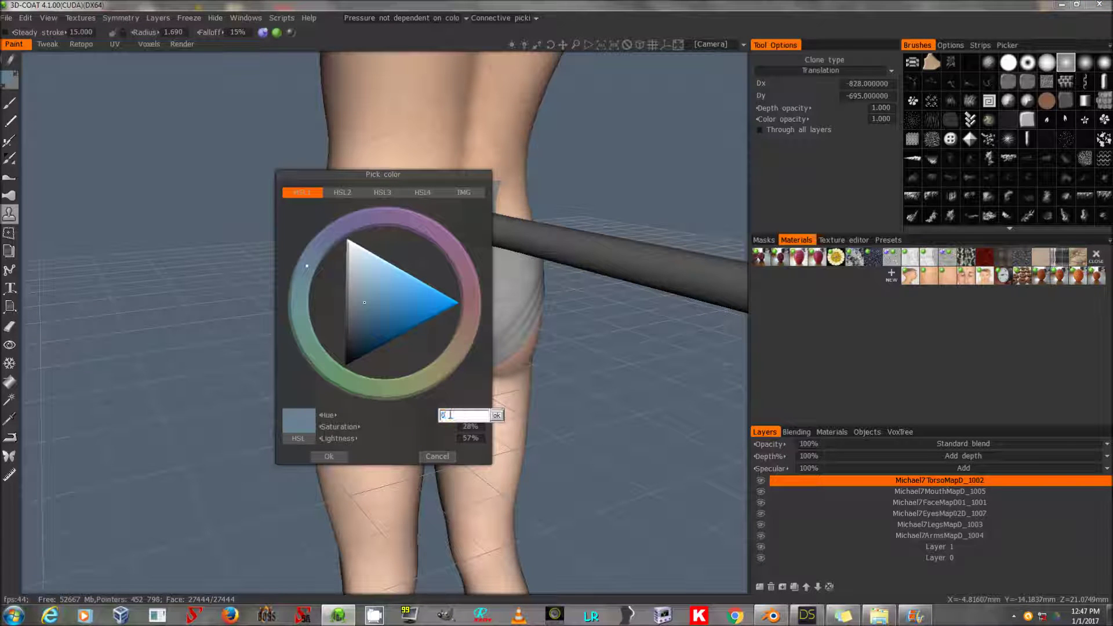
pyautogui.press('Return')
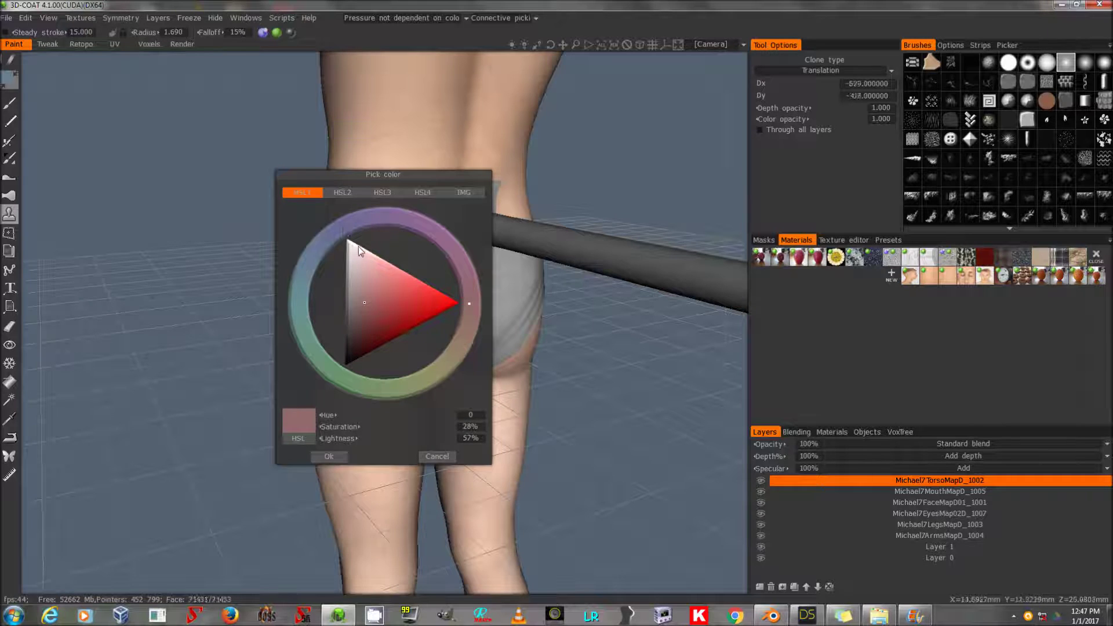
pyautogui.click(348, 242)
pyautogui.click(347, 240)
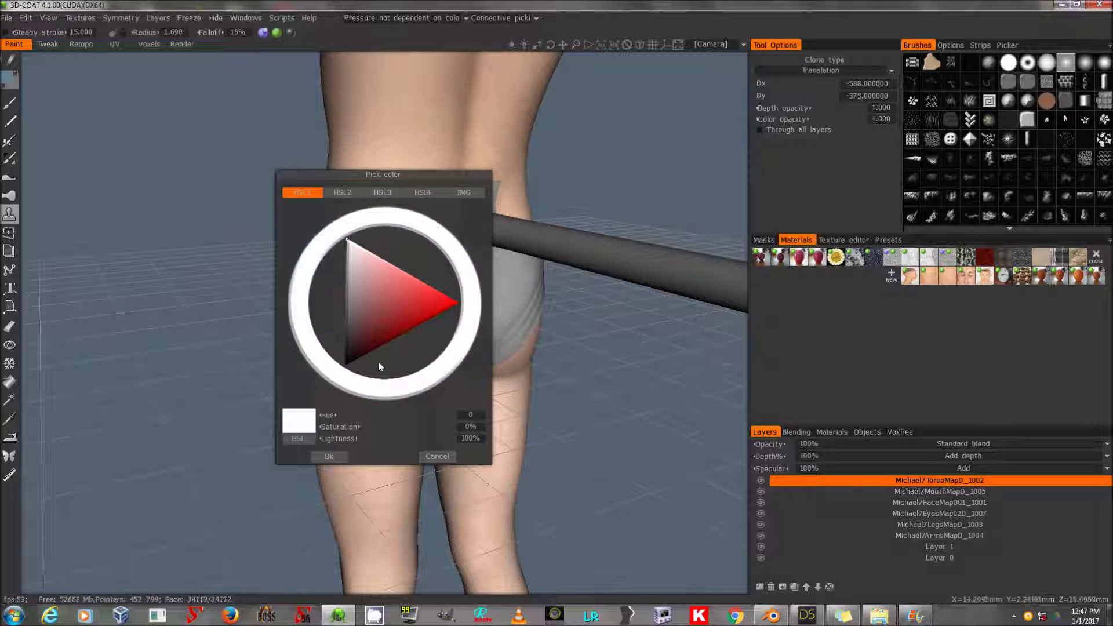
pyautogui.click(328, 455)
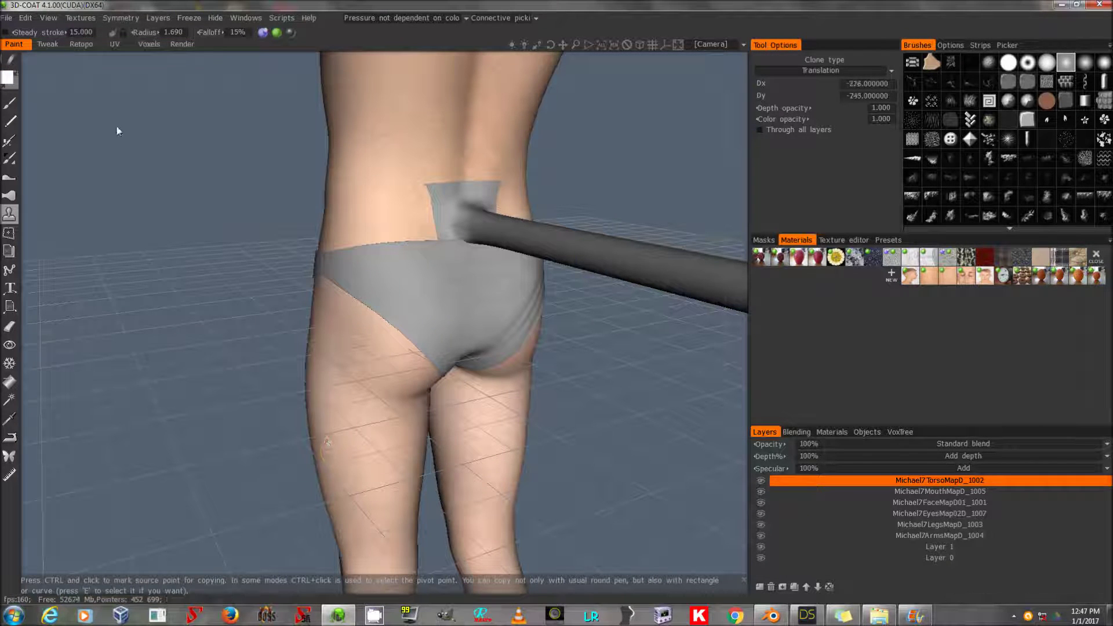
pyautogui.click(15, 89)
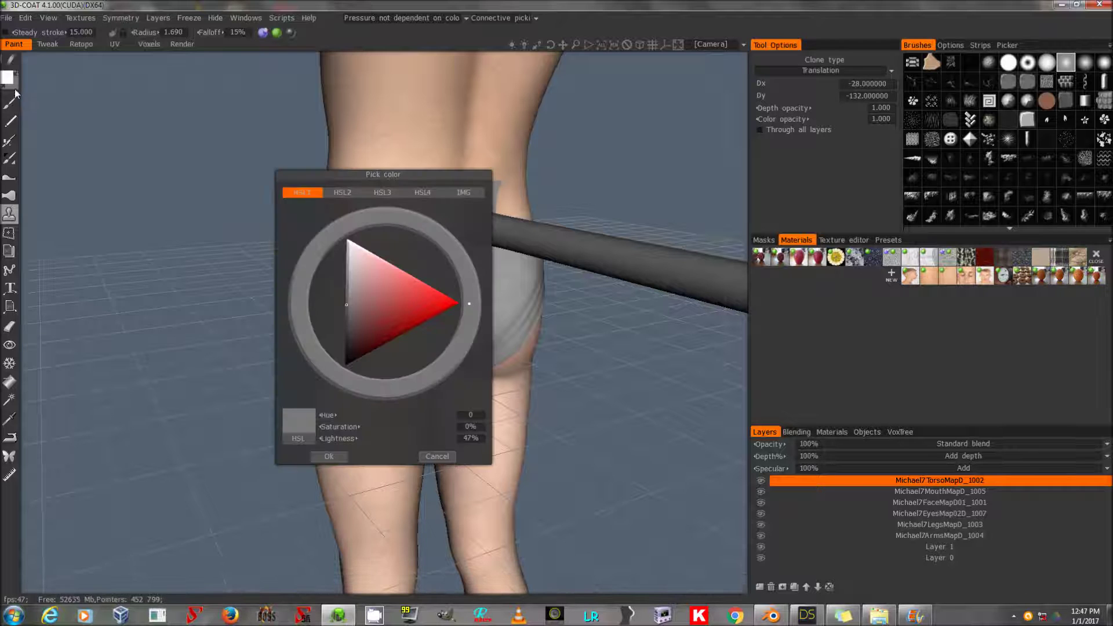
pyautogui.click(346, 339)
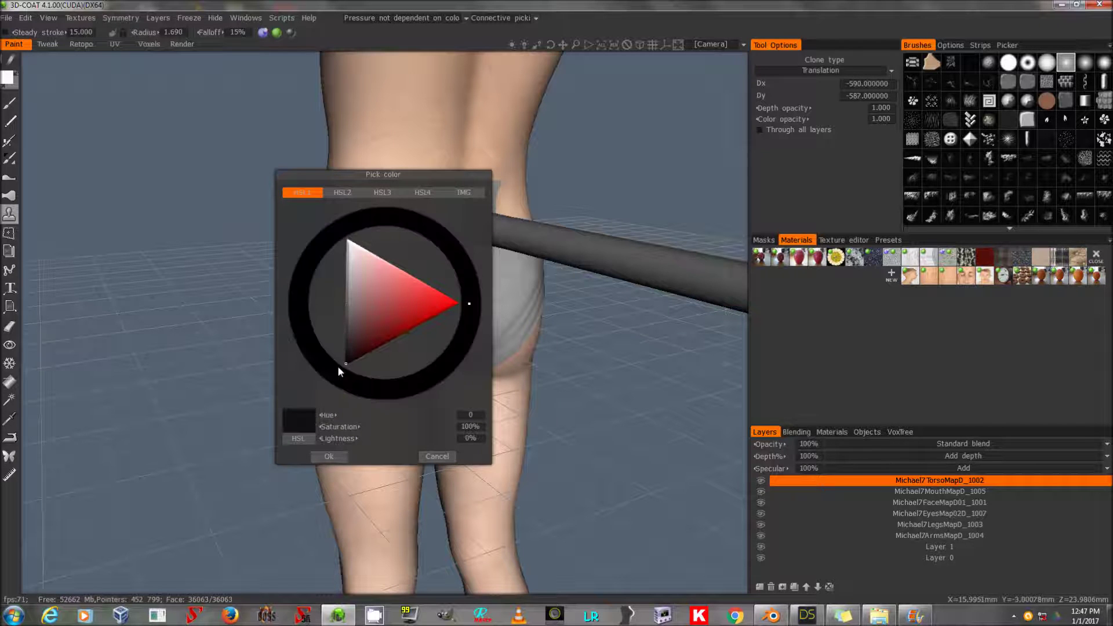
pyautogui.click(329, 456)
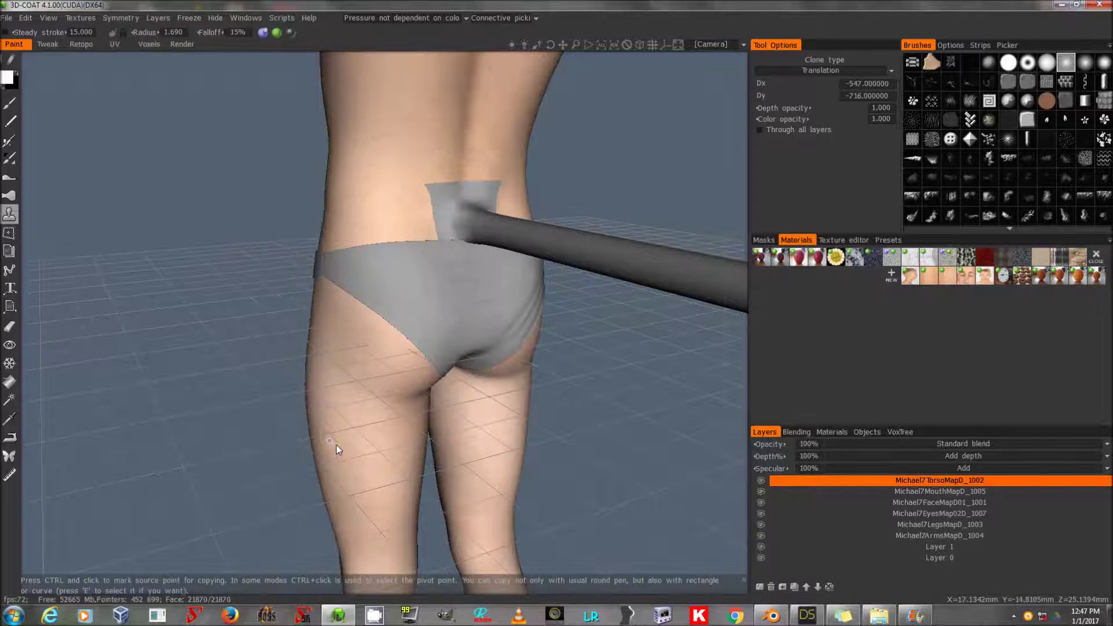
# - Clone nearby lower-back skin over the left edge and upper-left corner of the grey patch around the tail base
pyautogui.keyDown('ctrl'); pyautogui.click(405, 200); pyautogui.keyUp('ctrl')
pyautogui.keyDown('ctrl'); pyautogui.click(409, 201); pyautogui.keyUp('ctrl')
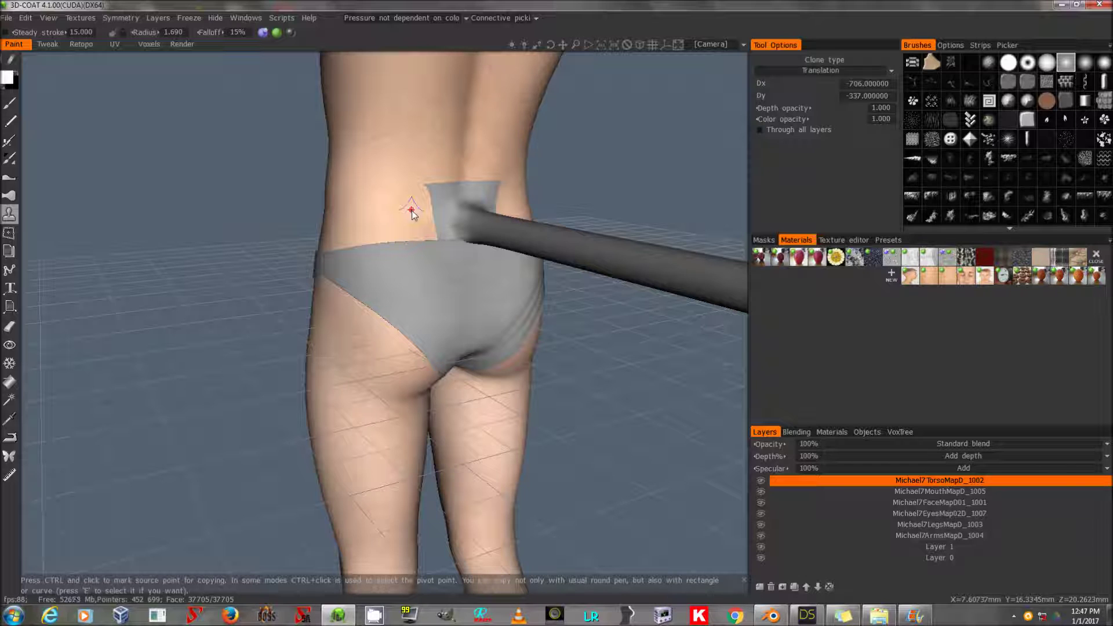
pyautogui.keyDown('ctrl'); pyautogui.click(415, 210); pyautogui.keyUp('ctrl')
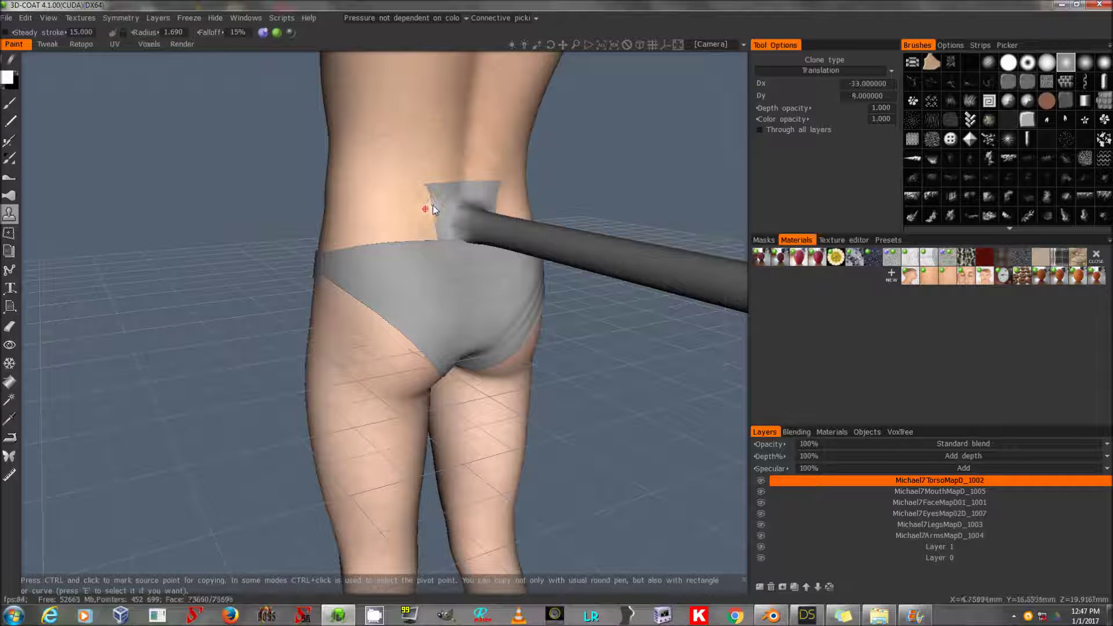
pyautogui.moveTo(434, 210); pyautogui.dragTo(445, 241)
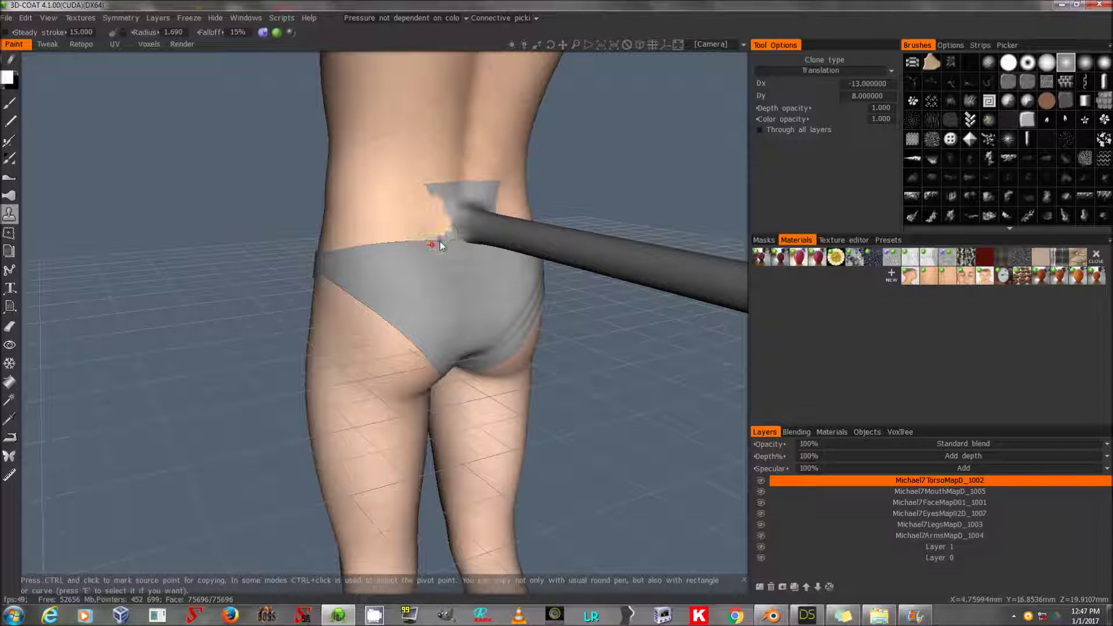
pyautogui.keyDown('ctrl'); pyautogui.click(394, 173); pyautogui.keyUp('ctrl')
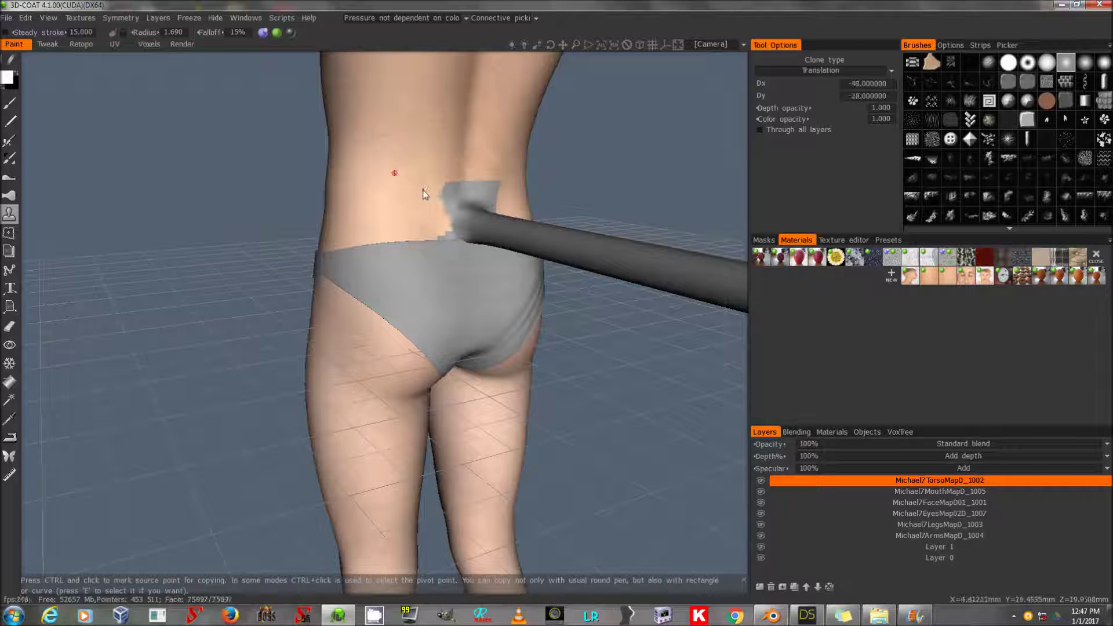
# - Clone skin from just above the tail over the top edge and upper-right corner of the grey patch
pyautogui.keyDown('ctrl'); pyautogui.click(457, 163); pyautogui.keyUp('ctrl')
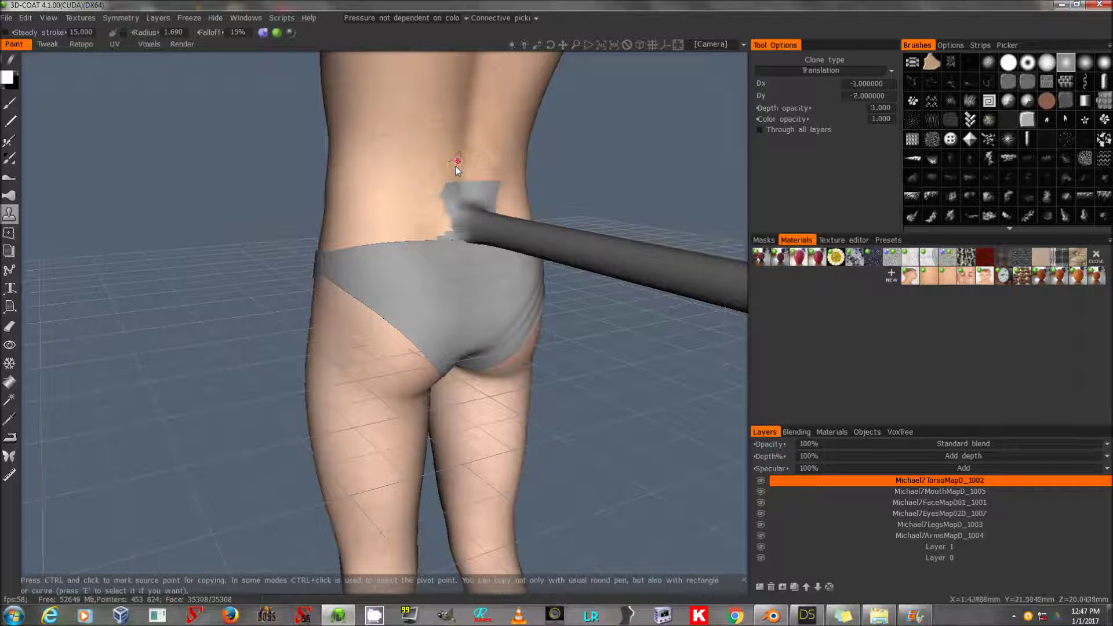
pyautogui.moveTo(455, 167)
pyautogui.mouseDown()
pyautogui.moveTo(457, 183)
pyautogui.moveTo(485, 184)
pyautogui.mouseUp()
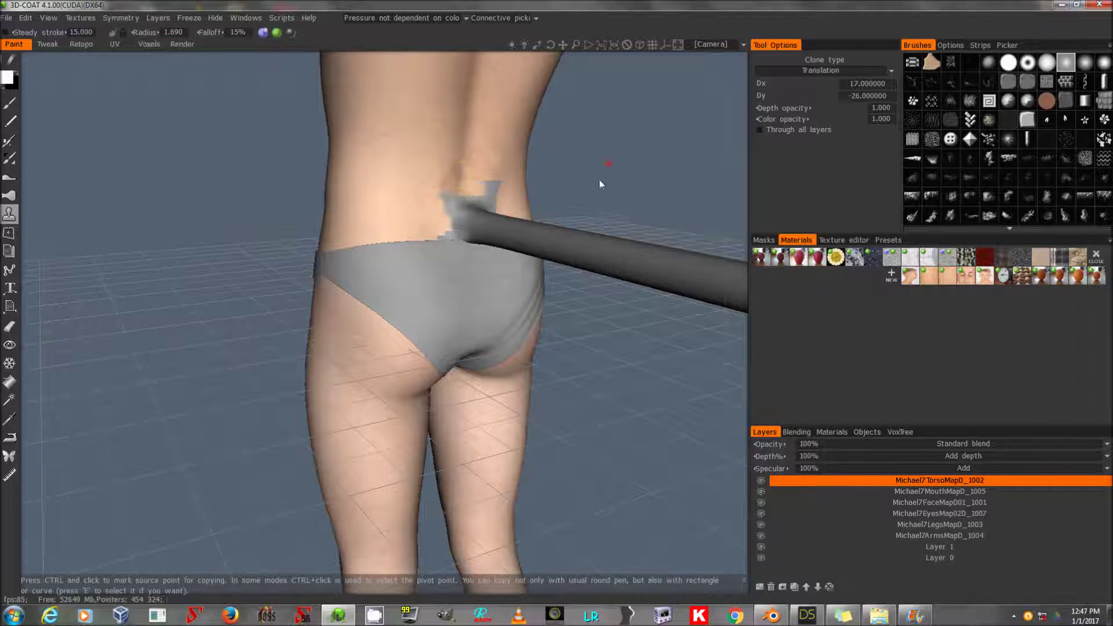
pyautogui.moveTo(600, 184); pyautogui.dragTo(551, 171)
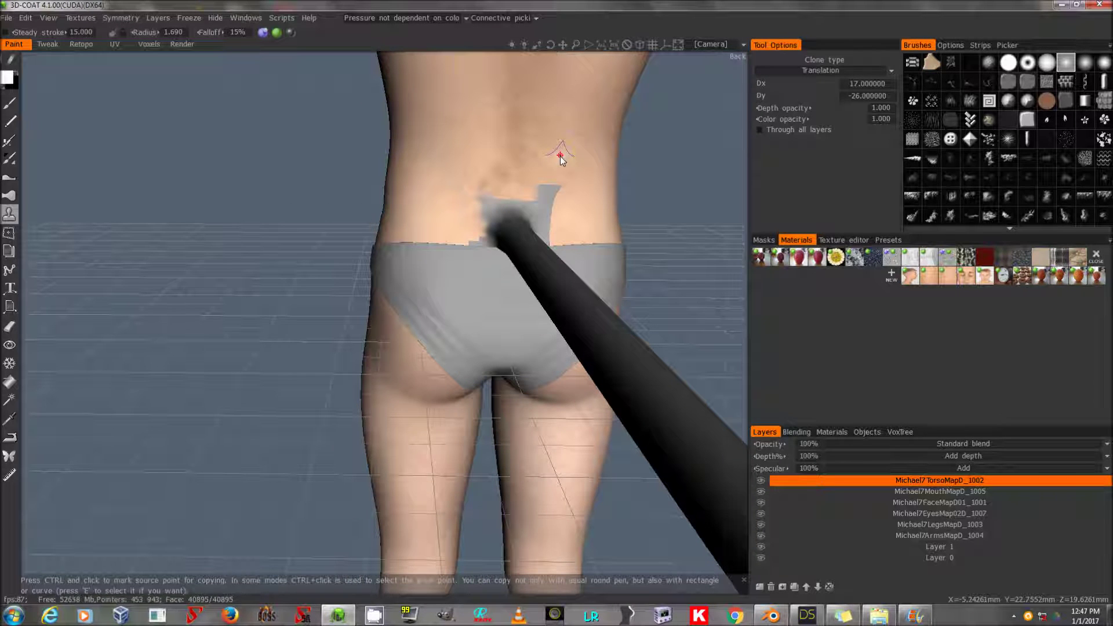
pyautogui.keyDown('ctrl'); pyautogui.click(549, 168); pyautogui.keyUp('ctrl')
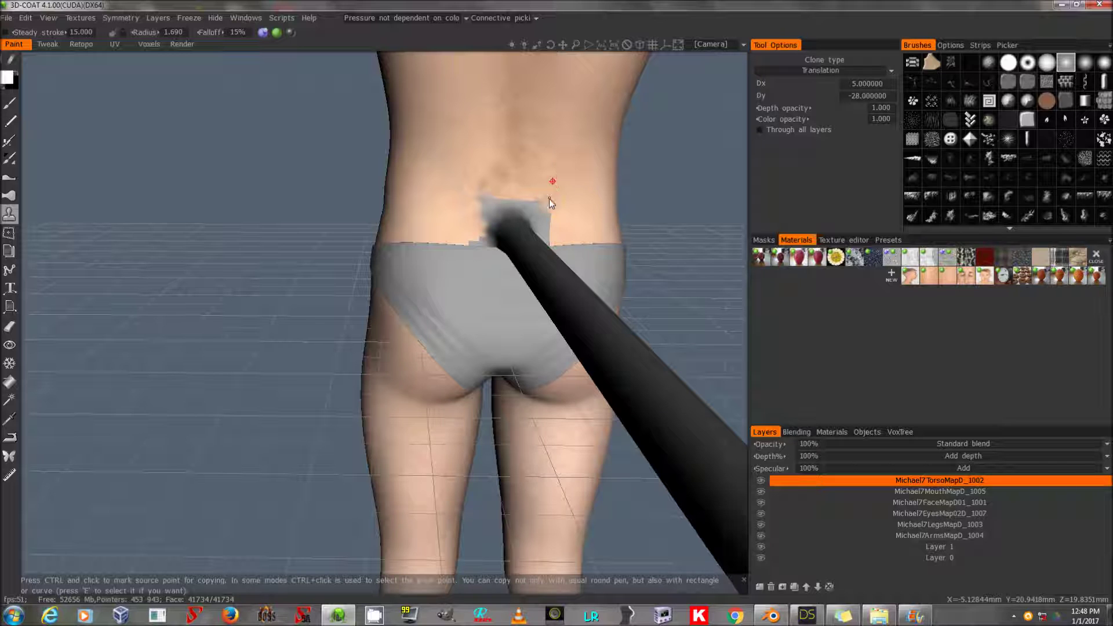
pyautogui.moveTo(544, 207)
pyautogui.mouseDown()
pyautogui.moveTo(531, 214)
pyautogui.moveTo(549, 226)
pyautogui.moveTo(561, 200)
pyautogui.moveTo(597, 189)
pyautogui.mouseUp()
pyautogui.keyDown('ctrl'); pyautogui.click(559, 188); pyautogui.keyUp('ctrl')
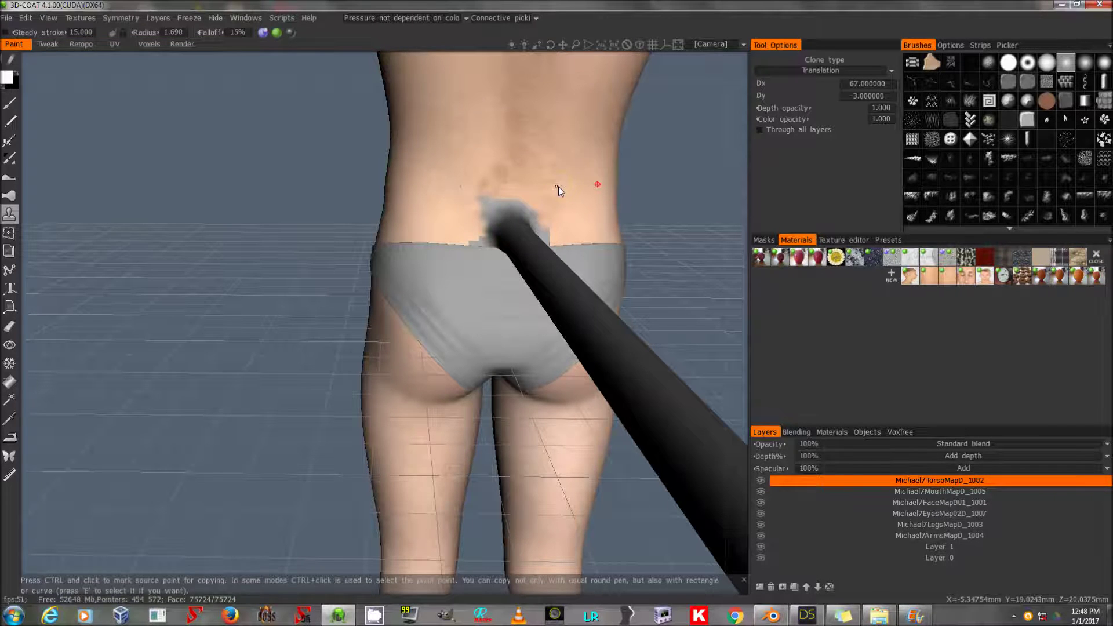
# - Clone skin over the remaining grey areas to the right of and above the tail base, sampling from both sides
pyautogui.moveTo(661, 203); pyautogui.dragTo(585, 206)
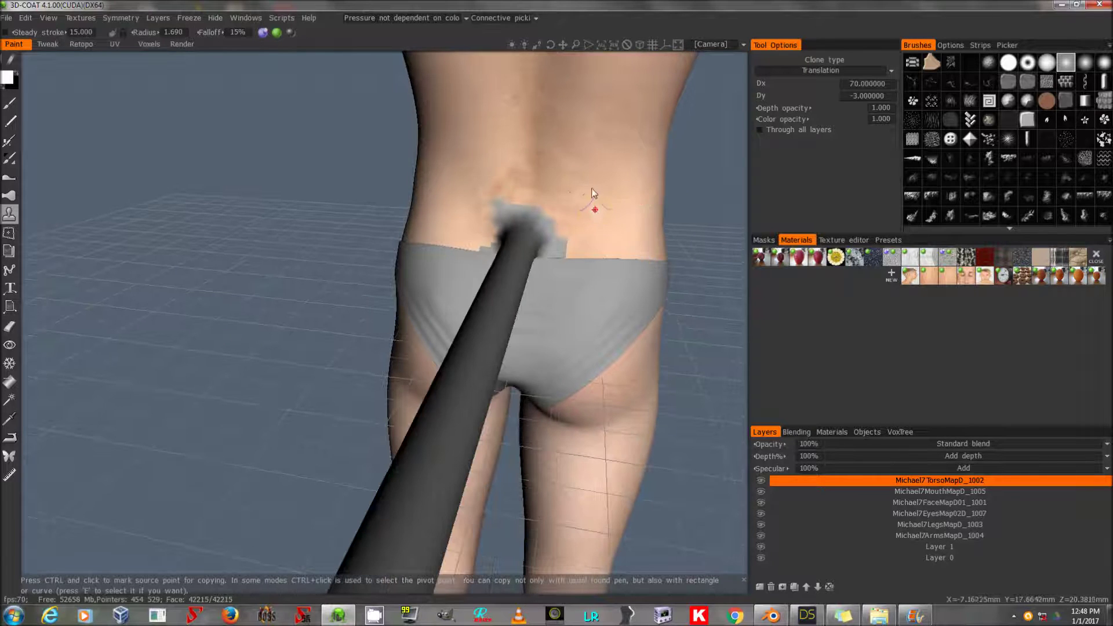
pyautogui.keyDown('ctrl'); pyautogui.click(584, 203); pyautogui.keyUp('ctrl')
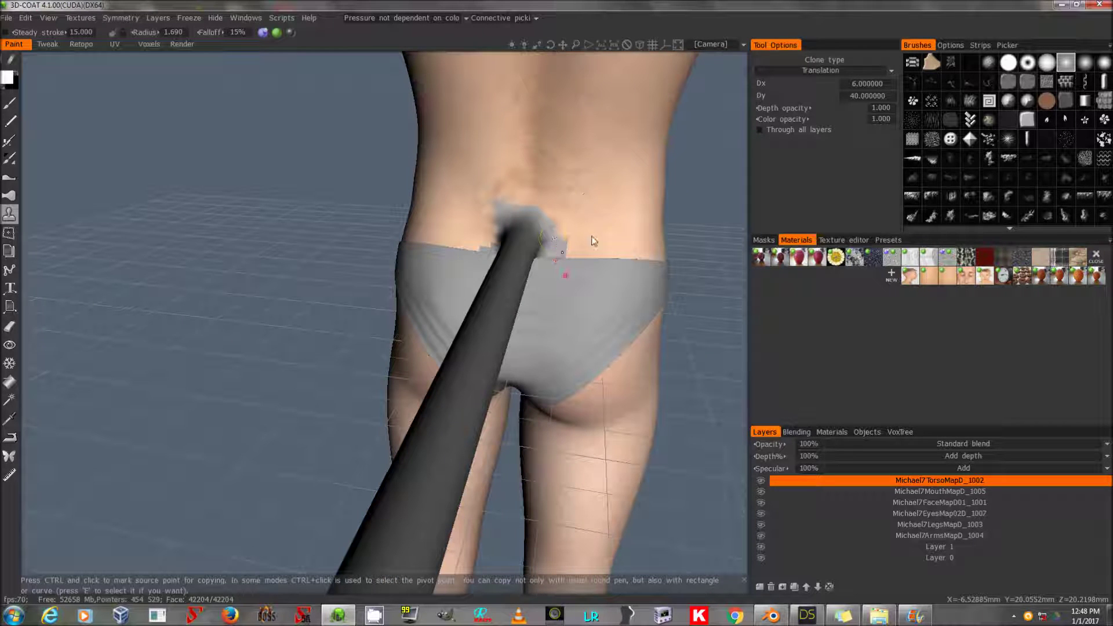
pyautogui.keyDown('ctrl'); pyautogui.click(569, 242); pyautogui.keyUp('ctrl')
pyautogui.moveTo(569, 243)
pyautogui.mouseDown()
pyautogui.moveTo(551, 247)
pyautogui.moveTo(554, 266)
pyautogui.moveTo(578, 221)
pyautogui.mouseUp()
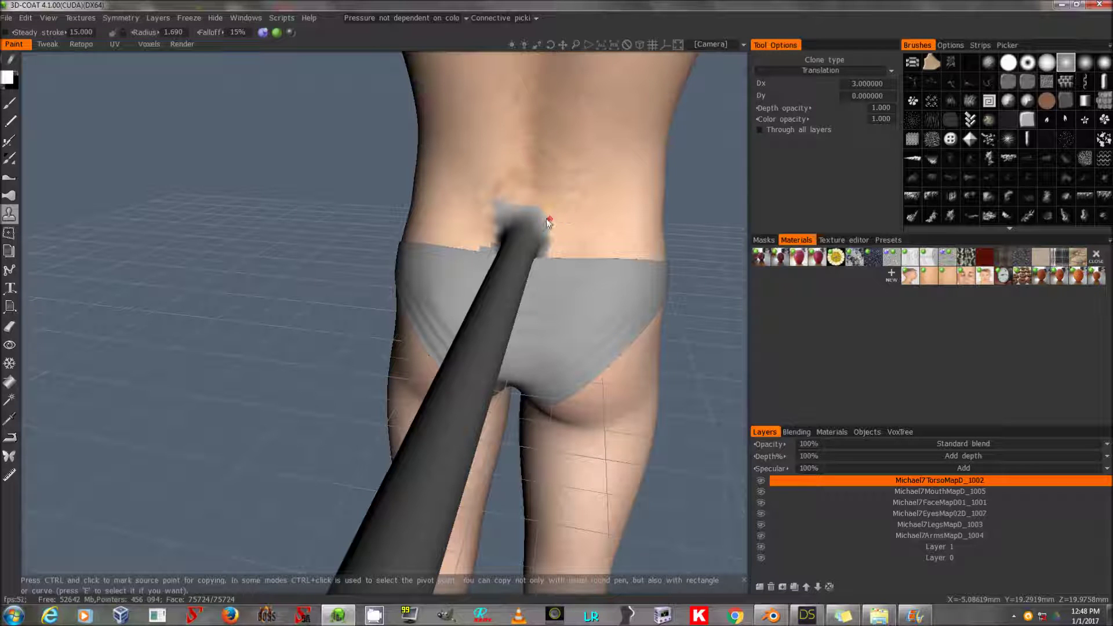
pyautogui.keyDown('ctrl'); pyautogui.click(447, 191); pyautogui.keyUp('ctrl')
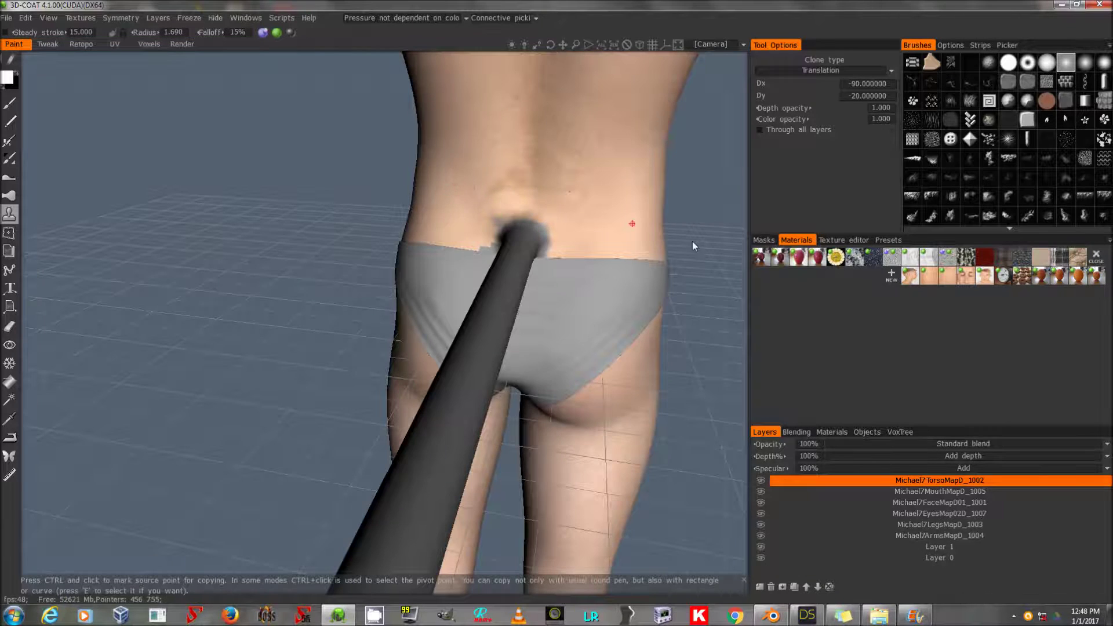
# - Clone lower-back skin over the grey area directly beneath the tail base, sampling from both sides of the tail
pyautogui.moveTo(692, 241); pyautogui.dragTo(484, 256)
pyautogui.keyDown('ctrl'); pyautogui.click(445, 233); pyautogui.keyUp('ctrl')
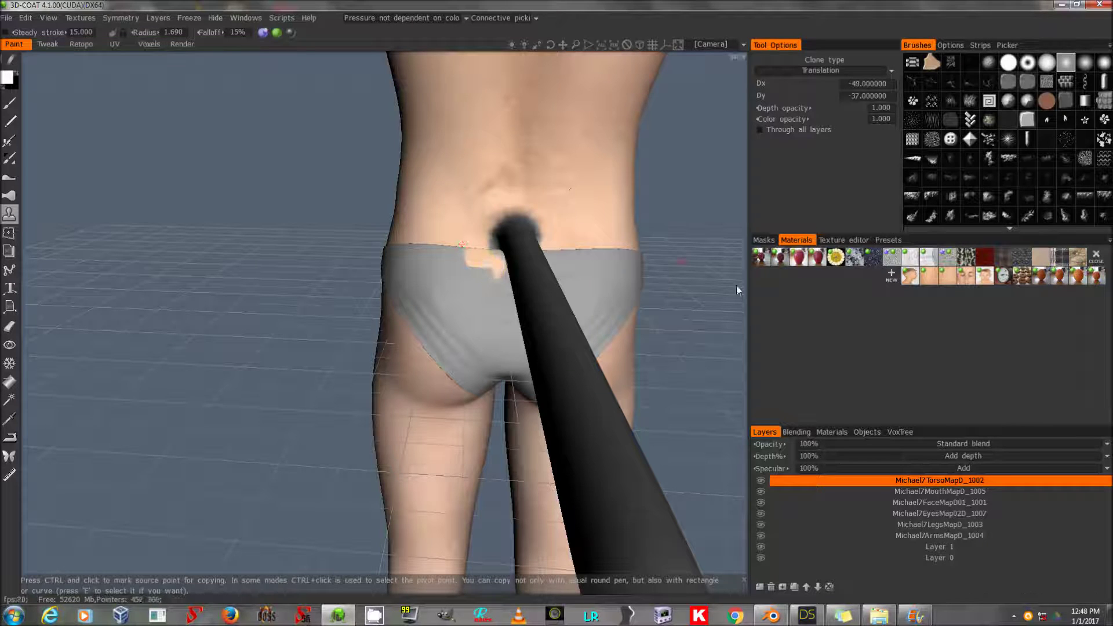
pyautogui.moveTo(736, 285); pyautogui.dragTo(707, 252)
pyautogui.keyDown('ctrl'); pyautogui.click(604, 226); pyautogui.keyUp('ctrl')
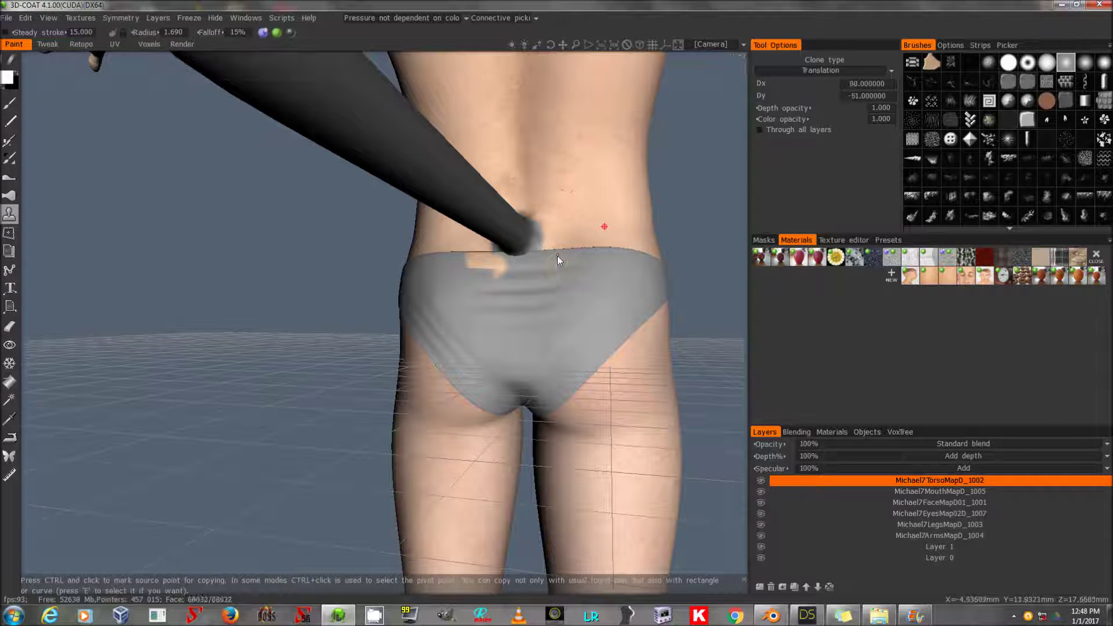
pyautogui.moveTo(558, 256)
pyautogui.mouseDown()
pyautogui.moveTo(558, 245)
pyautogui.moveTo(534, 271)
pyautogui.mouseUp()
pyautogui.moveTo(245, 243); pyautogui.dragTo(388, 256)
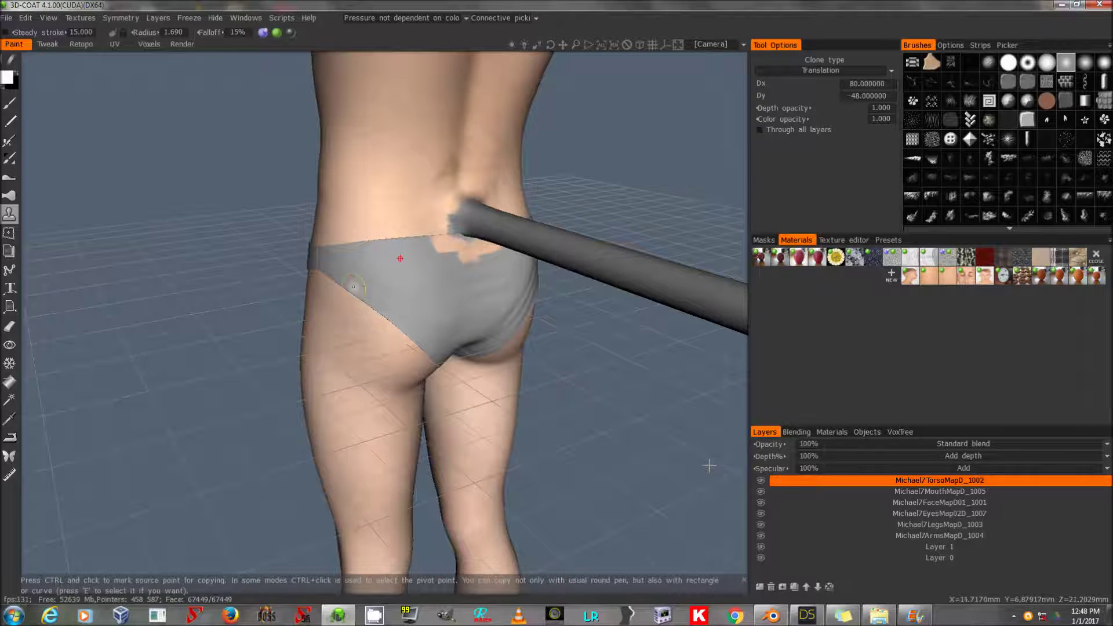
# - Add a new layer directly below Michael7TorsoMapD_1002 and make the torso layer active again
pyautogui.click(758, 587)
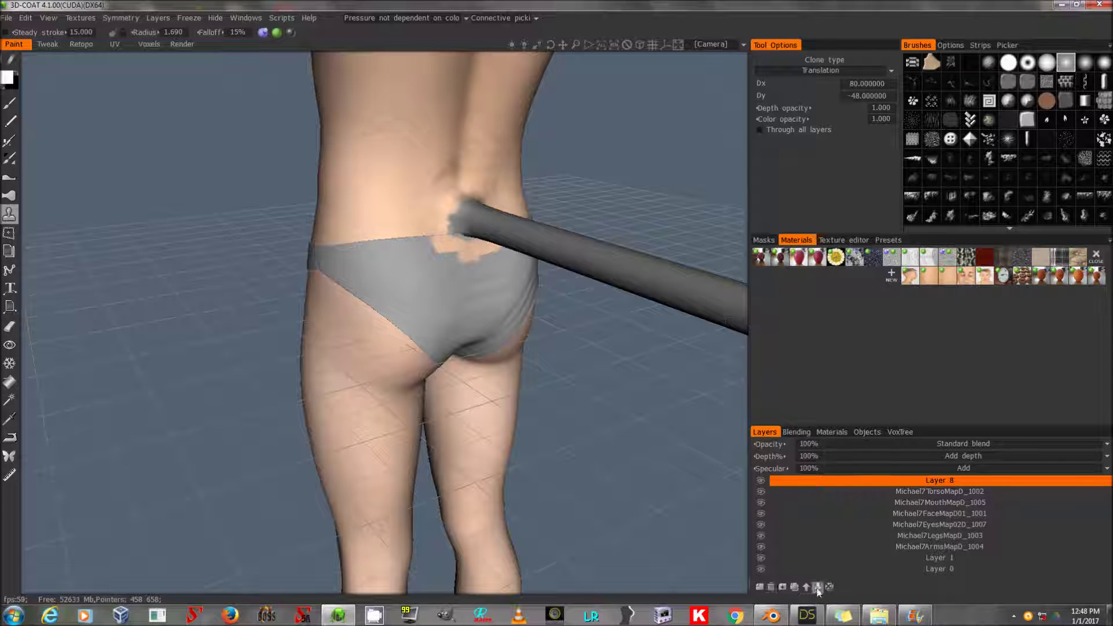
pyautogui.click(817, 587)
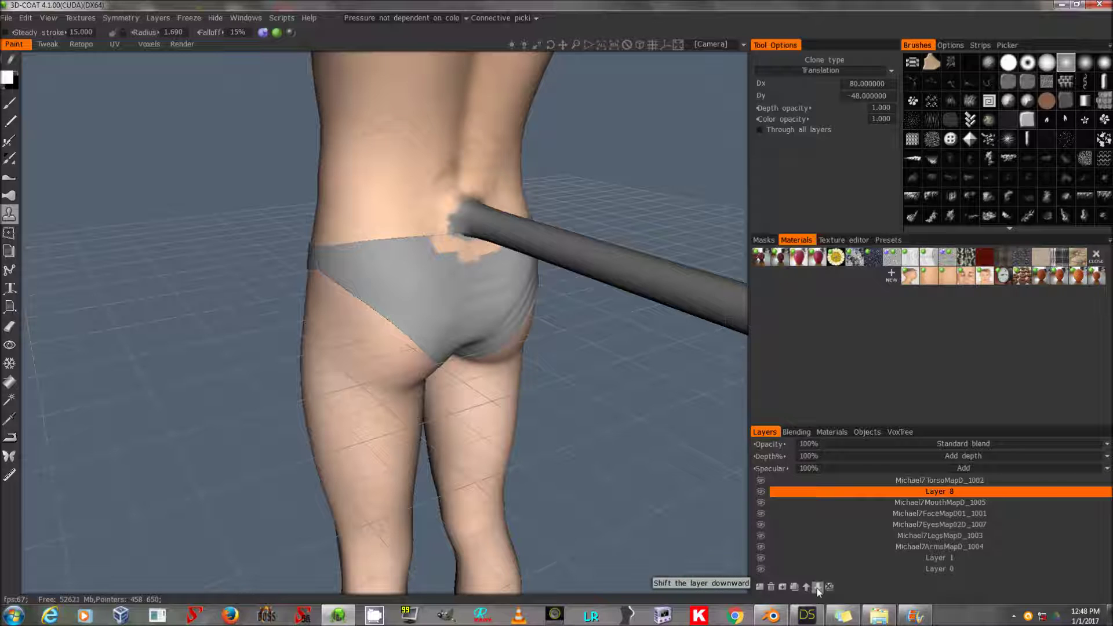
pyautogui.click(964, 480)
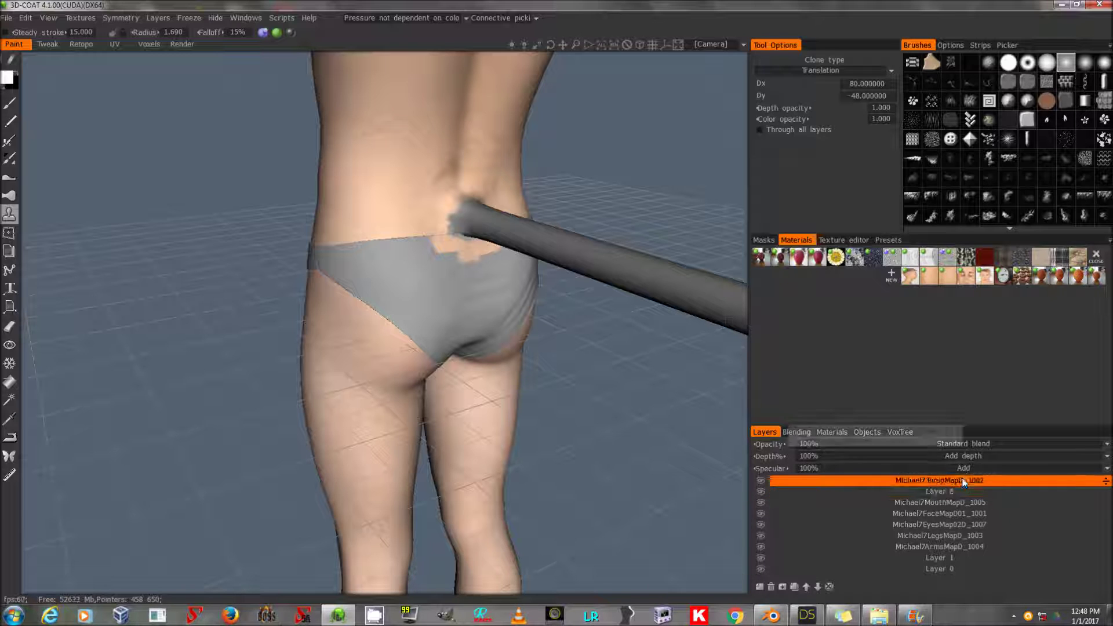
# - Sample the skin colour from the lower back beside the tail base and make Layer 8 active
pyautogui.click(10, 418)
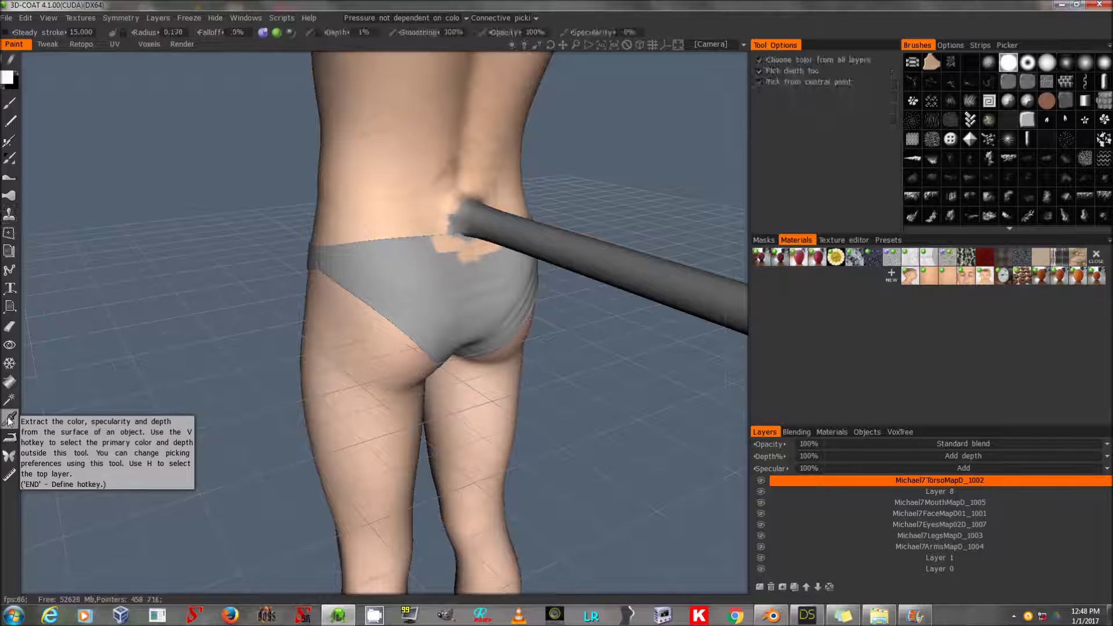
pyautogui.click(406, 207)
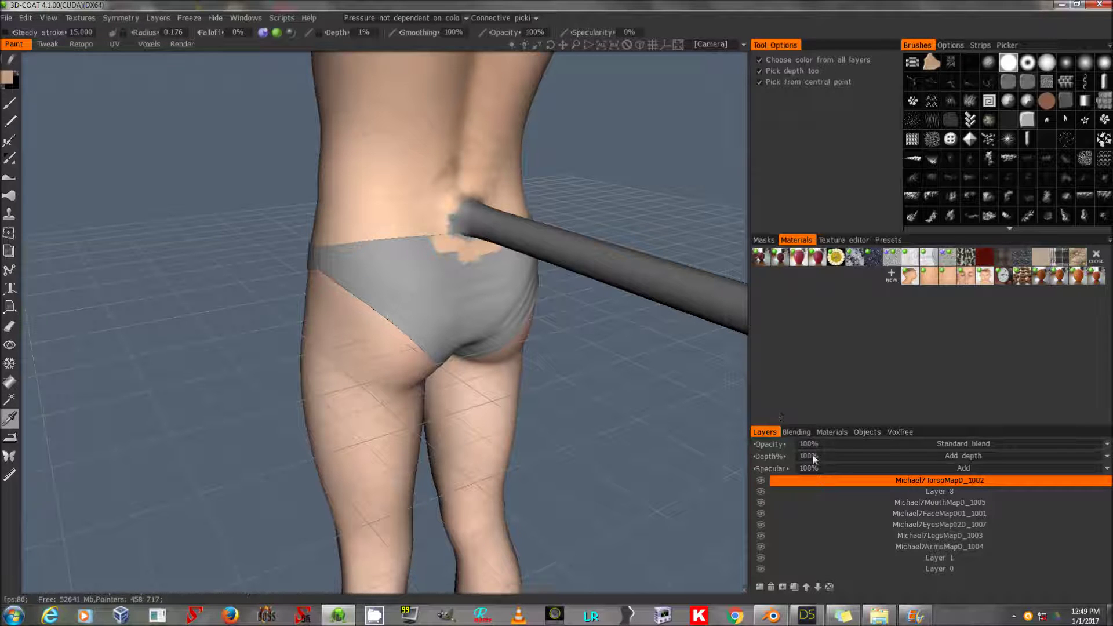
pyautogui.click(938, 491)
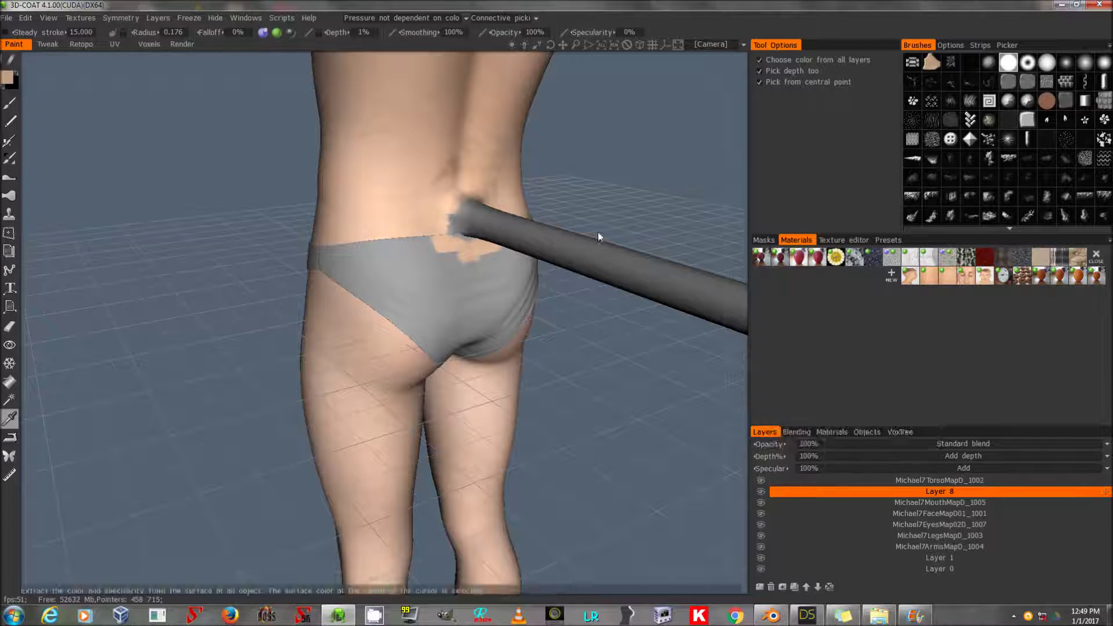
# - Try to fill the whole of Layer 8 with the sampled skin colour
pyautogui.click(10, 383)
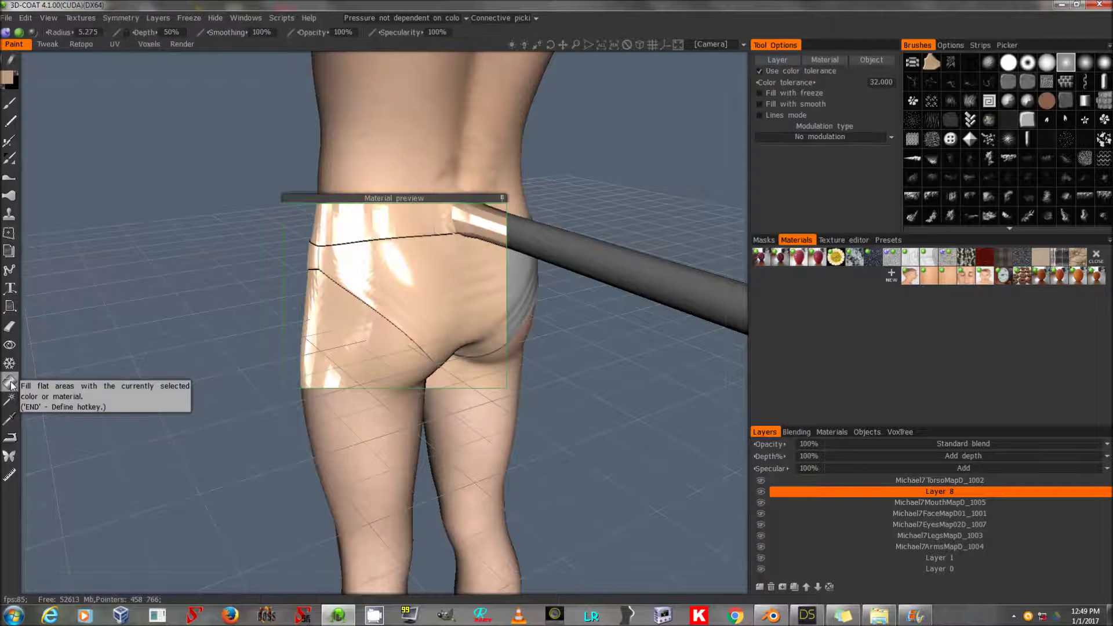
pyautogui.click(775, 60)
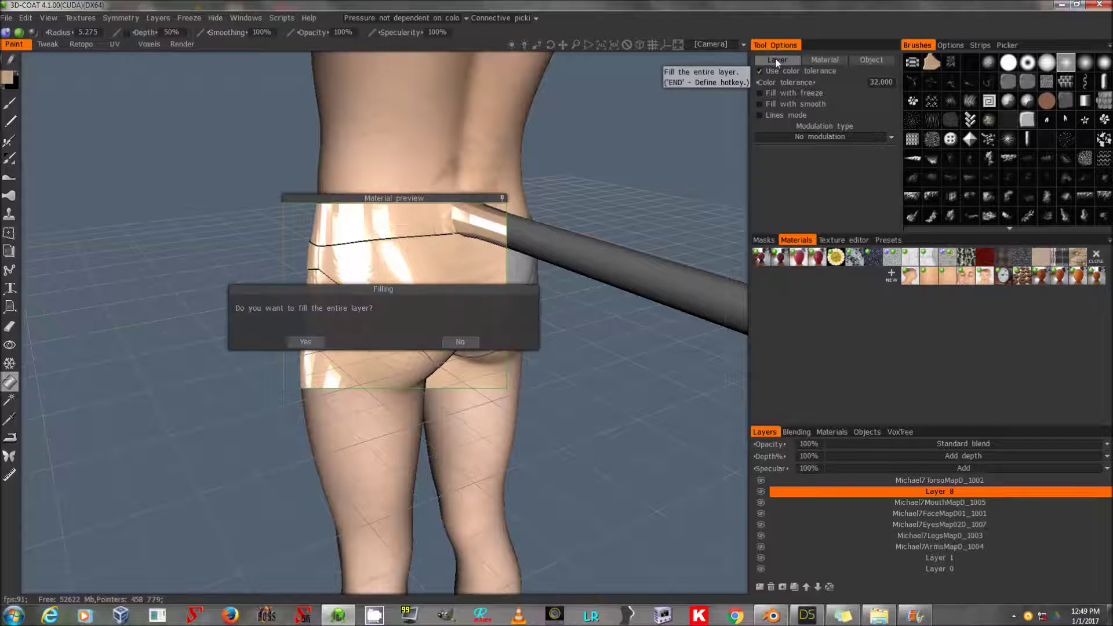
pyautogui.click(306, 341)
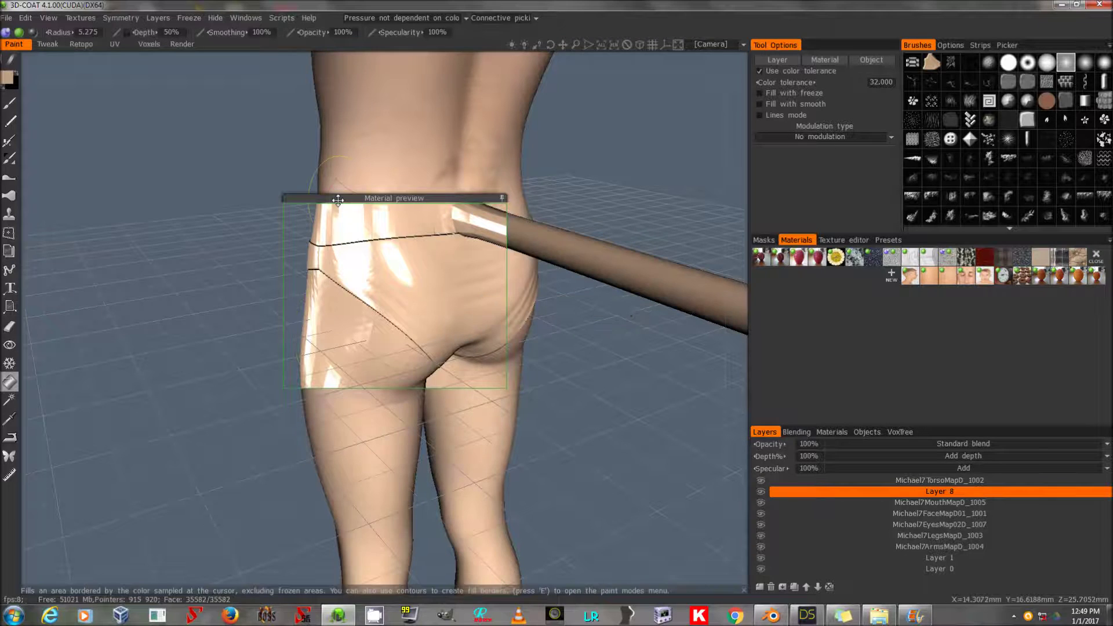
# - Clear the material preview off the model and fill only the Torso_SY_Geo_Tail_Genesis_3_Male material with the sampled skin colour on Layer 8
pyautogui.moveTo(338, 200); pyautogui.dragTo(82, 230)
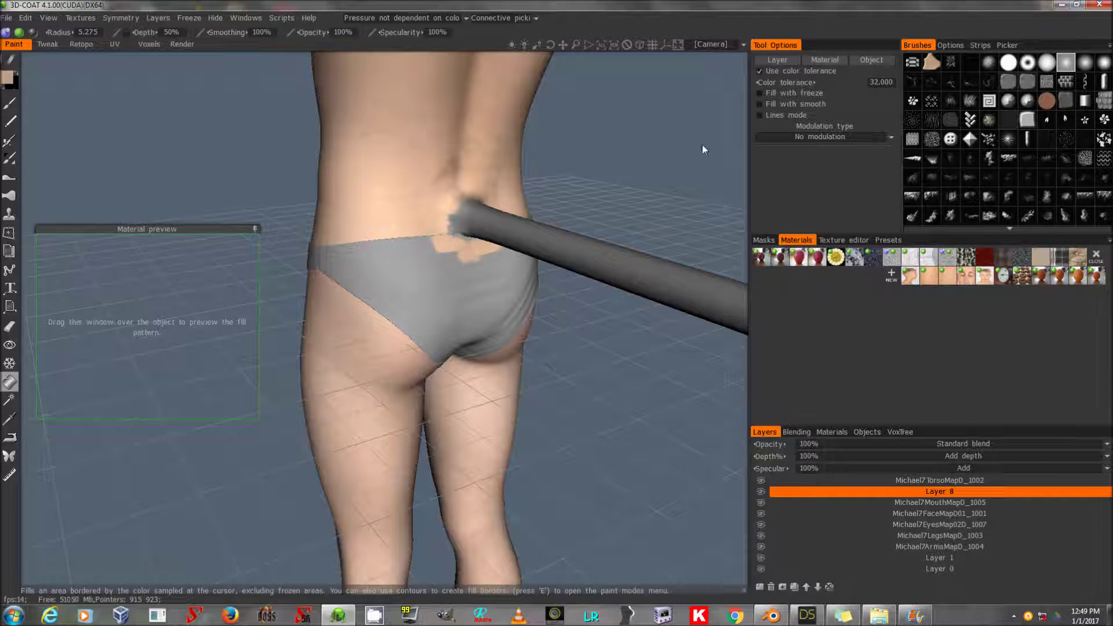
pyautogui.click(832, 61)
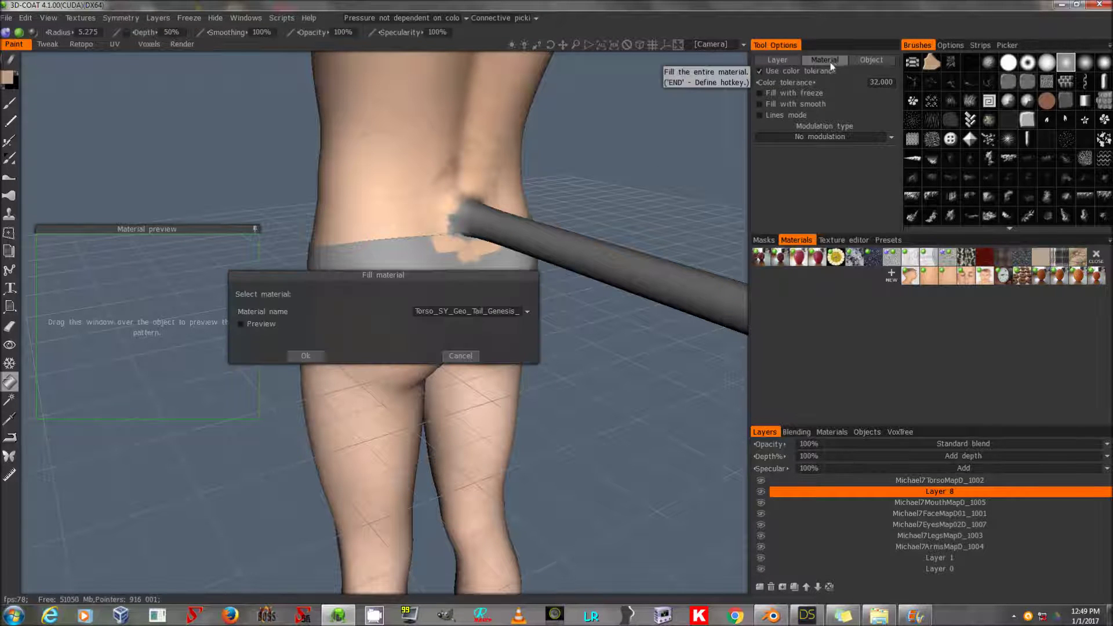
pyautogui.click(493, 312)
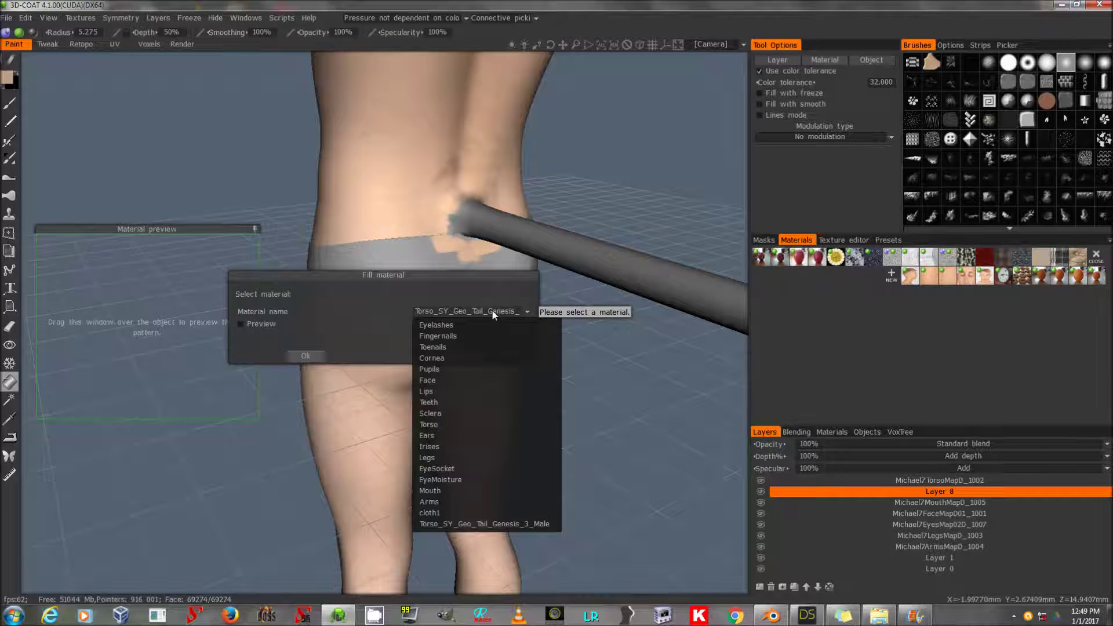
pyautogui.click(519, 523)
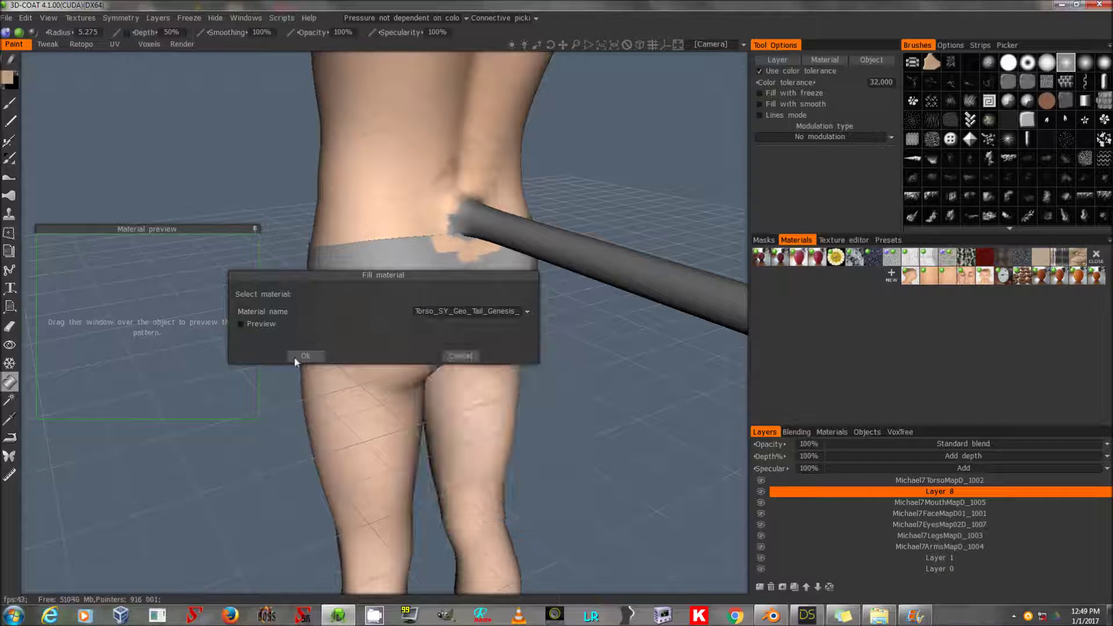
pyautogui.click(298, 356)
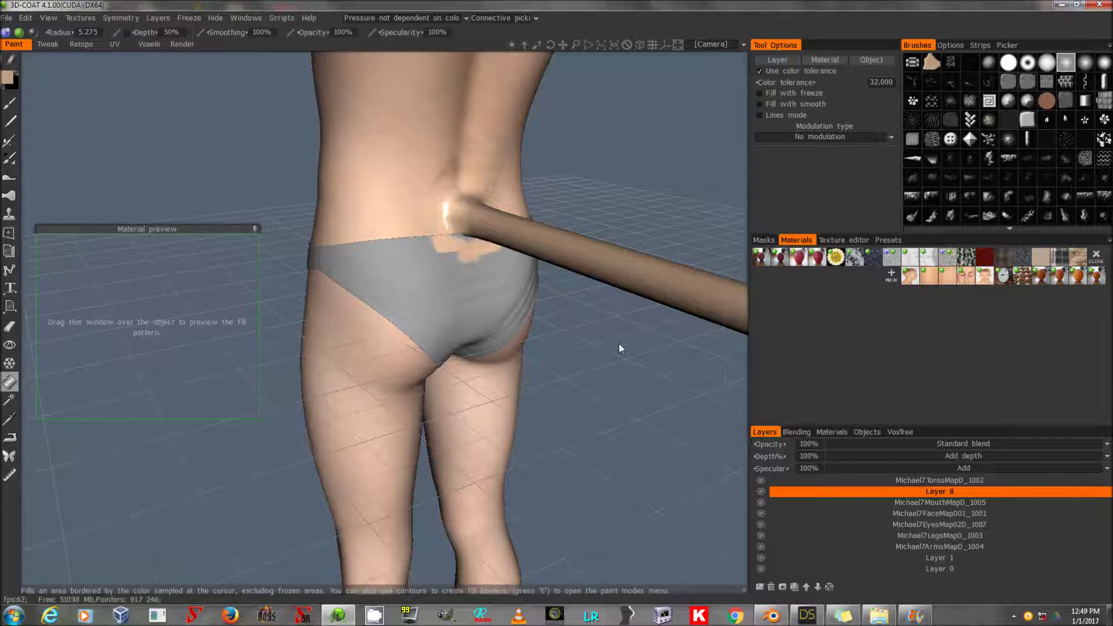
# - Try a brush dab of the skin colour on the lower back beside the tail base, then undo it
pyautogui.press('b')
pyautogui.moveTo(615, 352)
pyautogui.mouseDown()
pyautogui.moveTo(634, 365)
pyautogui.moveTo(622, 318)
pyautogui.moveTo(668, 359)
pyautogui.moveTo(625, 347)
pyautogui.mouseUp()
pyautogui.moveTo(435, 204); pyautogui.dragTo(430, 200)
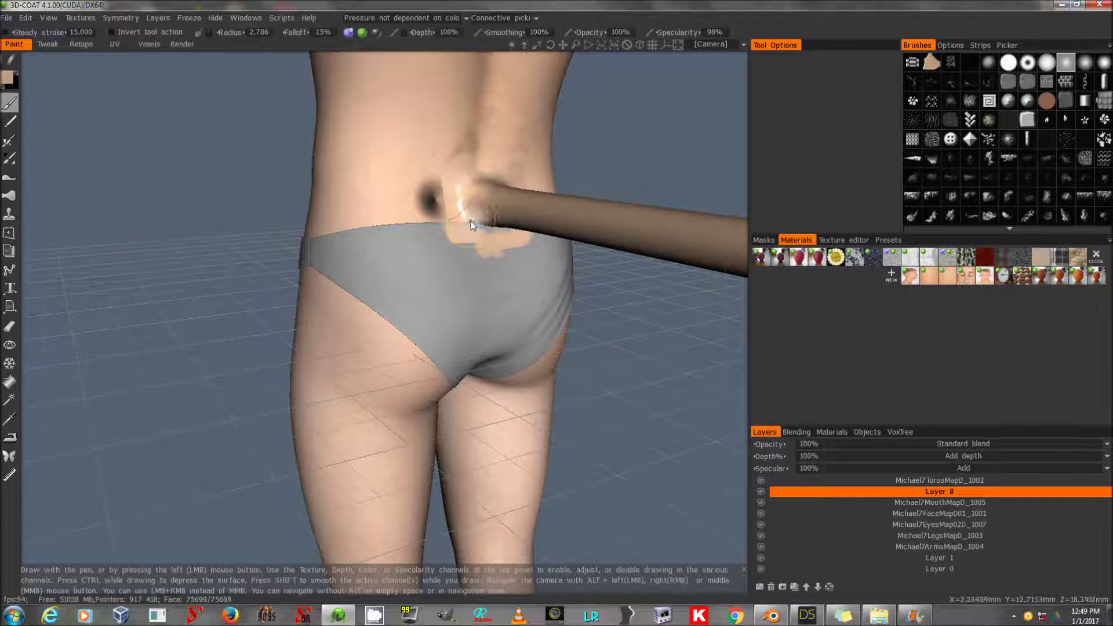
pyautogui.hotkey('ctrl', 'z')
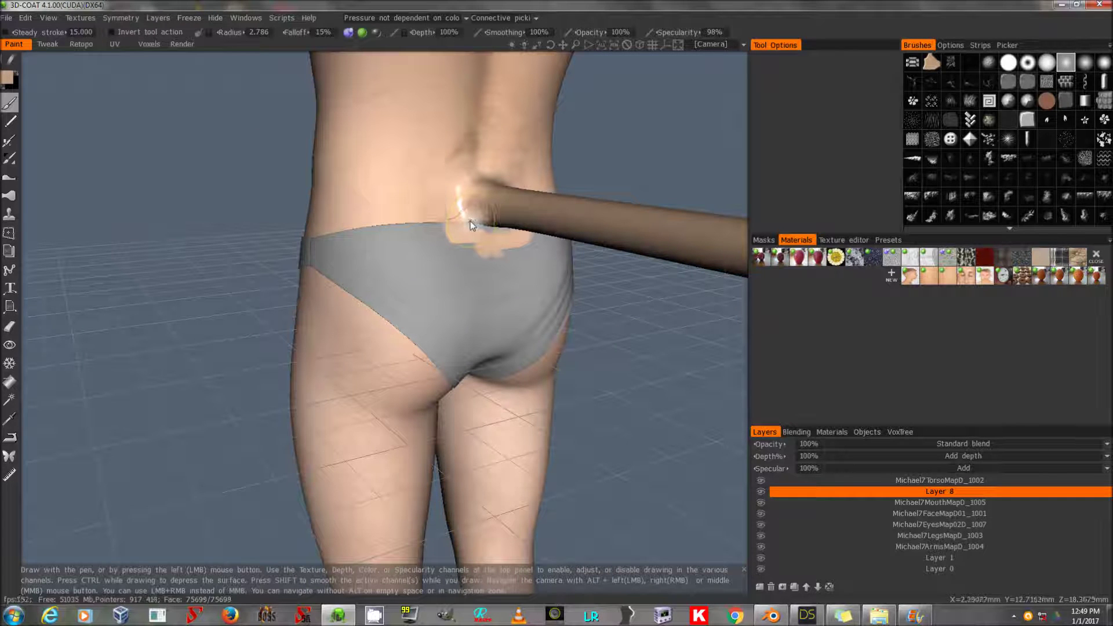
# - Set Layer 8's specular to 0%
pyautogui.click(804, 468)
pyautogui.write('0')
pyautogui.press('Return')
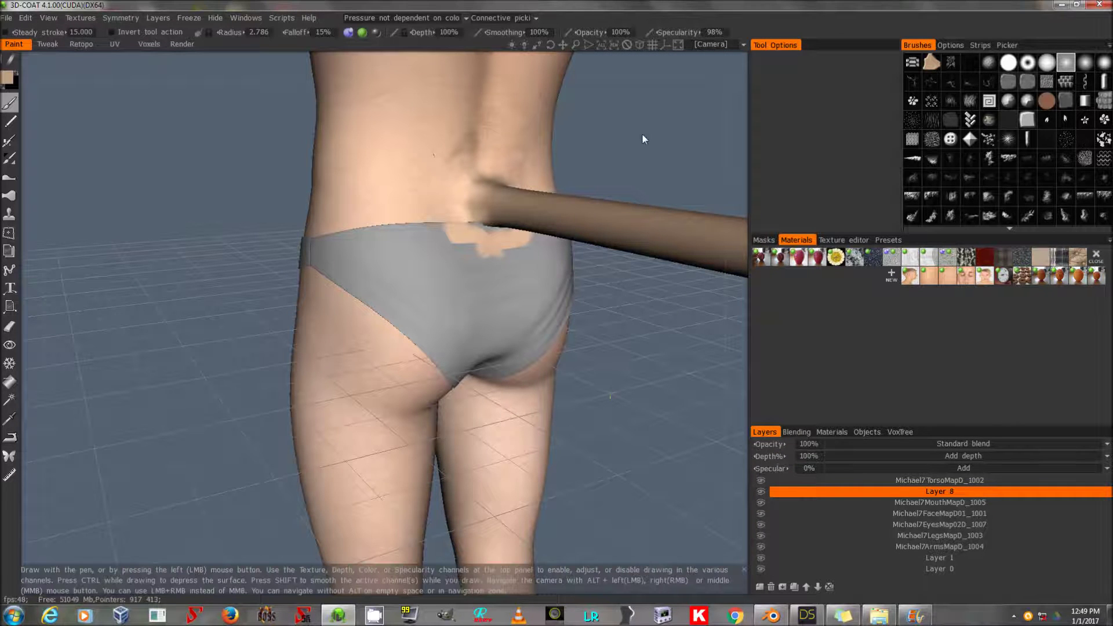
# - Test another brush dab on the lower back from a more direct rear view and undo it
pyautogui.moveTo(643, 139); pyautogui.dragTo(575, 144)
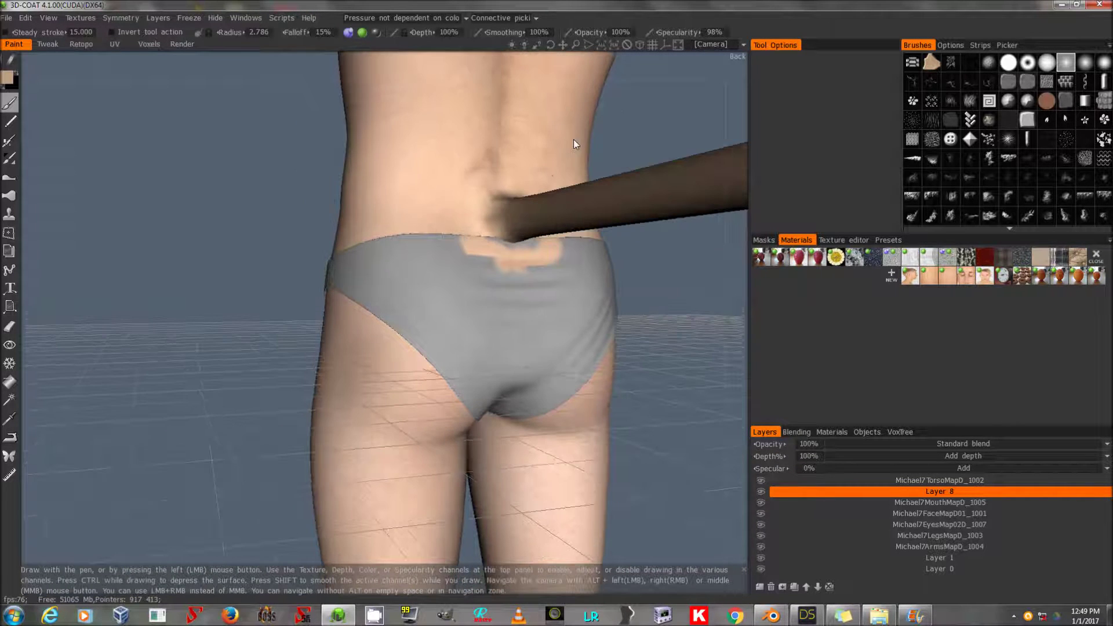
pyautogui.click(423, 198)
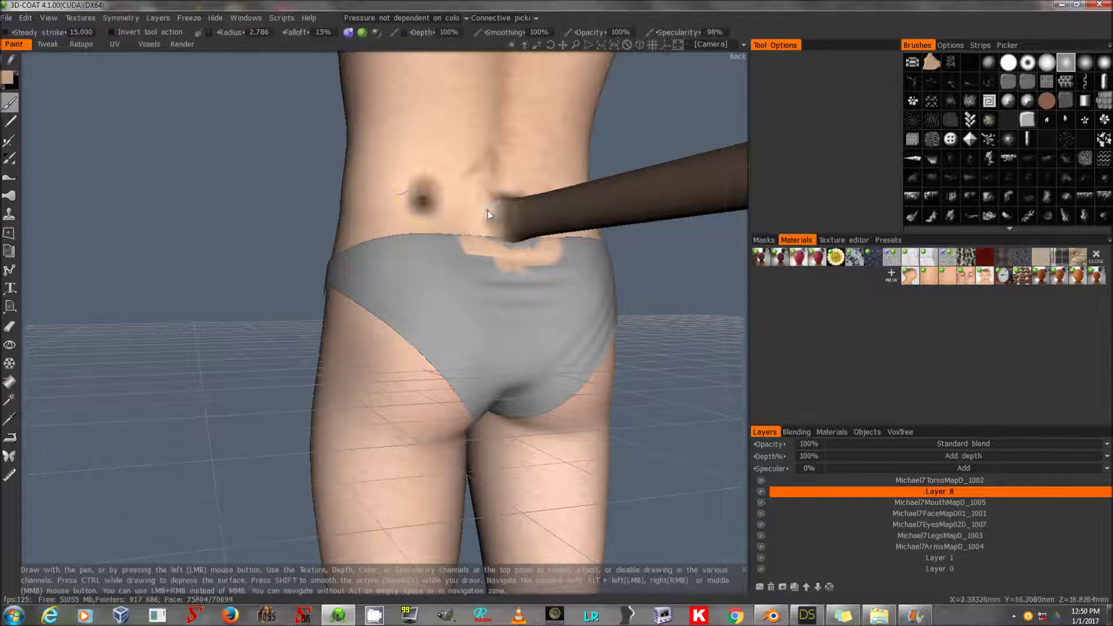
pyautogui.hotkey('ctrl', 'z')
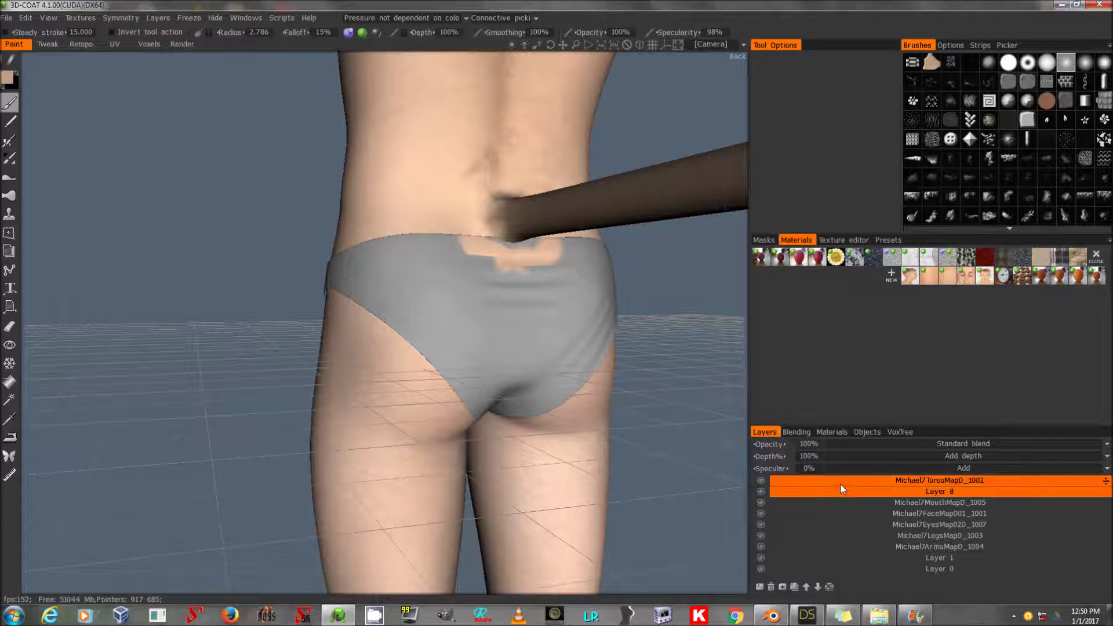
# - Set Layer 8's depth to 0%
pyautogui.click(808, 456)
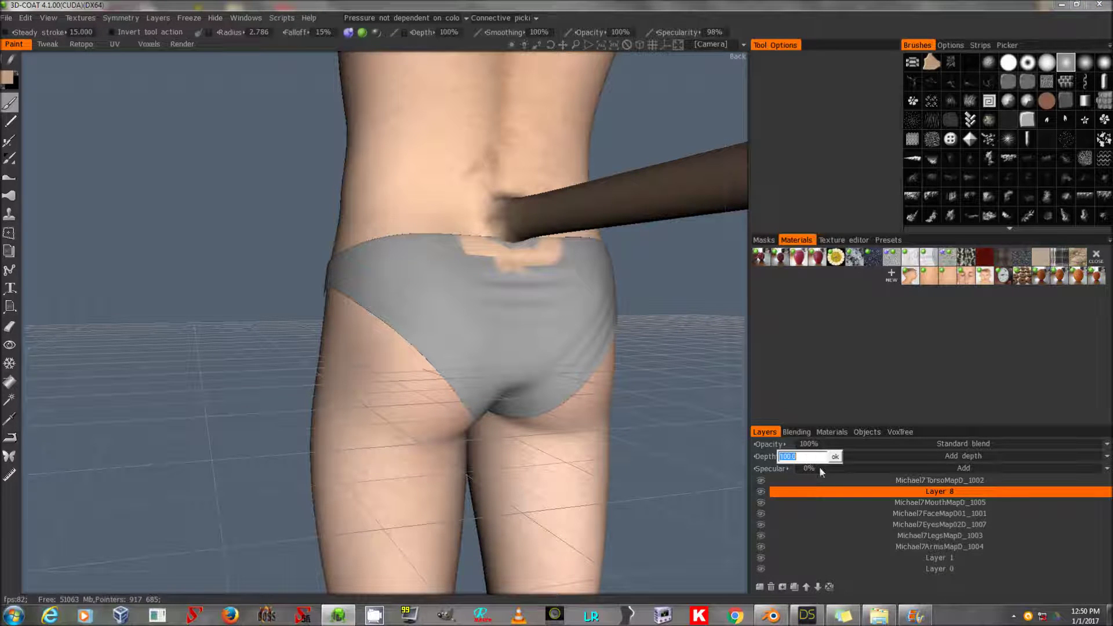
pyautogui.write('0')
pyautogui.press('Return')
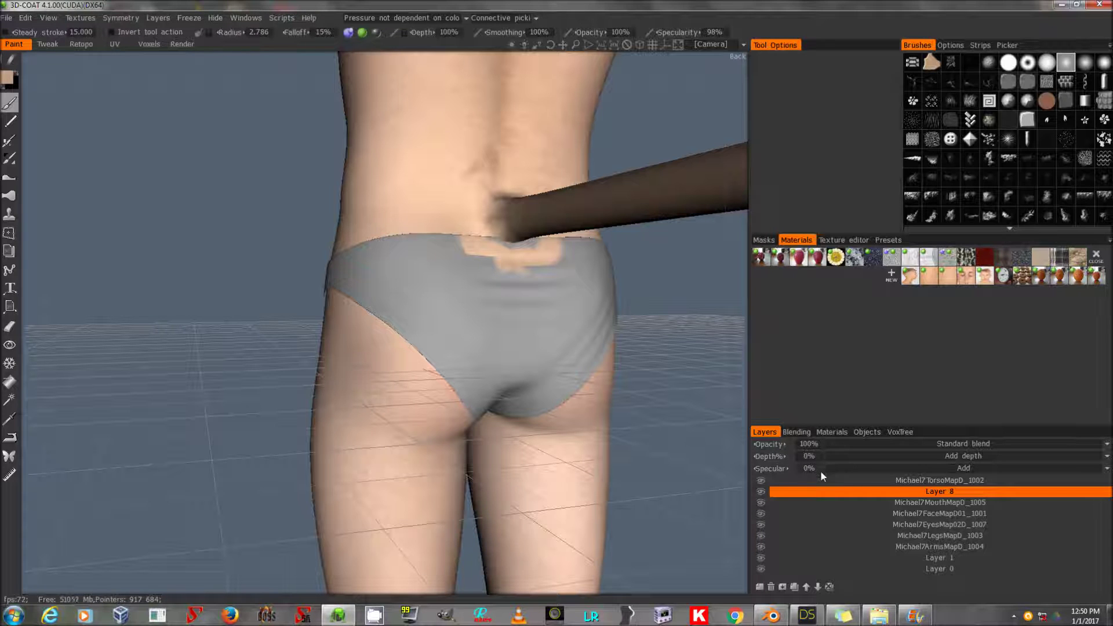
# - Set both the depth and the specular of the Michael7TorsoMapD_1002 layer to 0%
pyautogui.click(819, 479)
pyautogui.click(811, 468)
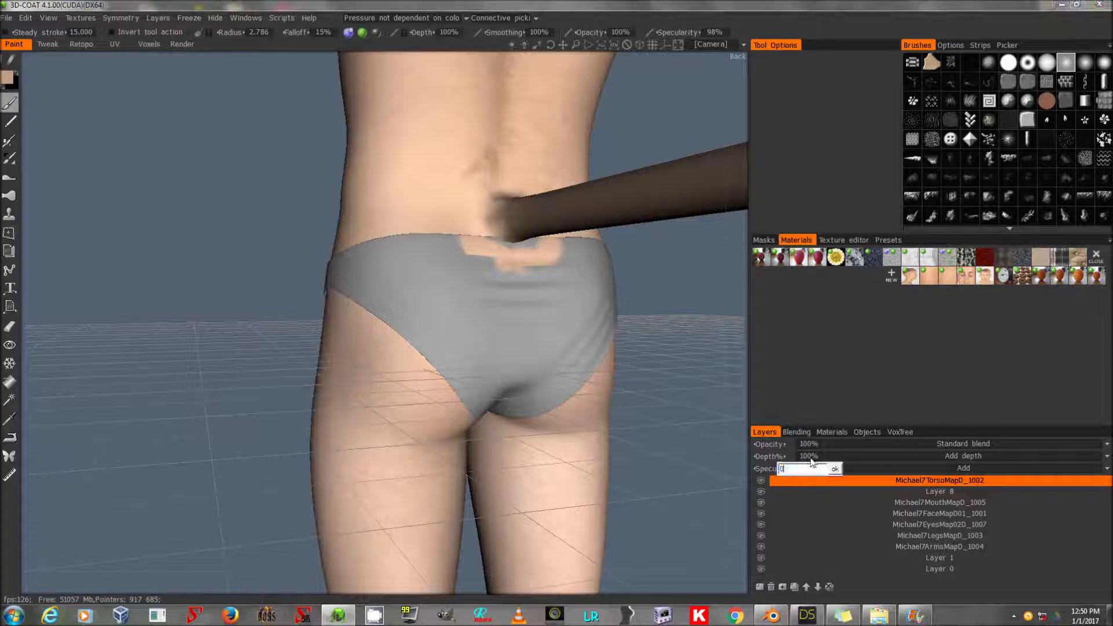
pyautogui.write('0')
pyautogui.press('Return')
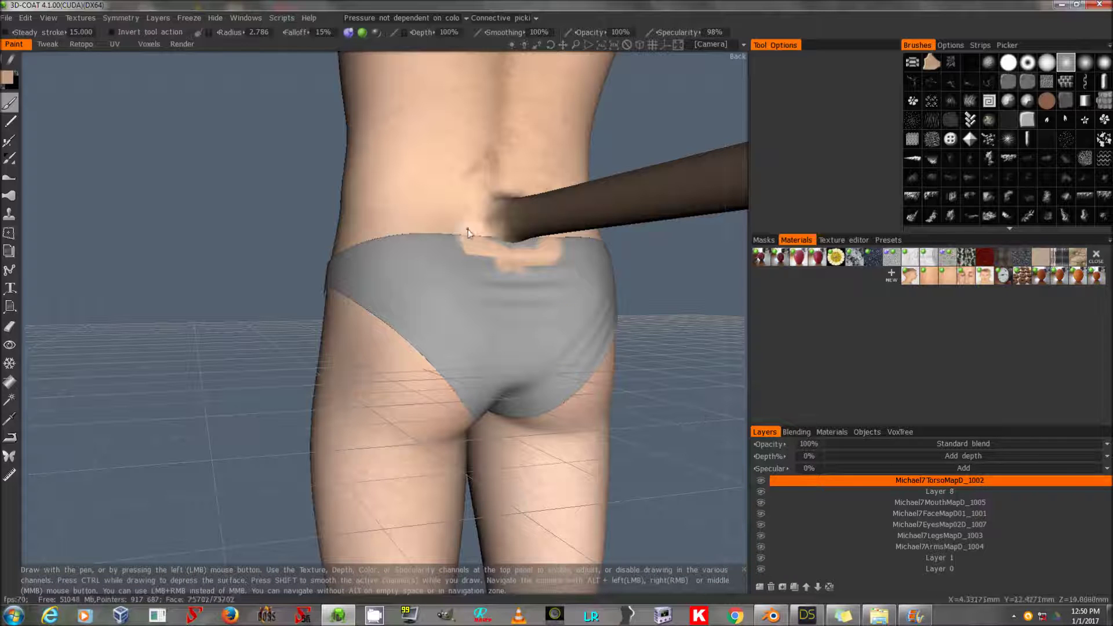
pyautogui.moveTo(227, 243)
pyautogui.mouseDown()
pyautogui.moveTo(240, 256)
pyautogui.moveTo(227, 254)
pyautogui.moveTo(239, 249)
pyautogui.mouseUp()
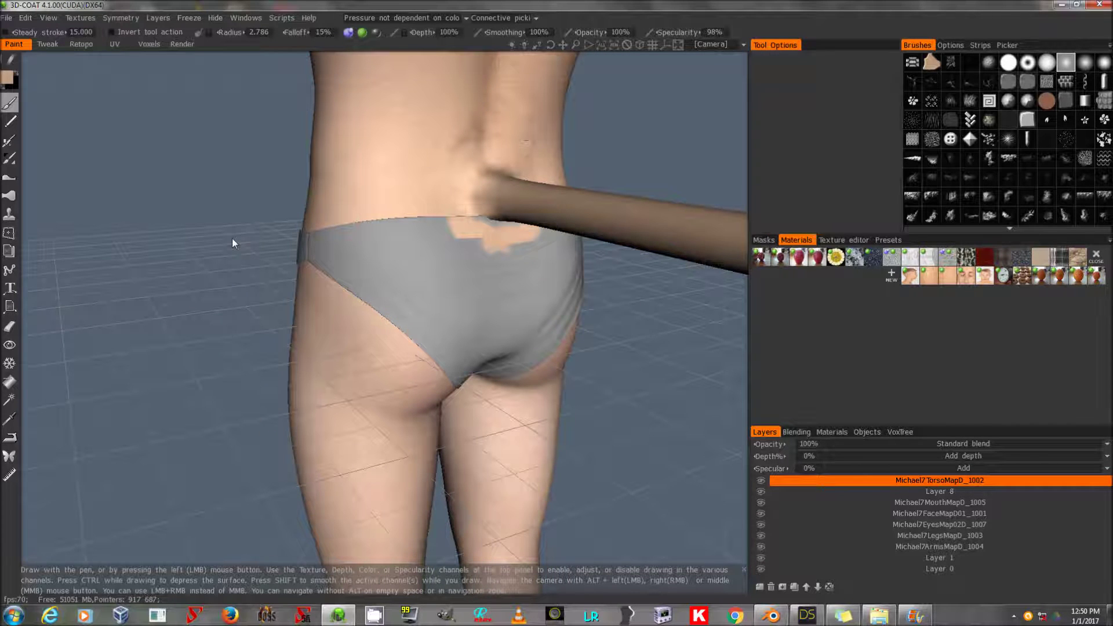
# - Start exporting the diffuse map for the tail graft's Torso_SY_Geo_Tail_Genesis_3_Male UV-set
pyautogui.click(85, 18)
pyautogui.moveTo(85, 47)
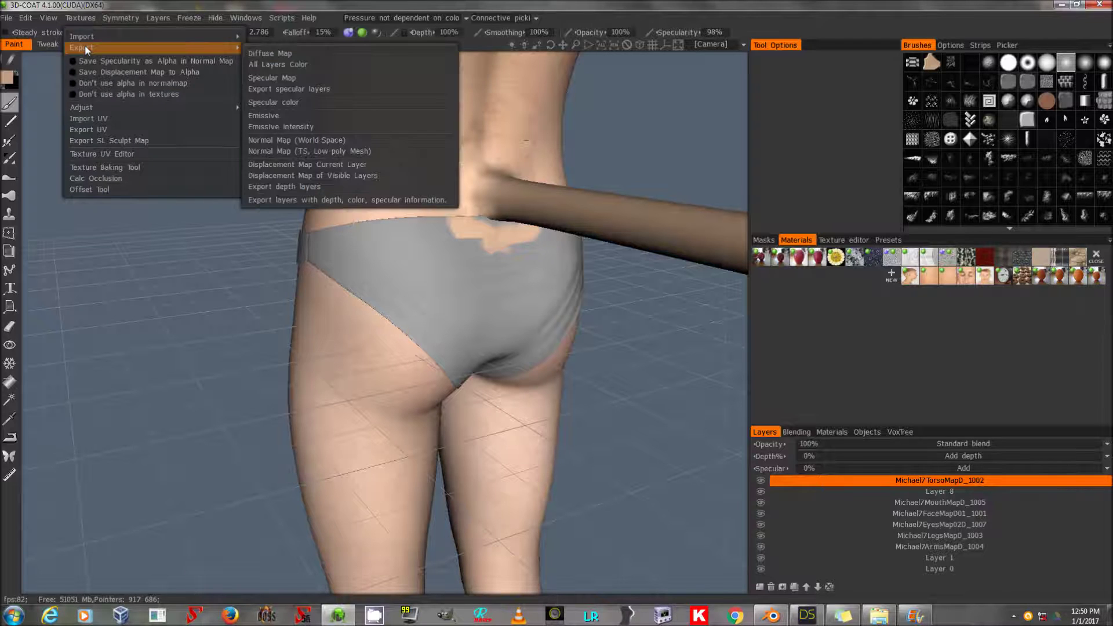
pyautogui.click(255, 51)
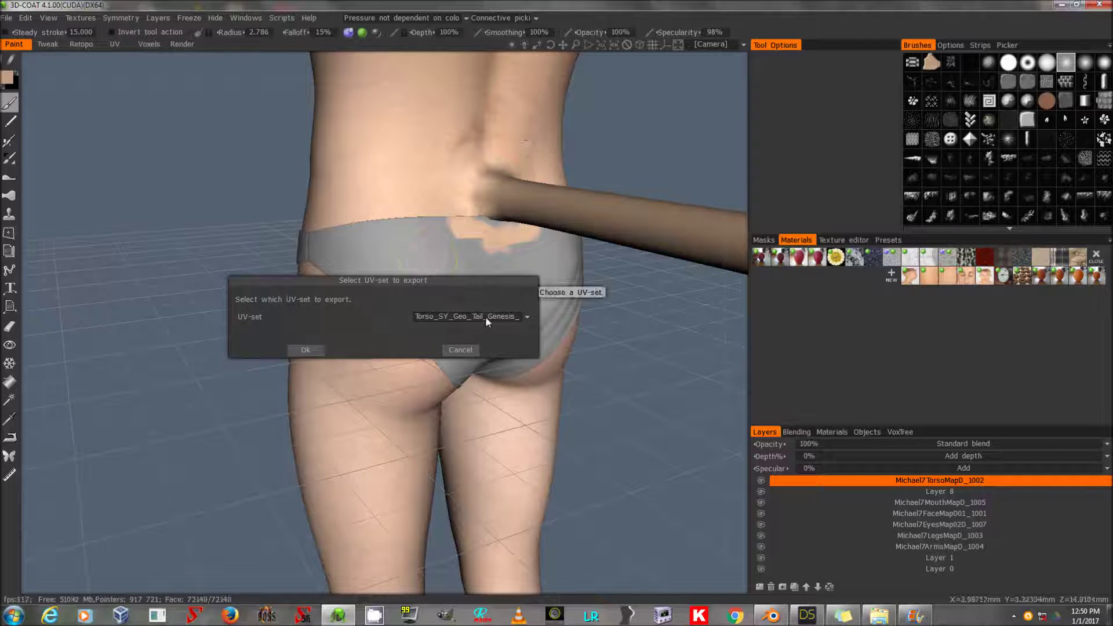
pyautogui.click(316, 349)
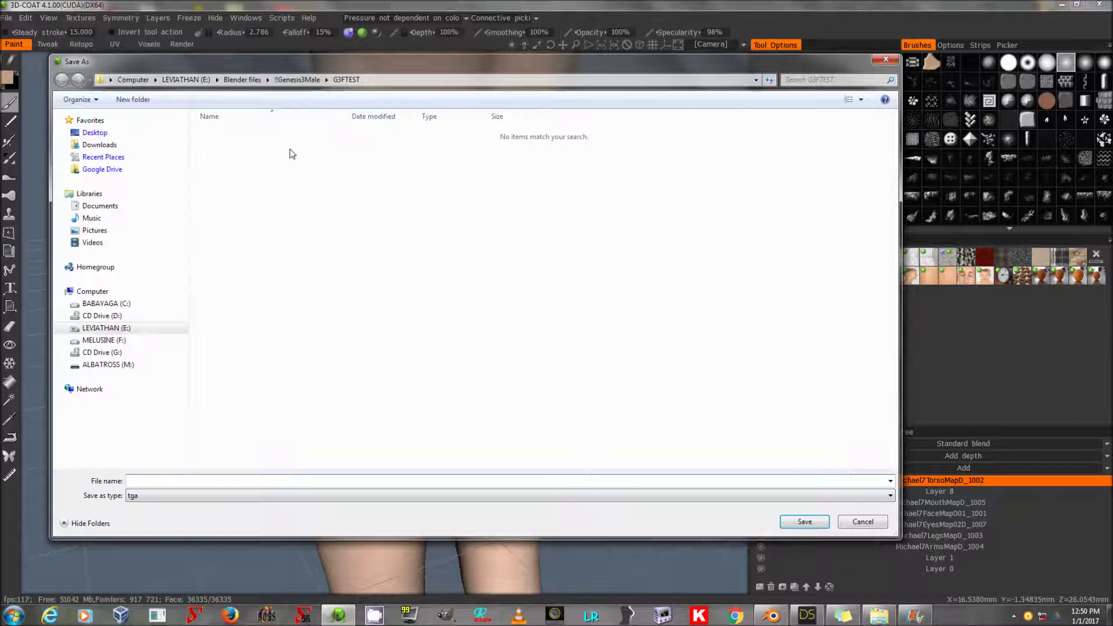
# - Choose the E: drive folder DAZ Studio Libraries\WIP\Runtime\textures\sickleyield2016\geograftutorial as the export destination
pyautogui.click(185, 79)
pyautogui.doubleClick(243, 182)
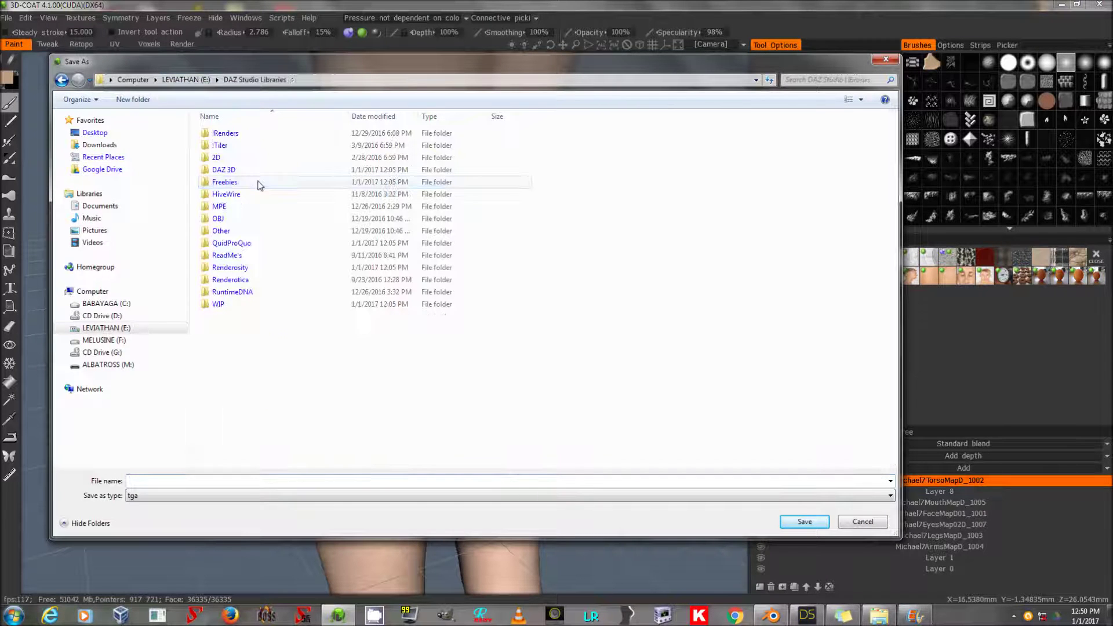
pyautogui.doubleClick(246, 305)
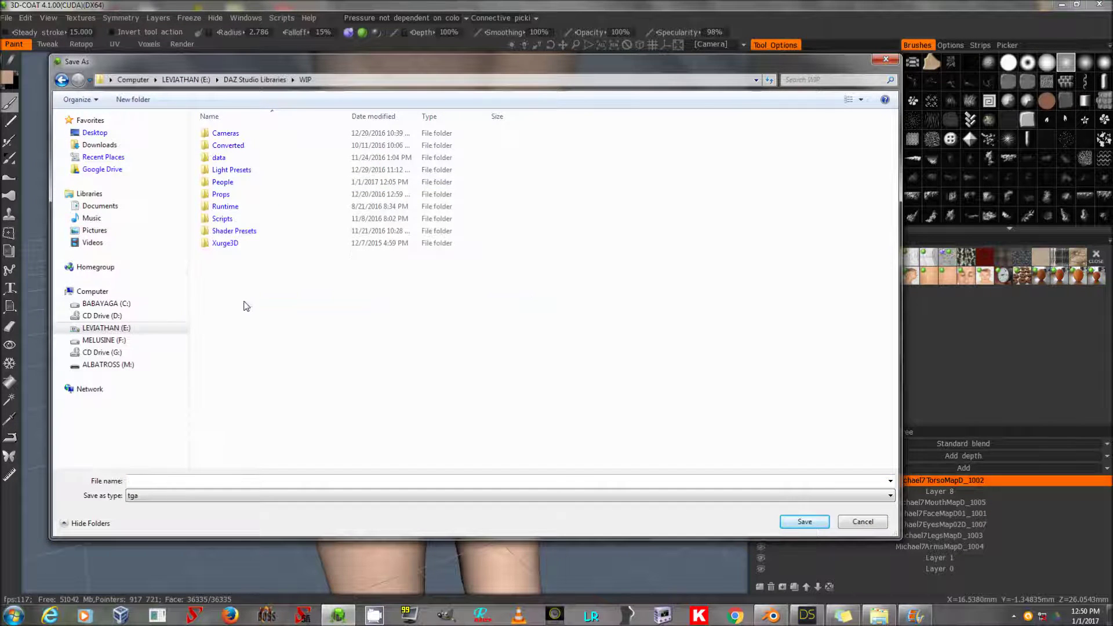
pyautogui.doubleClick(253, 208)
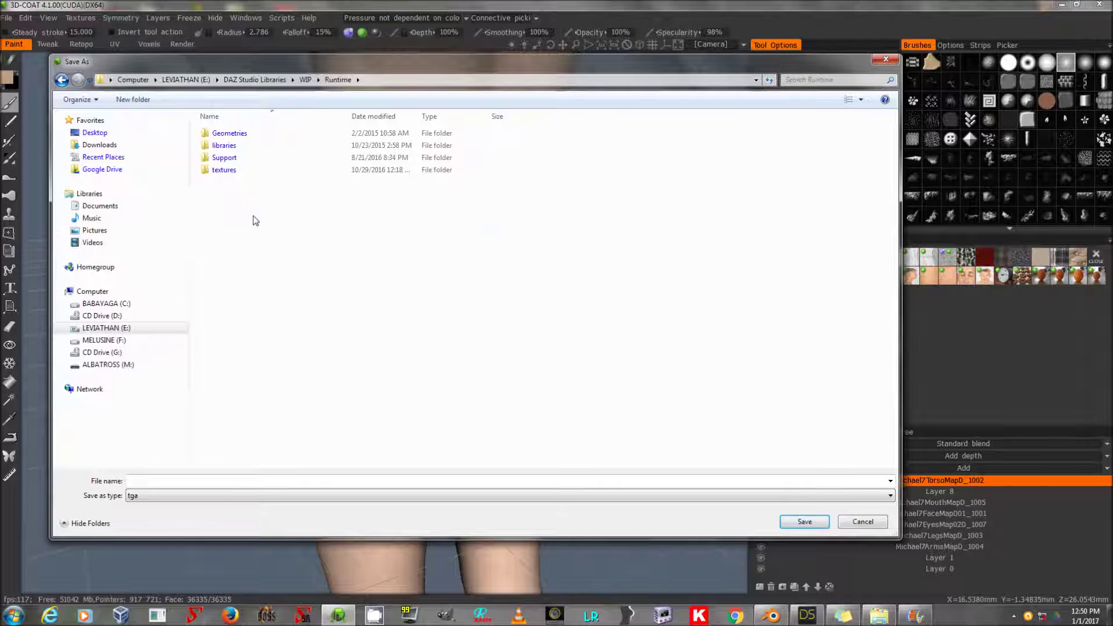
pyautogui.doubleClick(245, 174)
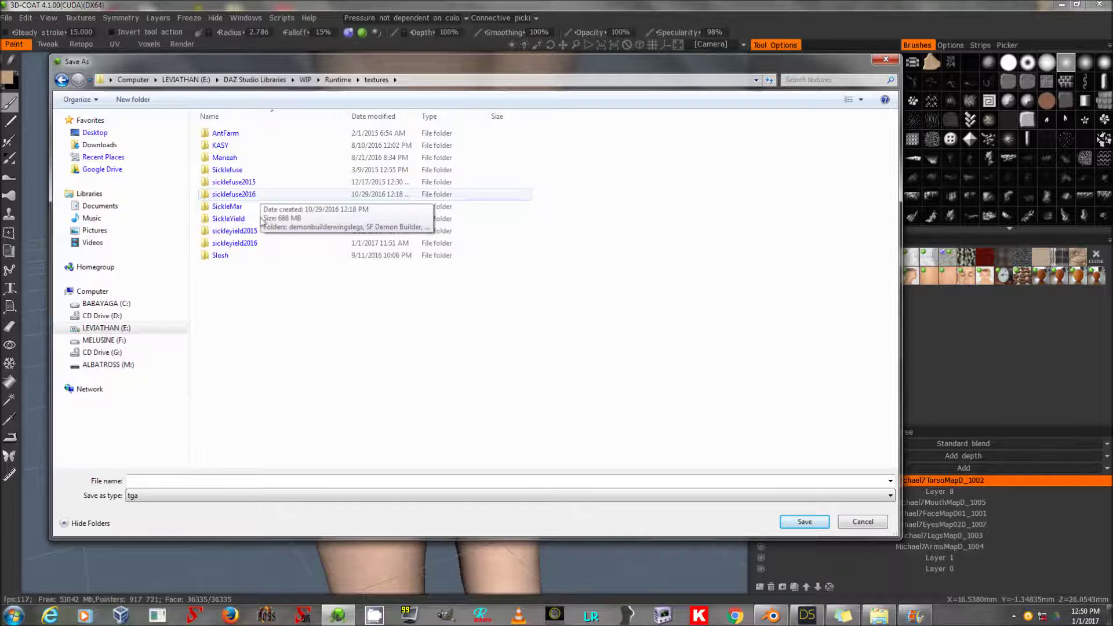
pyautogui.doubleClick(255, 243)
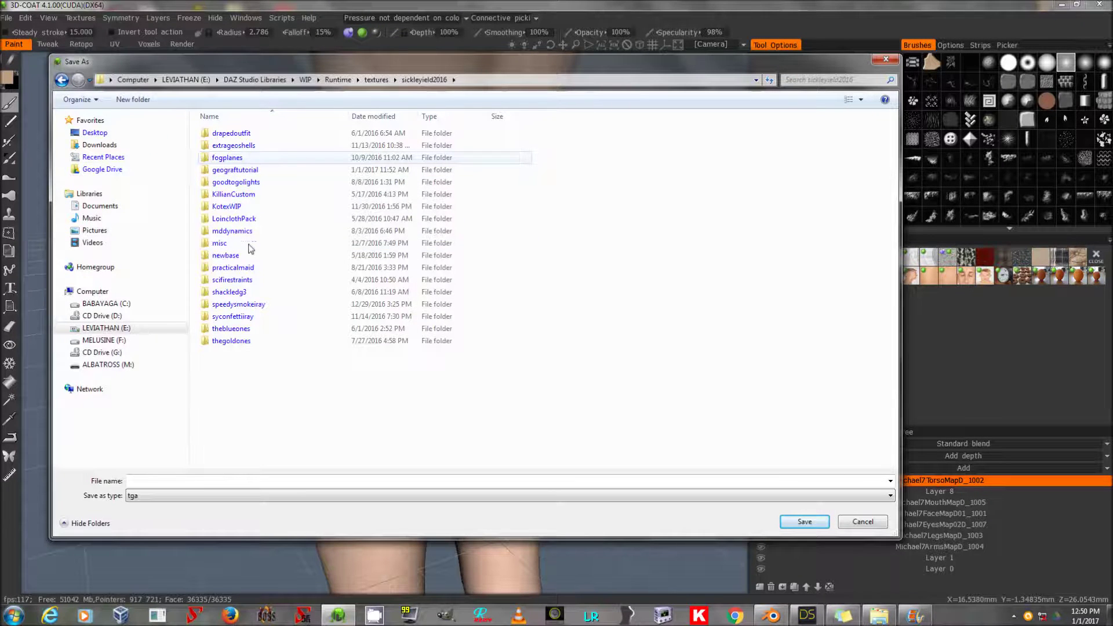
pyautogui.doubleClick(255, 171)
# - Save the diffuse map as a jpg file named SYTailGraft
pyautogui.click(246, 497)
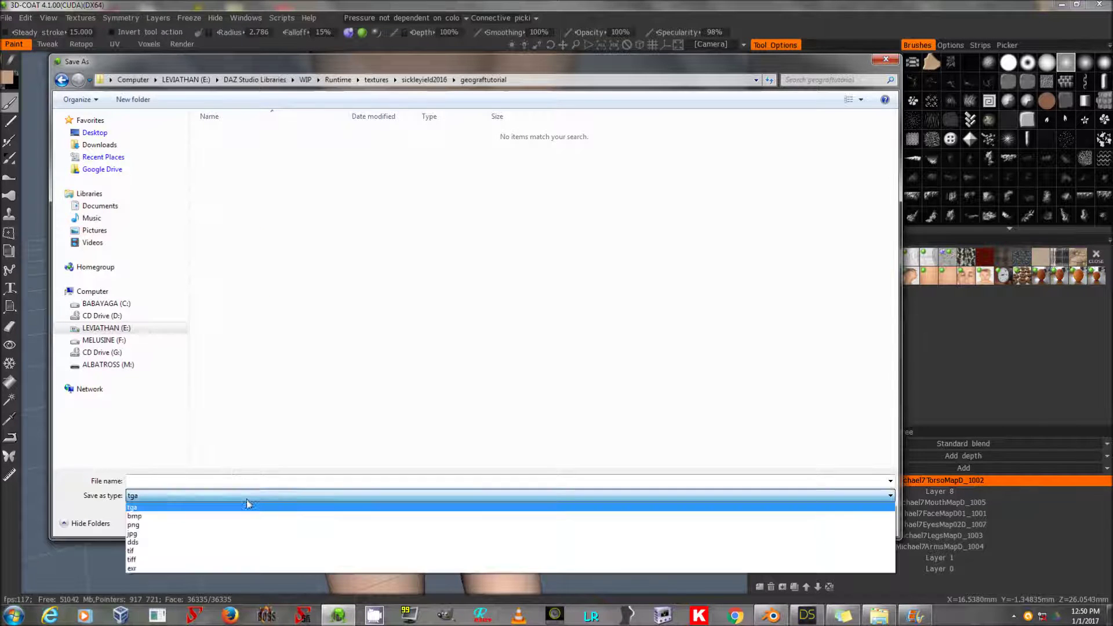
pyautogui.click(234, 533)
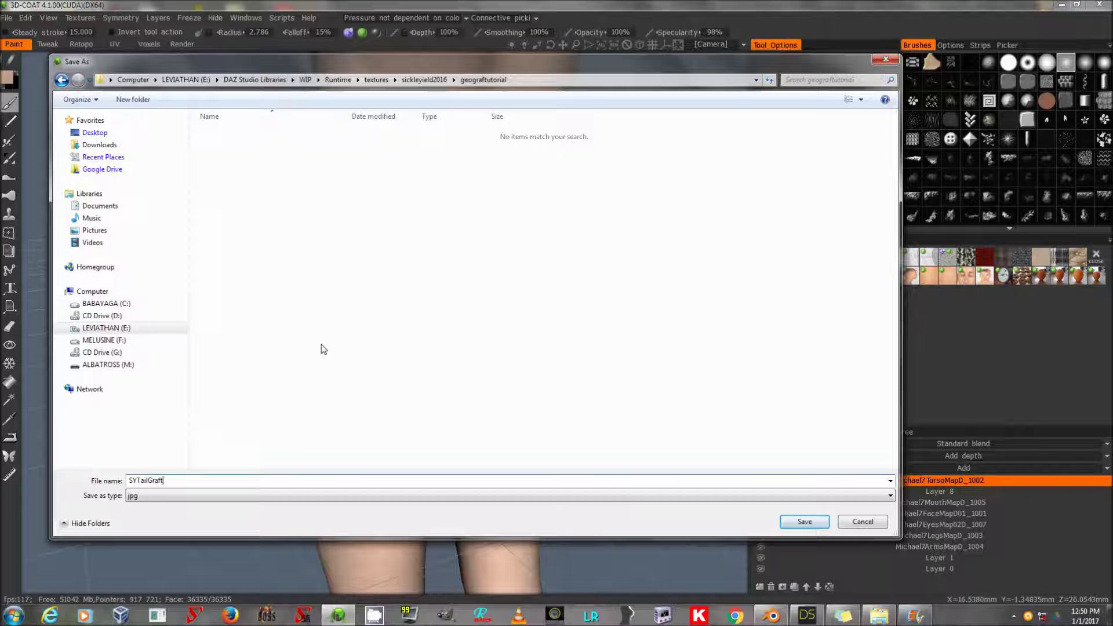
pyautogui.press('Return')
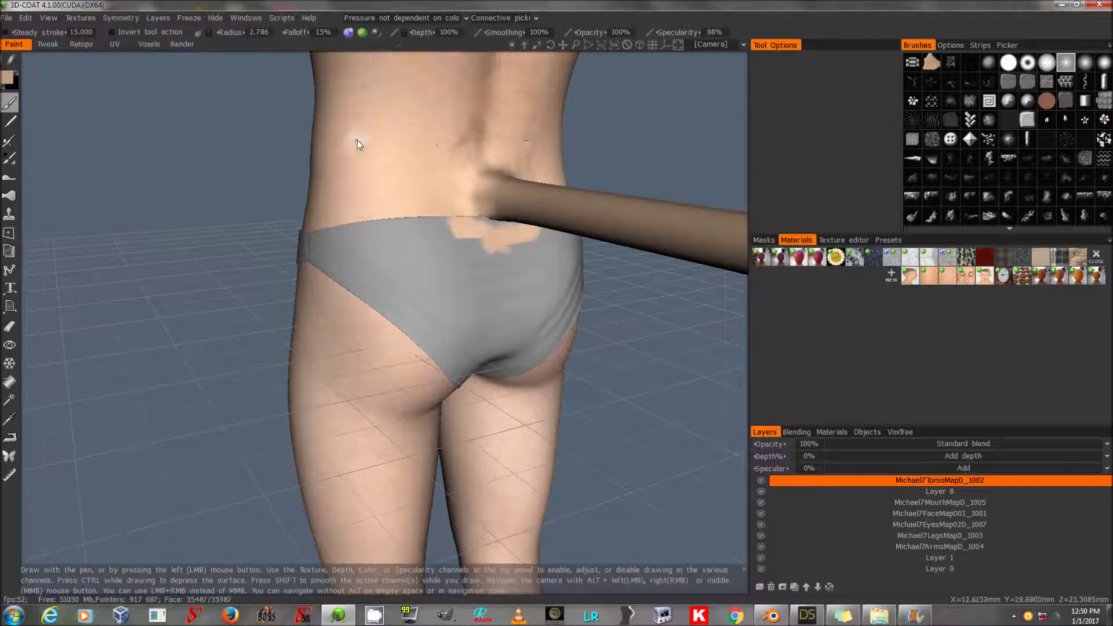
# - Start exporting the diffuse map for the Michael7TorsoMapD_1002 UV-set
pyautogui.click(80, 18)
pyautogui.moveTo(98, 47)
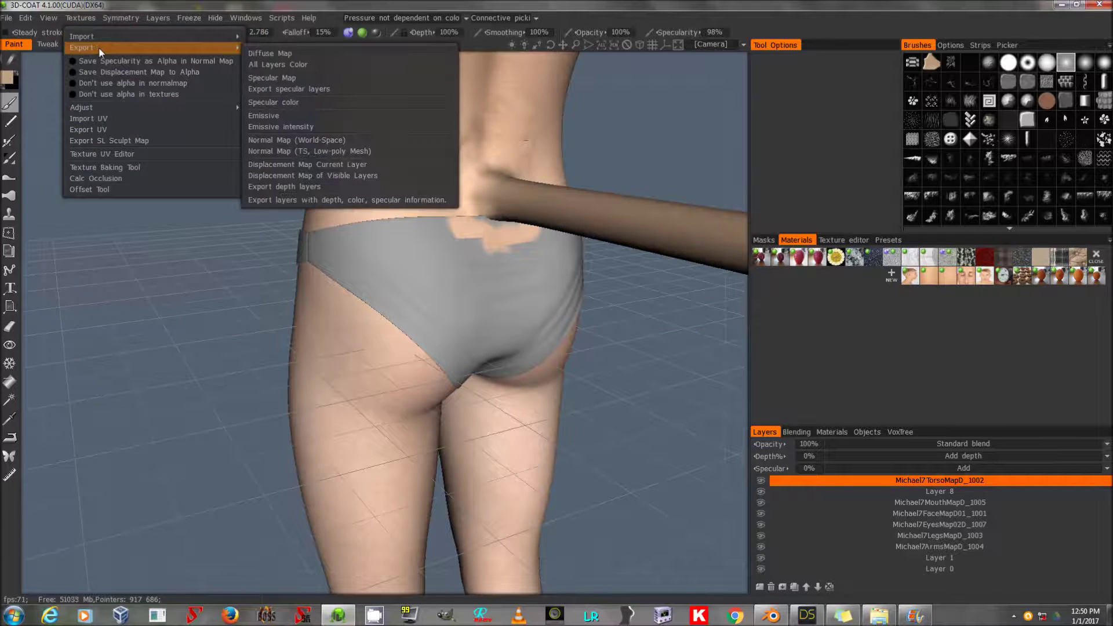
pyautogui.click(299, 53)
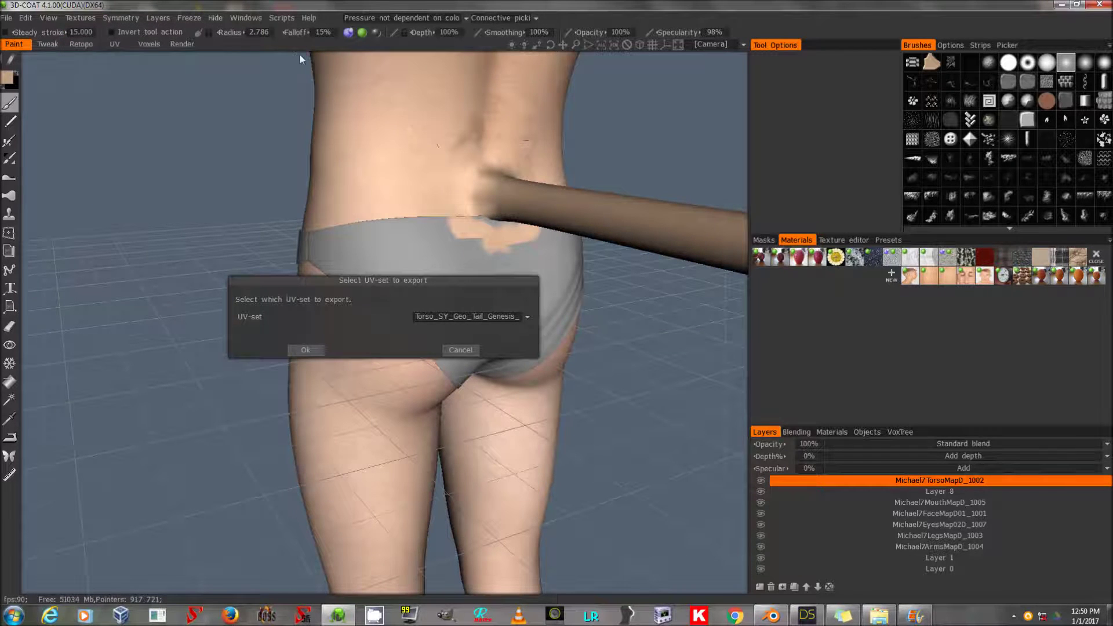
pyautogui.click(443, 318)
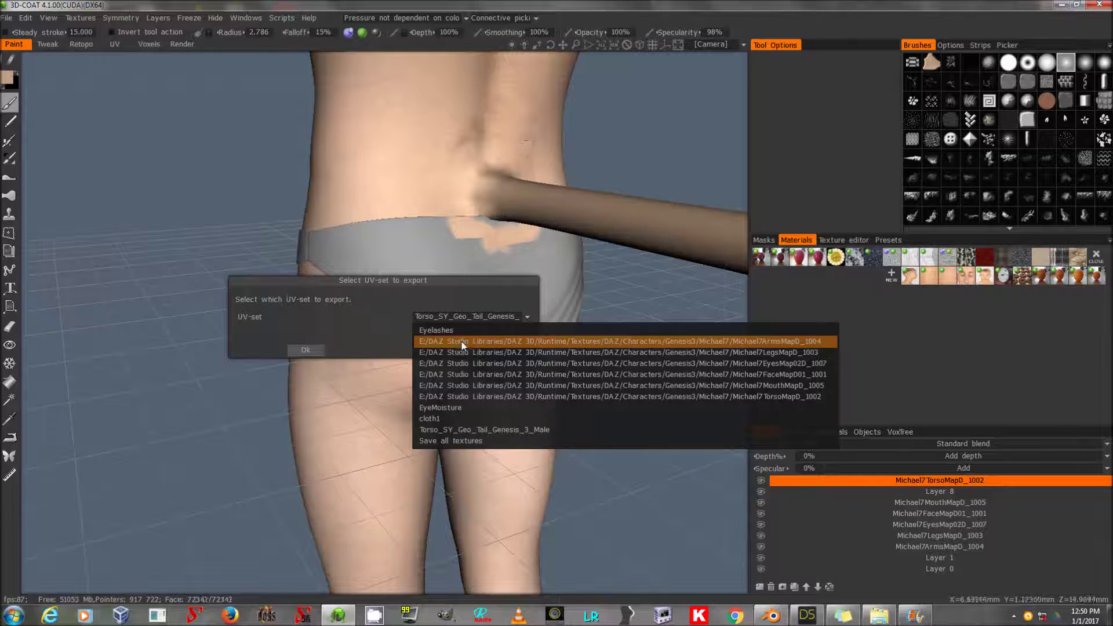
pyautogui.click(484, 396)
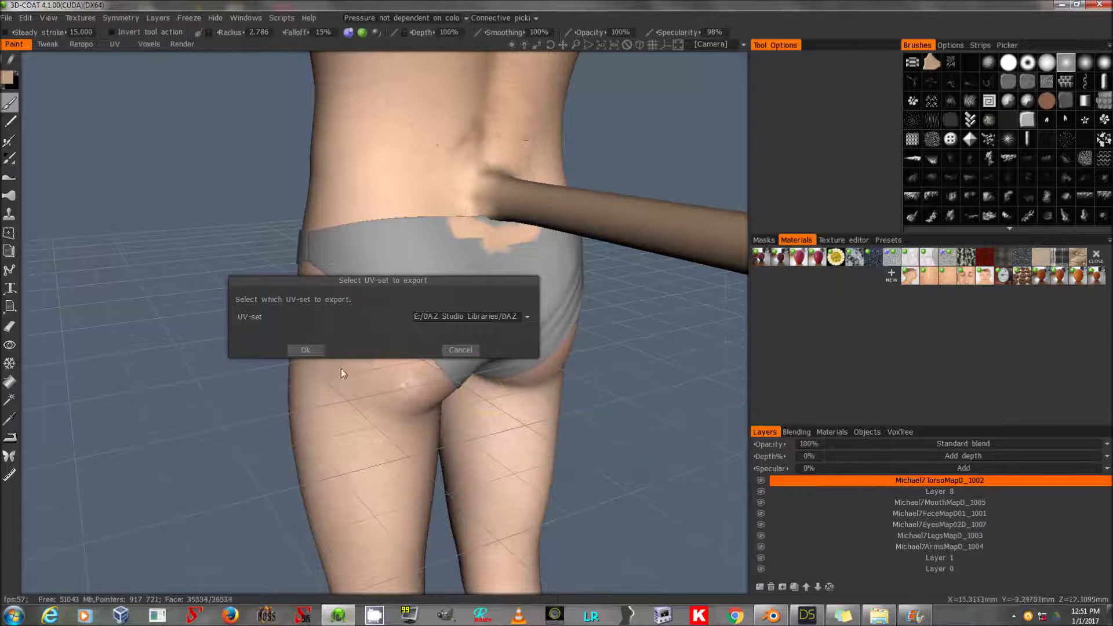
pyautogui.click(305, 350)
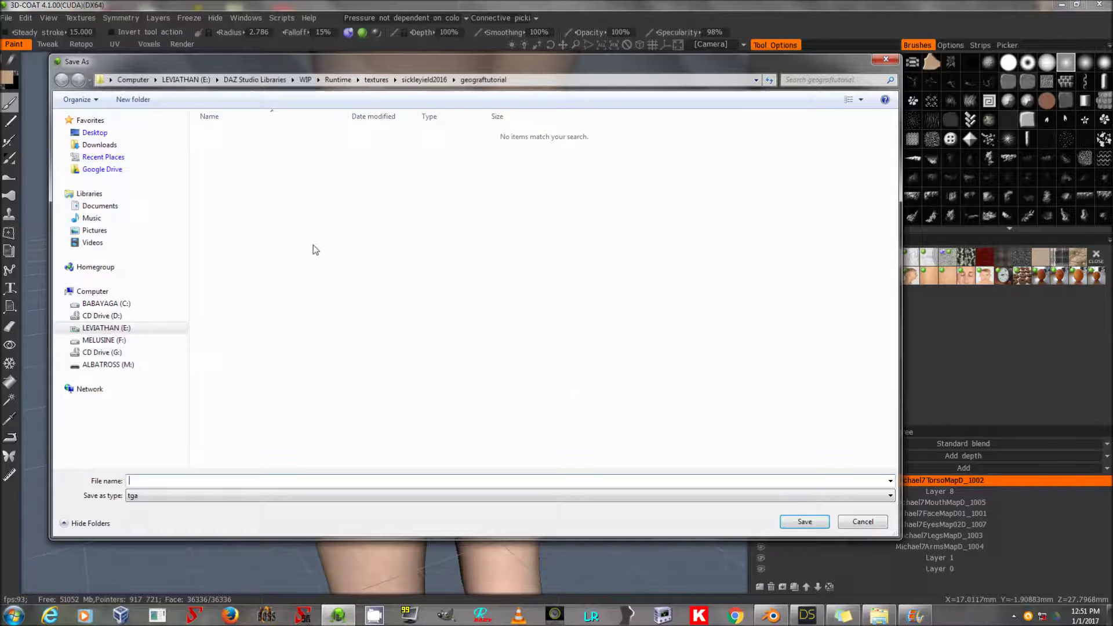
# - Save the torso diffuse map as a jpg named SYTorsoGraft01 in the geograftutorial folder, basing the name on the existing tail map file
pyautogui.click(244, 496)
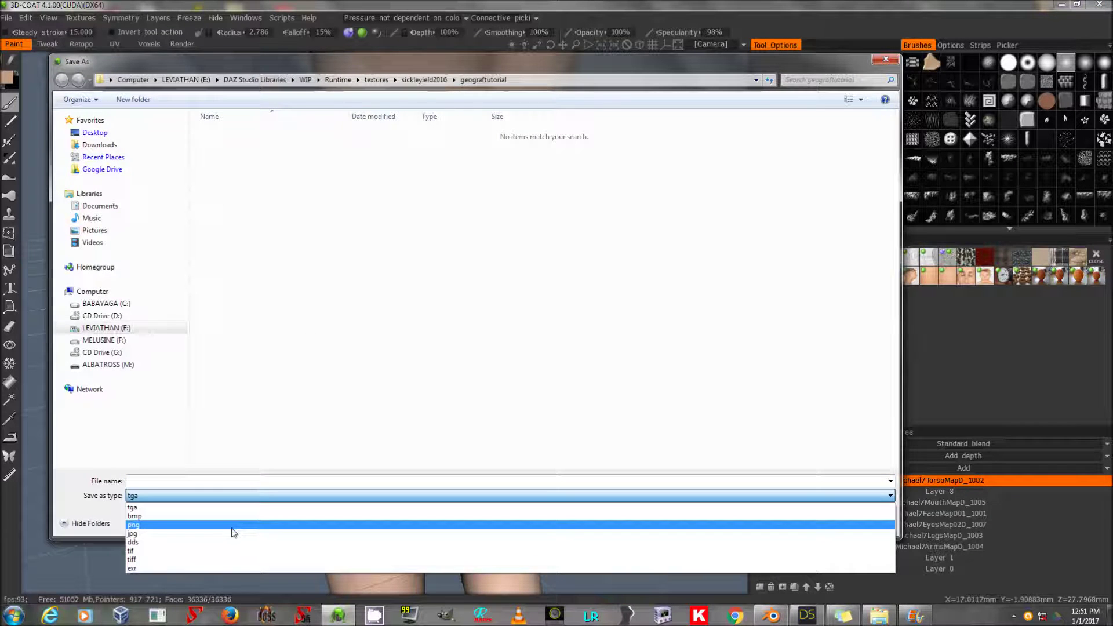
pyautogui.click(232, 534)
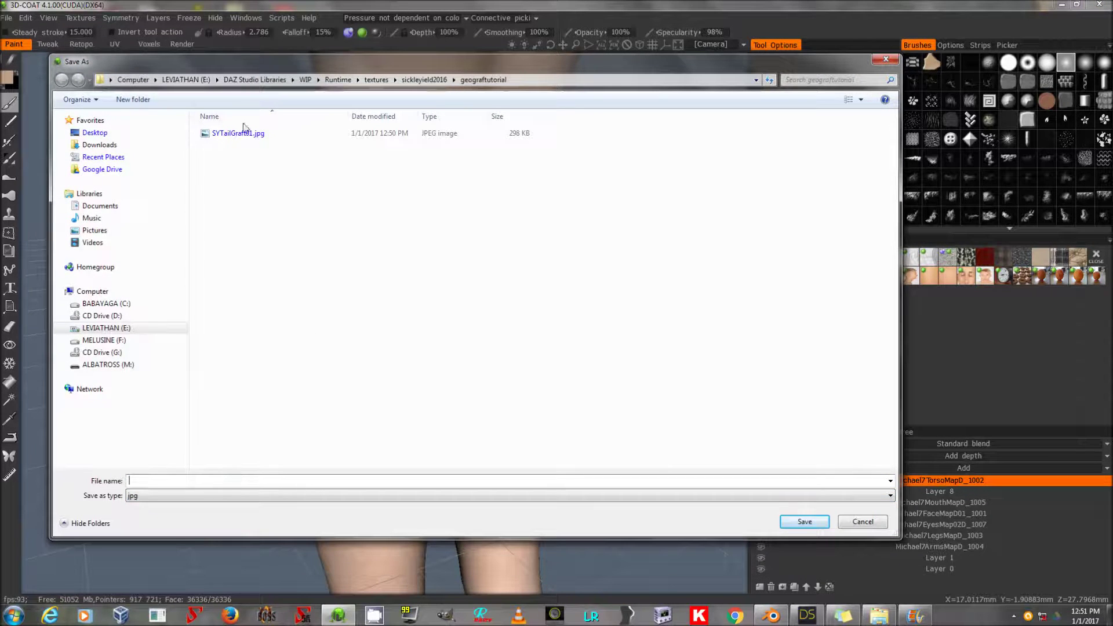
pyautogui.click(237, 133)
pyautogui.click(135, 481)
pyautogui.click(136, 480)
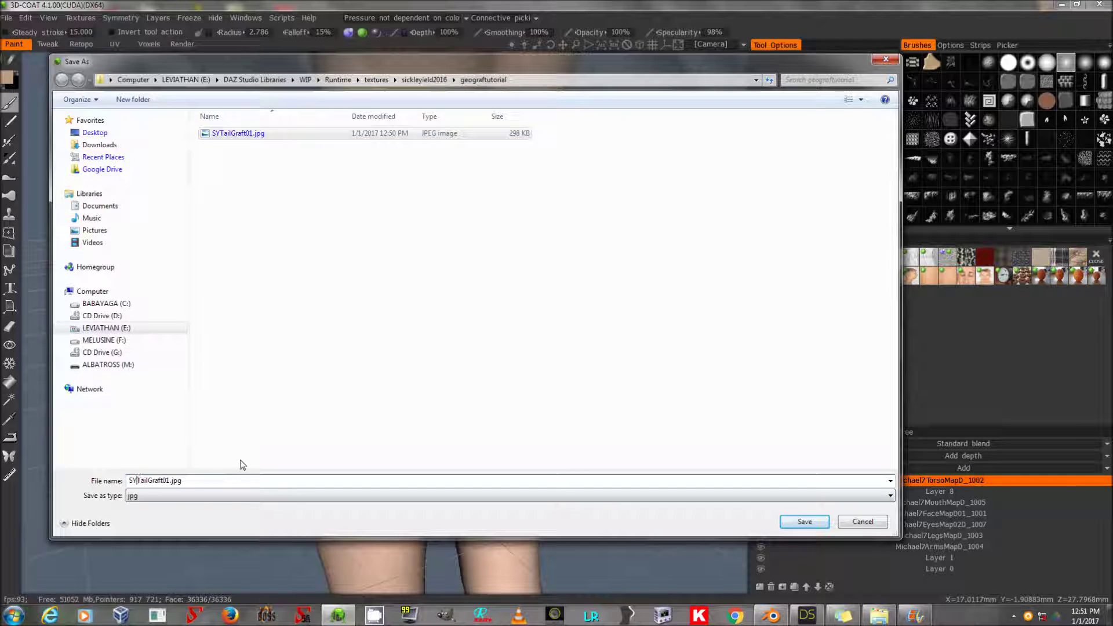
pyautogui.press('Right')
pyautogui.hotkey('shift', 'Right')
pyautogui.hotkey('shift', 'Right')
pyautogui.write('orso')
pyautogui.press('Return')
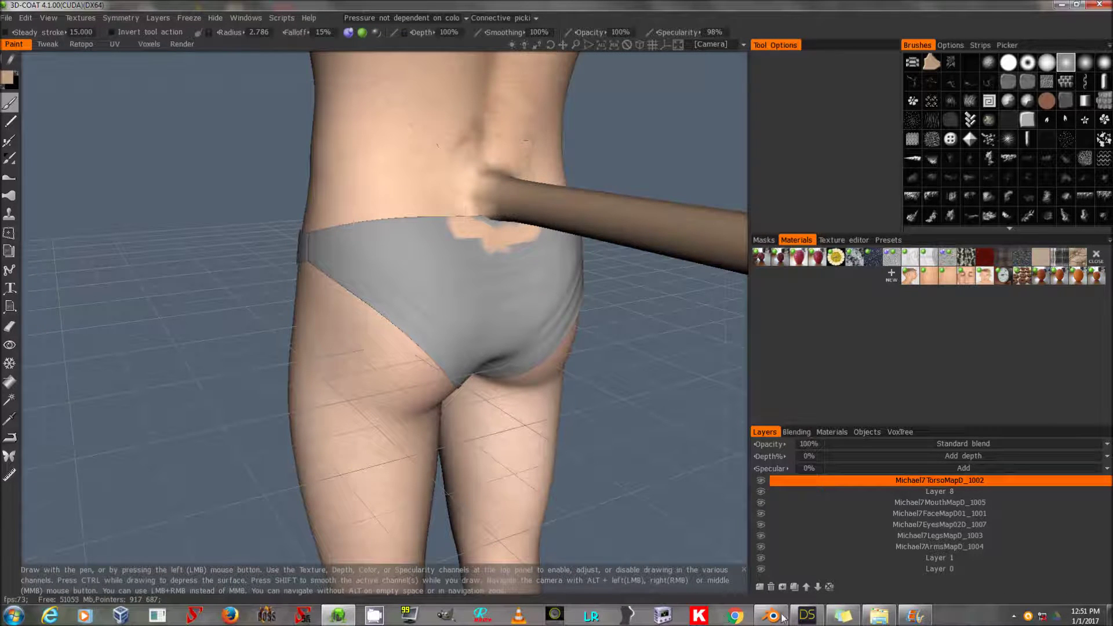
# - Switch to DAZ Studio and copy the Torso surface settings of the Genesis 3 Male figure
pyautogui.click(806, 616)
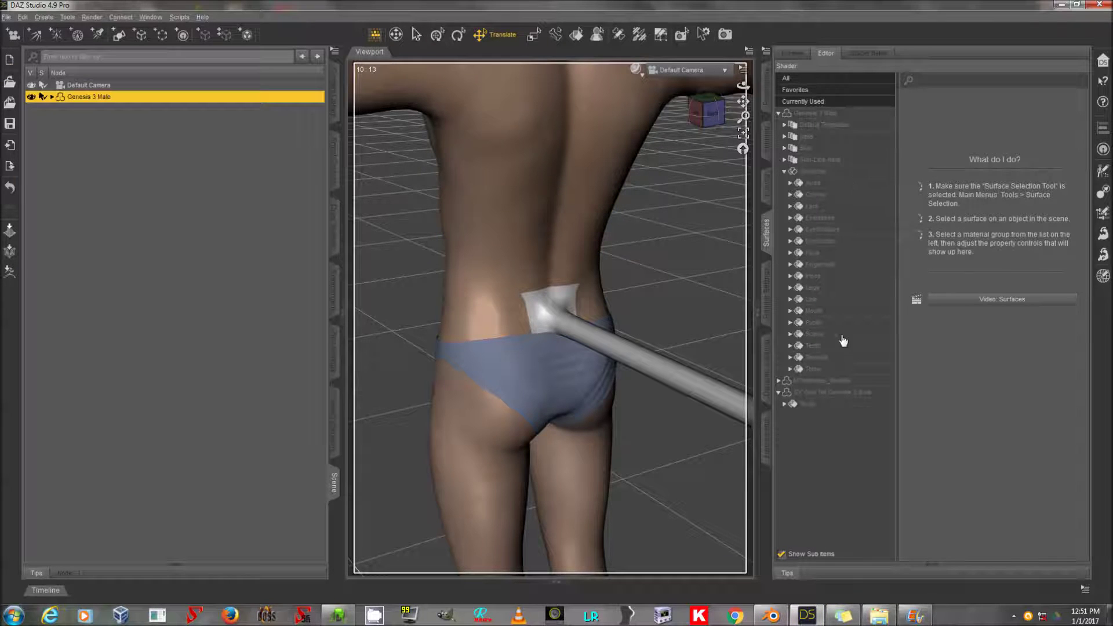
pyautogui.click(830, 370)
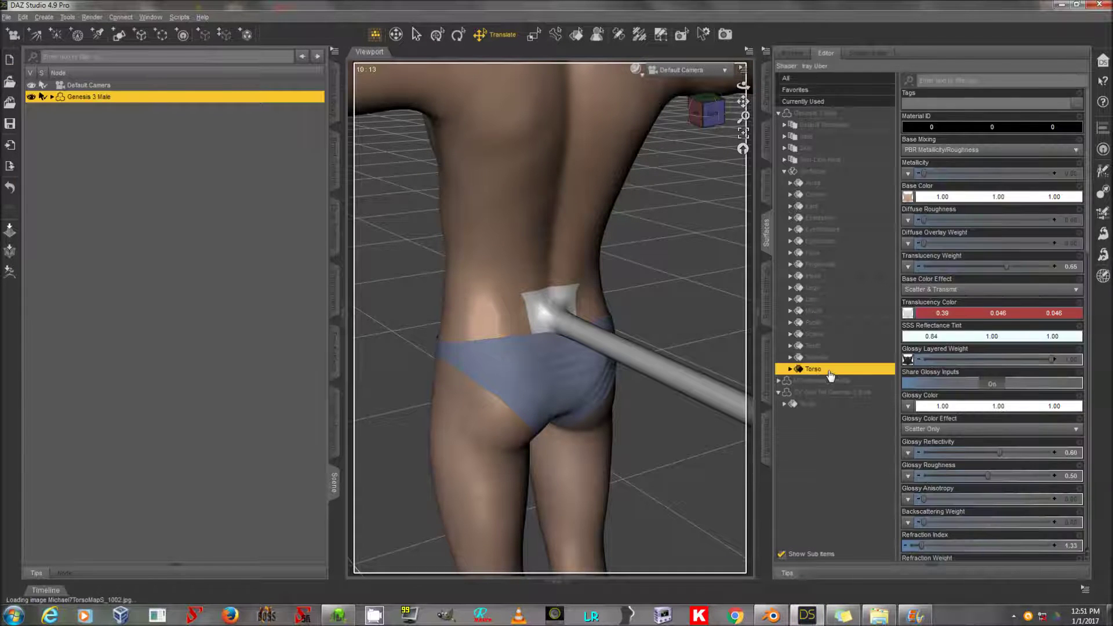
pyautogui.rightClick(830, 375)
pyautogui.click(848, 375)
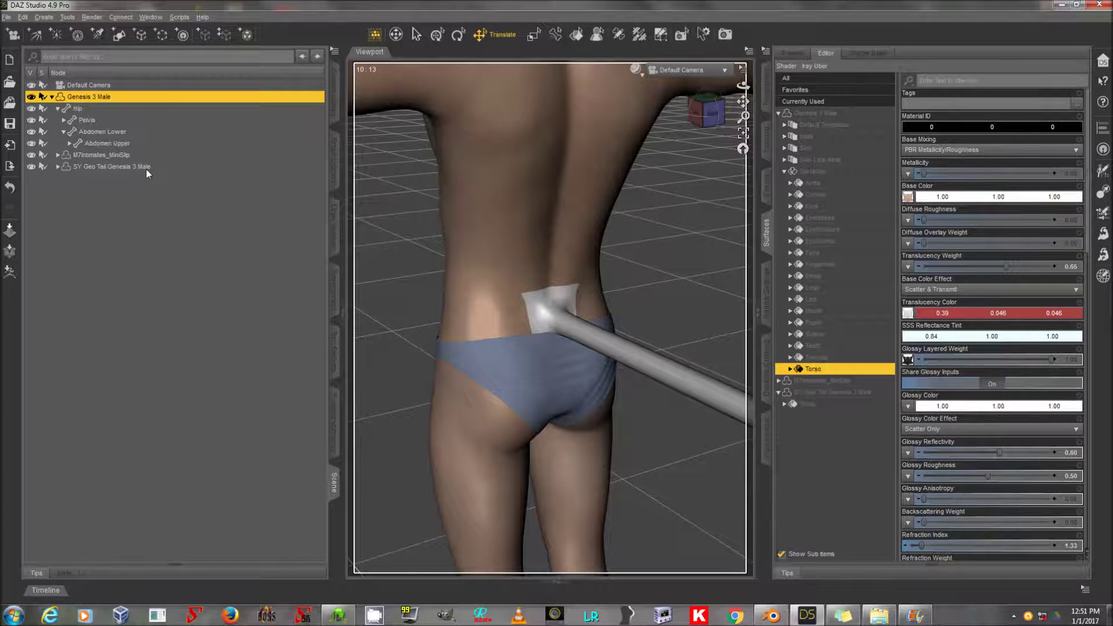
# - Apply the Iray Uber Base shader to the SY Geo Tail Genesis 3 Male Torso surface and paste the copied surface settings onto it
pyautogui.click(146, 168)
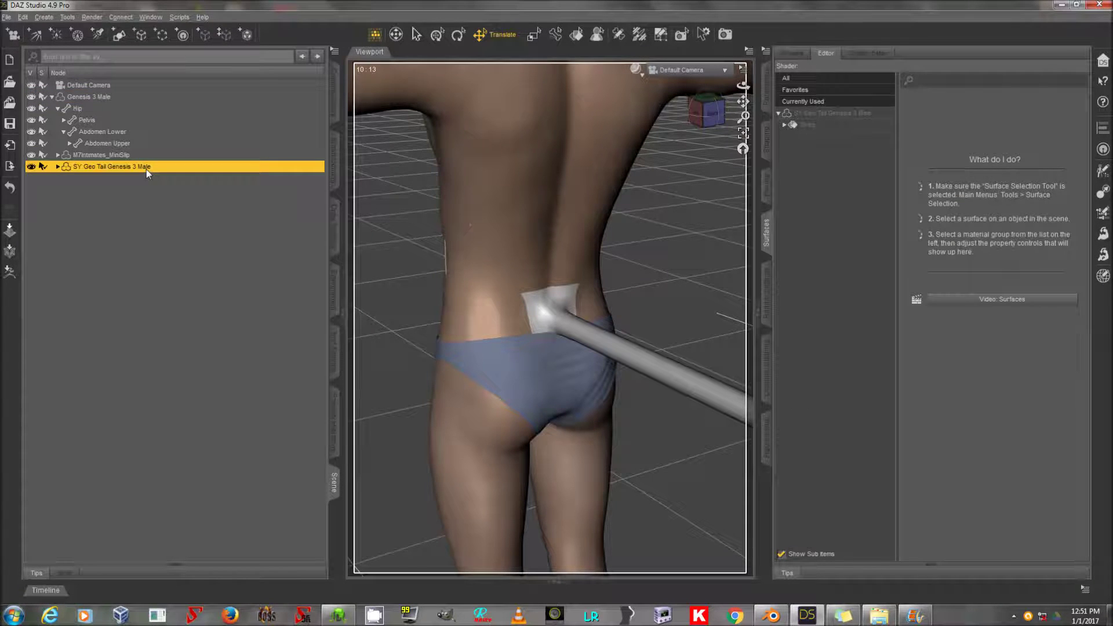
pyautogui.click(851, 124)
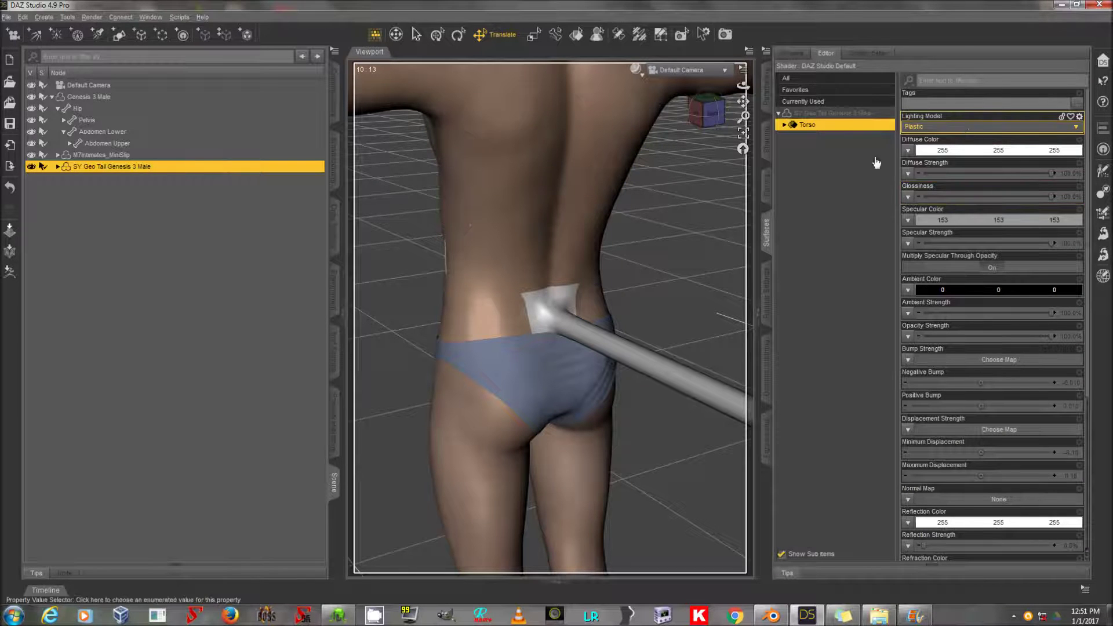
pyautogui.click(181, 17)
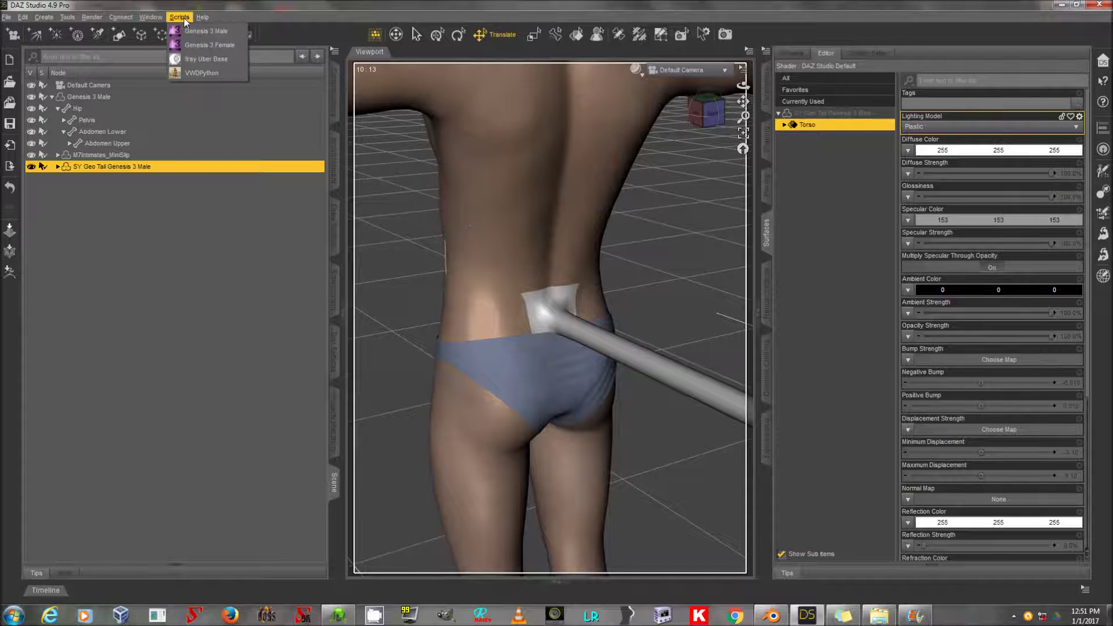
pyautogui.click(201, 59)
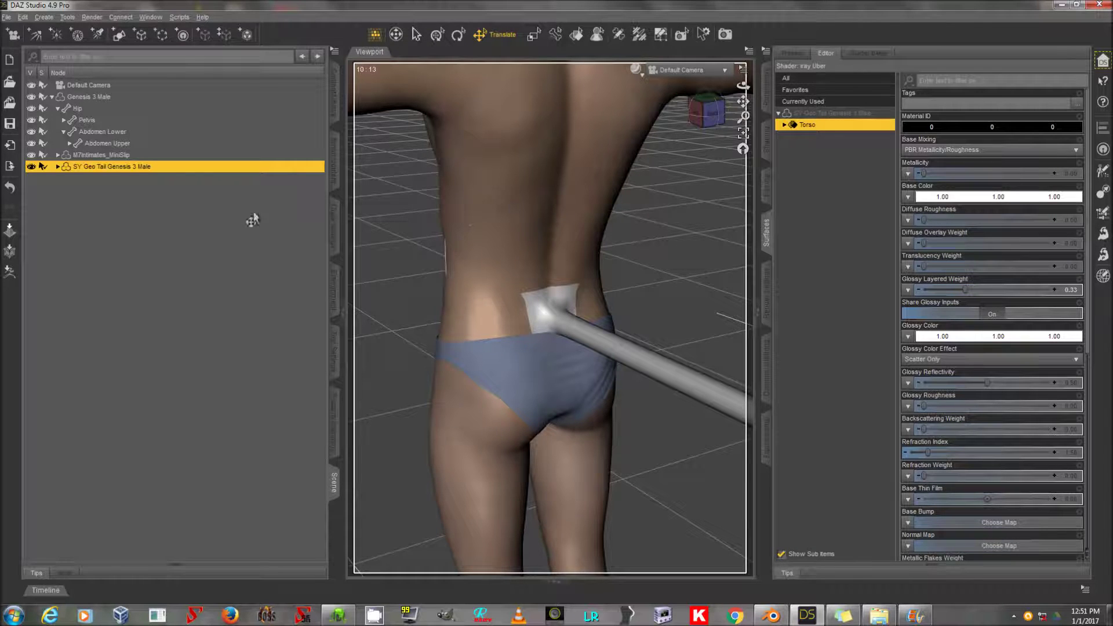
pyautogui.rightClick(859, 126)
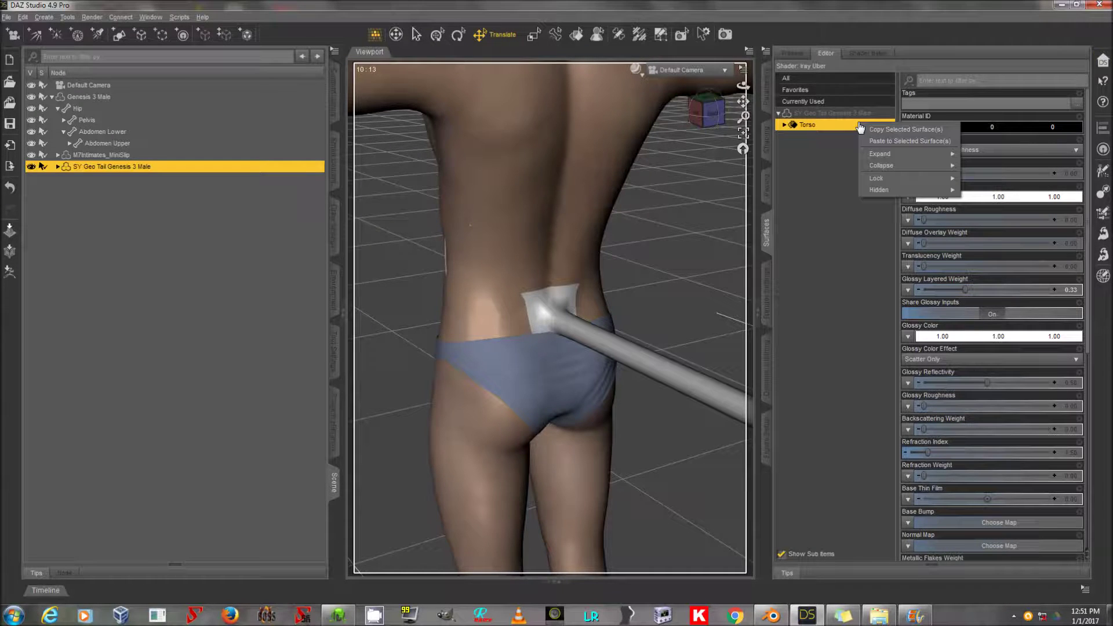
pyautogui.click(890, 142)
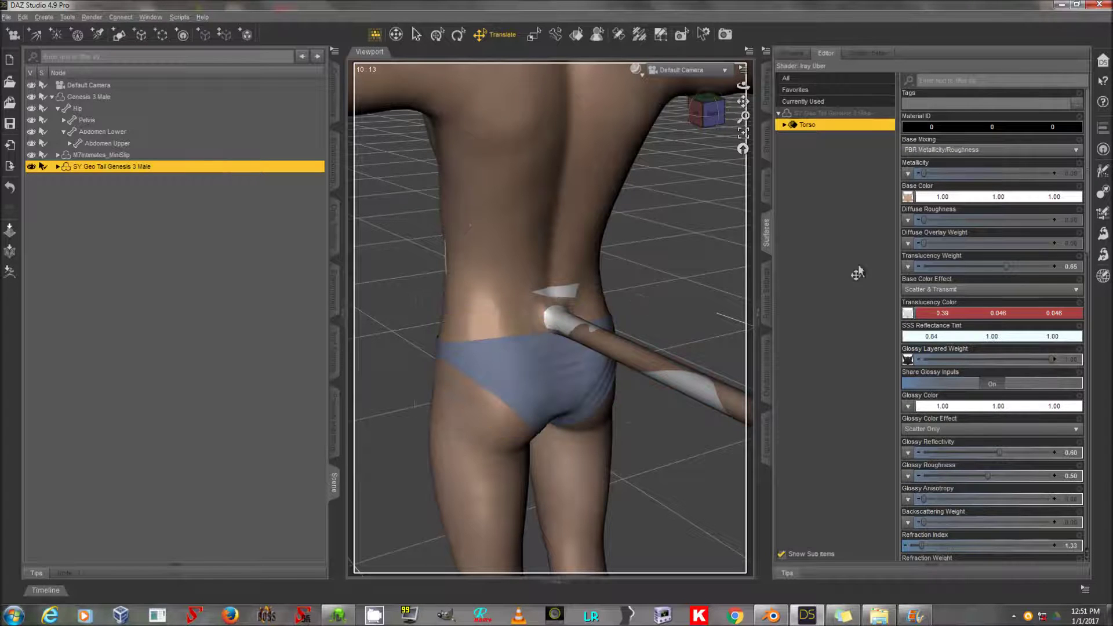
# - Set the tail Torso surface's Base Color map to SYTailGraft01.jpg from E:\DAZ Studio Libraries\WIP\Runtime\textures\sickleyield2016\geograftutorial
pyautogui.click(908, 197)
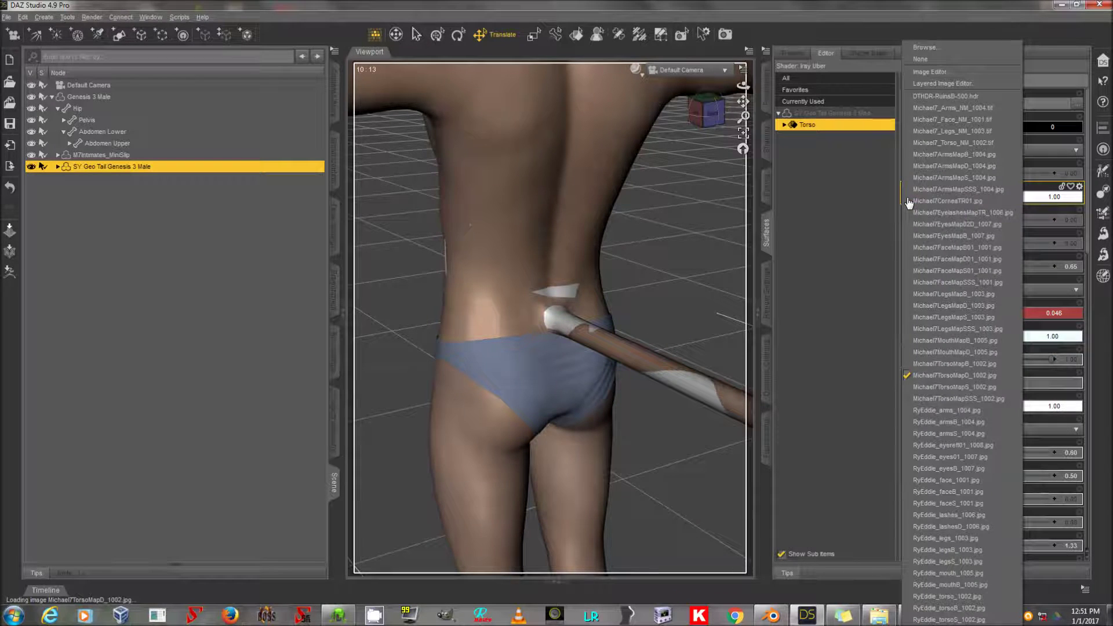
pyautogui.click(945, 45)
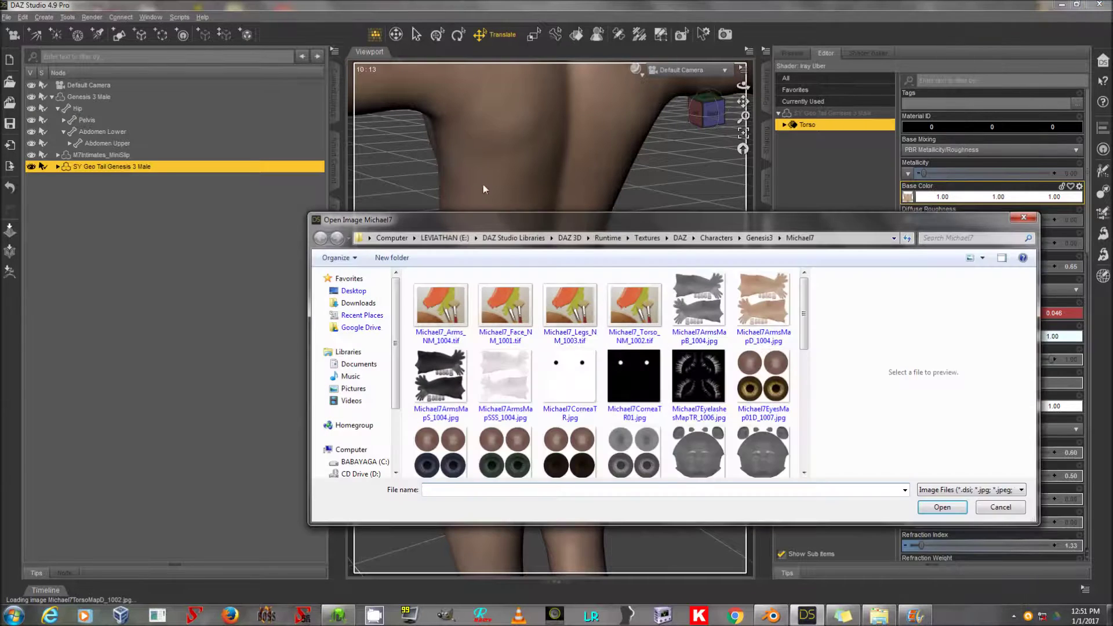
pyautogui.click(512, 238)
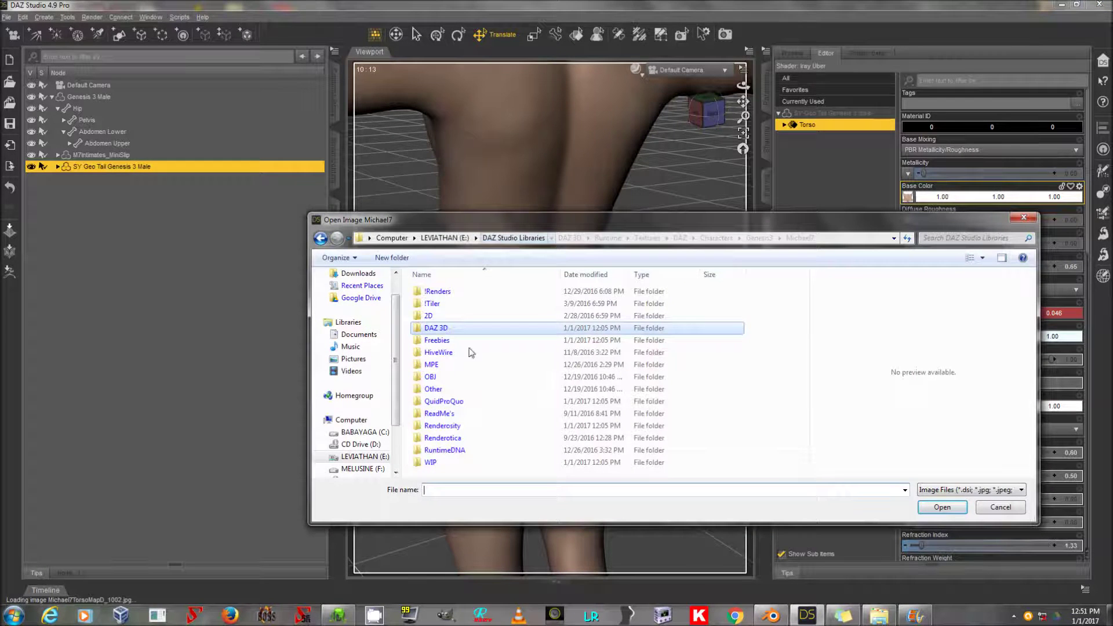
pyautogui.doubleClick(447, 462)
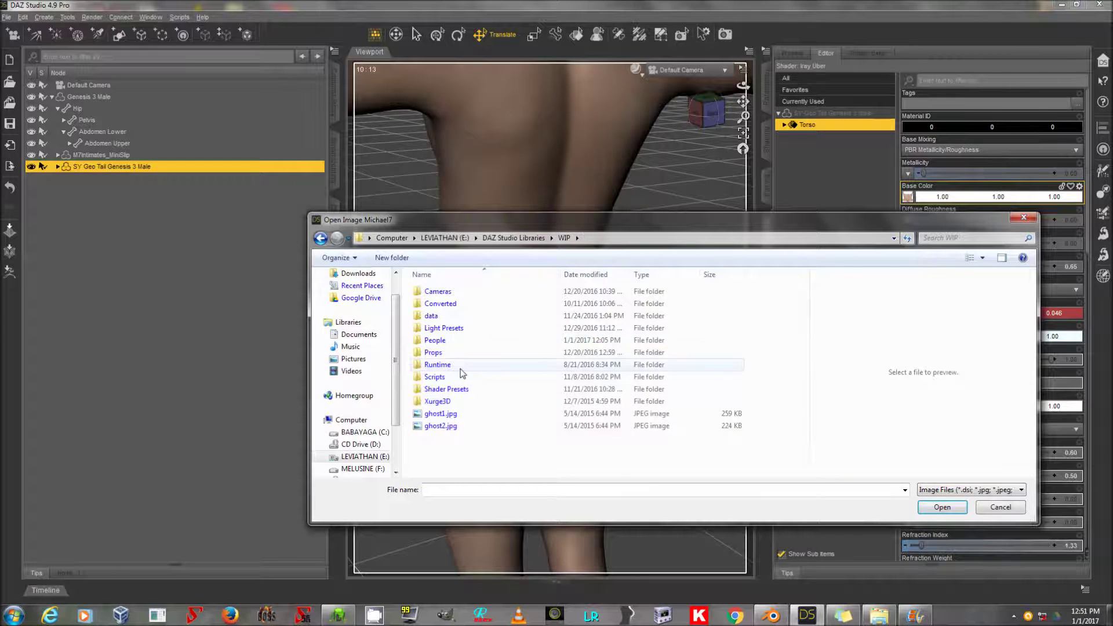
pyautogui.doubleClick(461, 367)
pyautogui.doubleClick(461, 328)
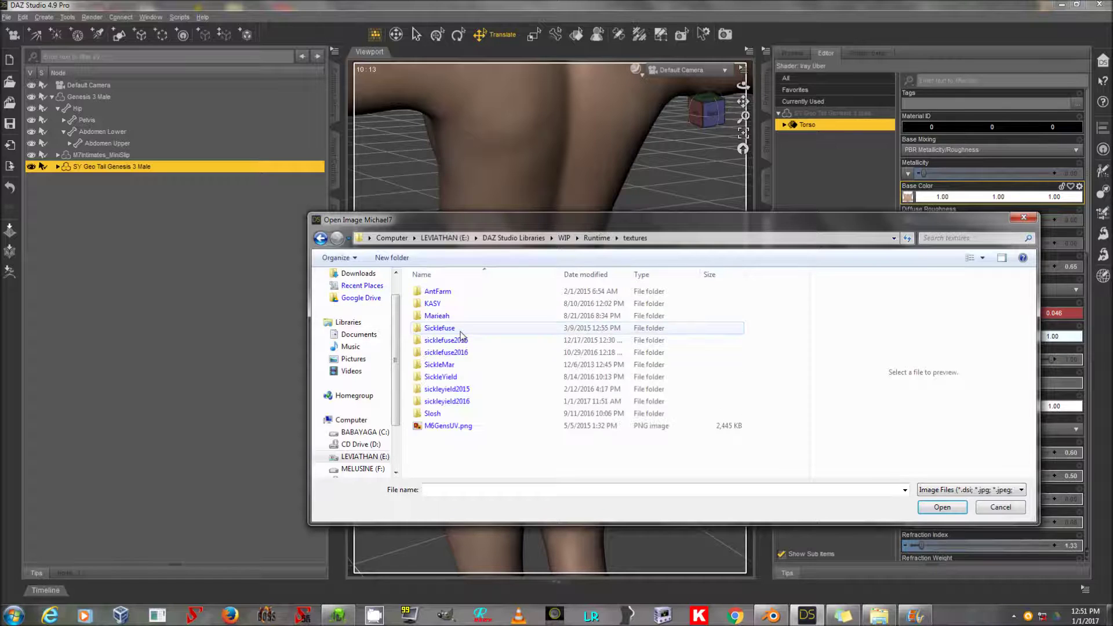
pyautogui.doubleClick(464, 400)
pyautogui.scroll(-1, 471, 400)
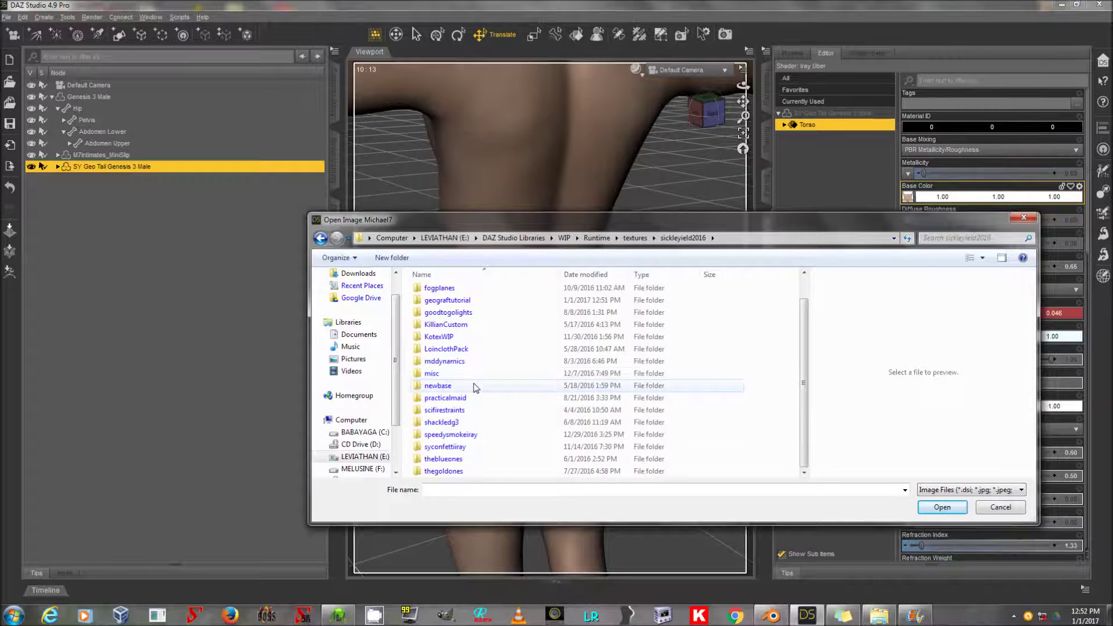
pyautogui.scroll(2, 474, 386)
pyautogui.doubleClick(458, 339)
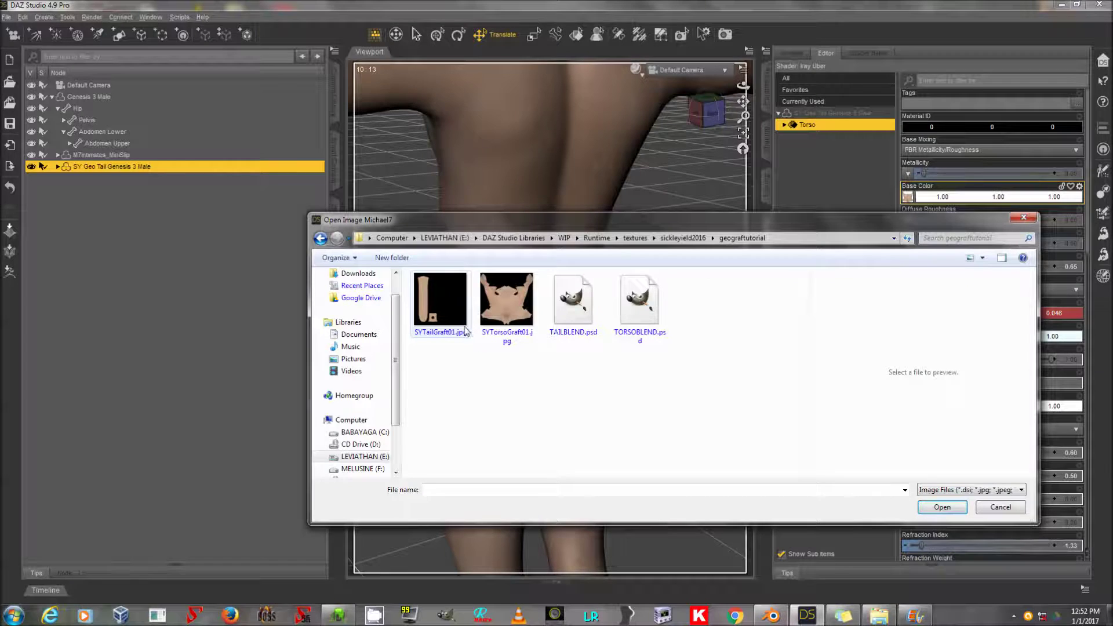
pyautogui.doubleClick(435, 310)
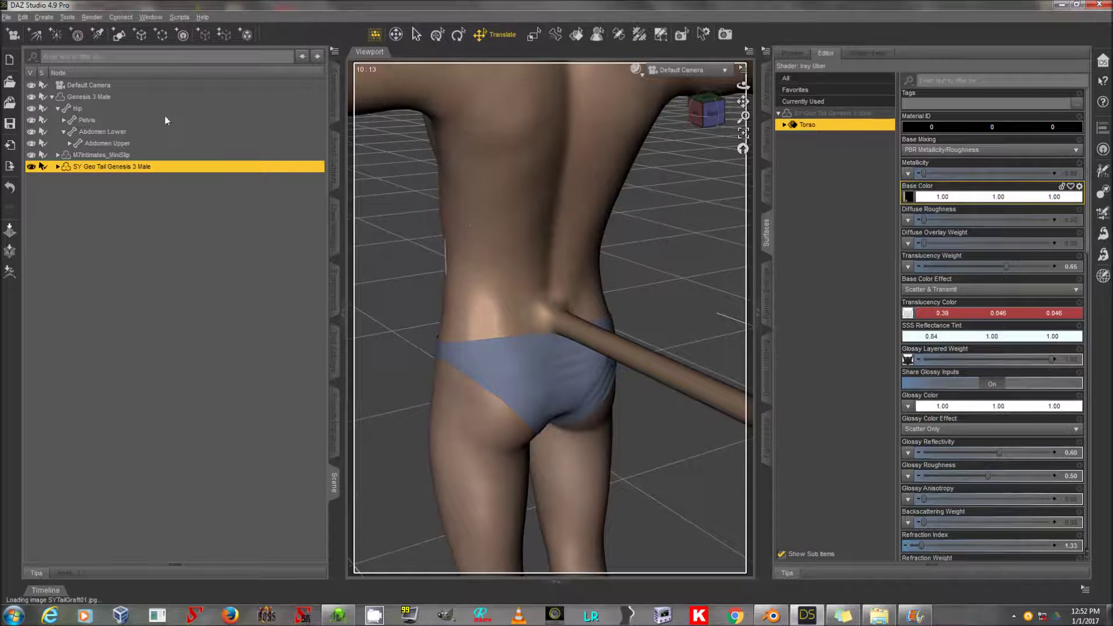
# - Set the Base Color map of the Genesis 3 Male figure's own Torso surface to SYTorsoGraft01.jpg from the WIP library's sickleyield2016\geograftutorial textures folder
pyautogui.click(154, 97)
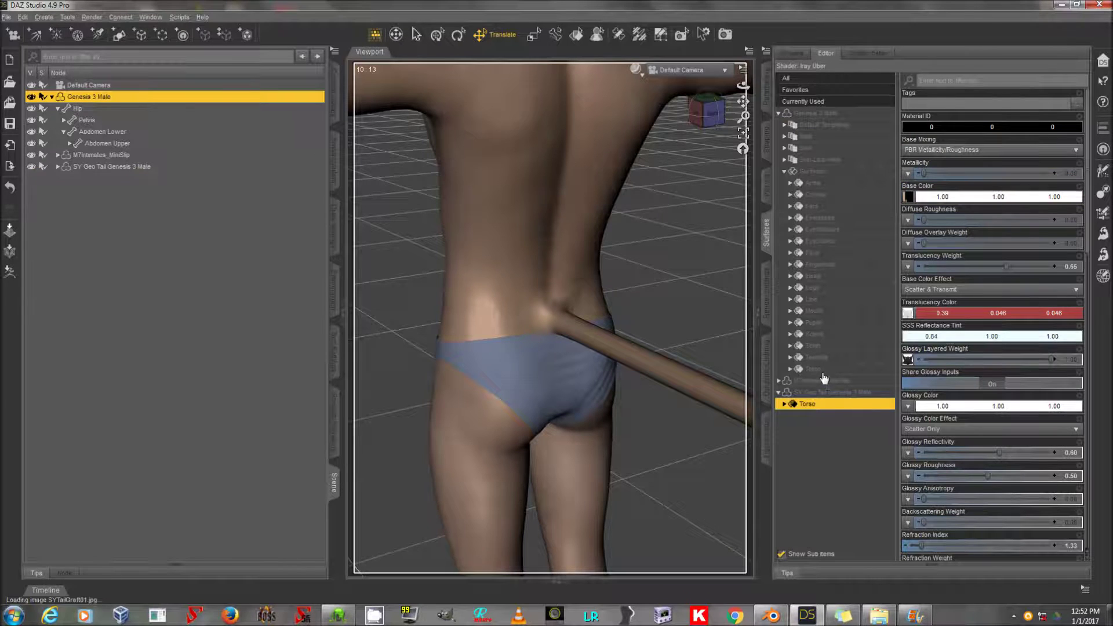
pyautogui.click(823, 370)
pyautogui.click(908, 198)
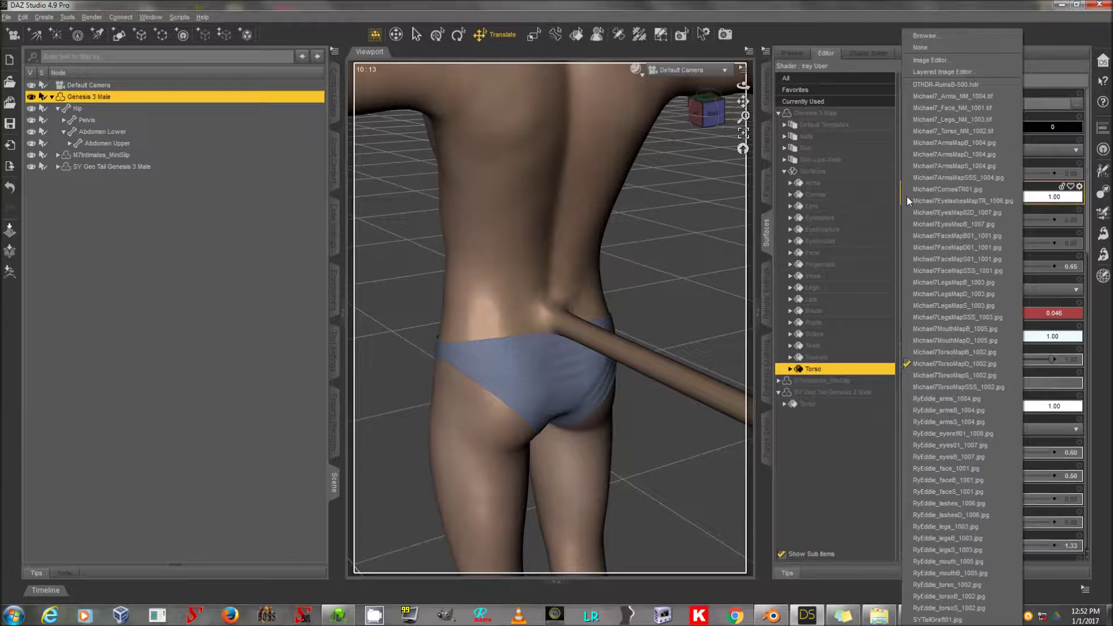
pyautogui.click(928, 36)
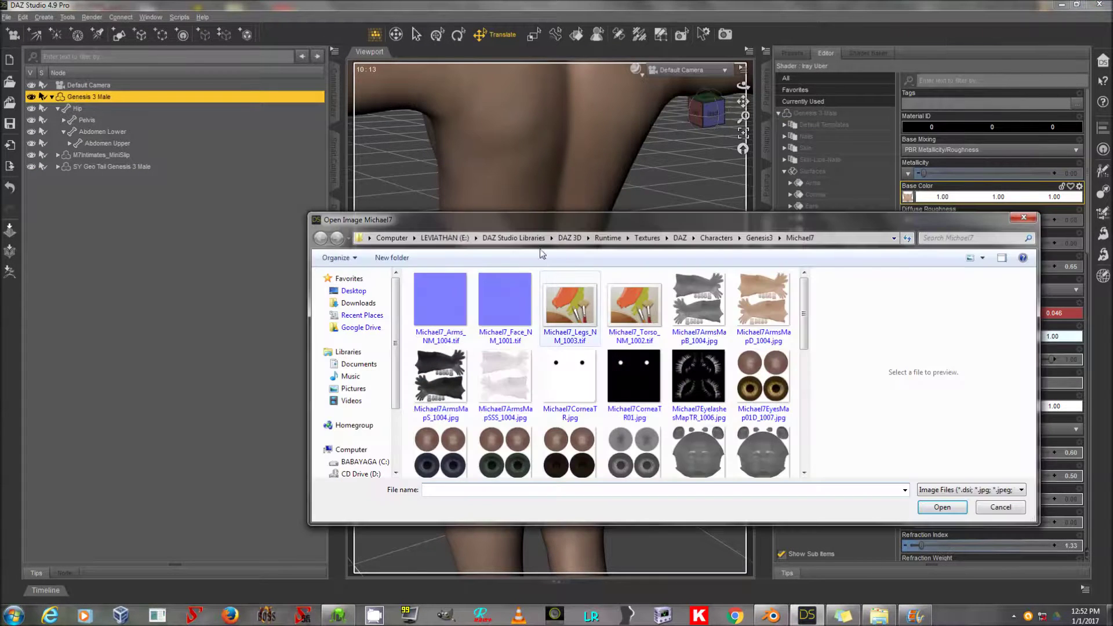
pyautogui.click(518, 237)
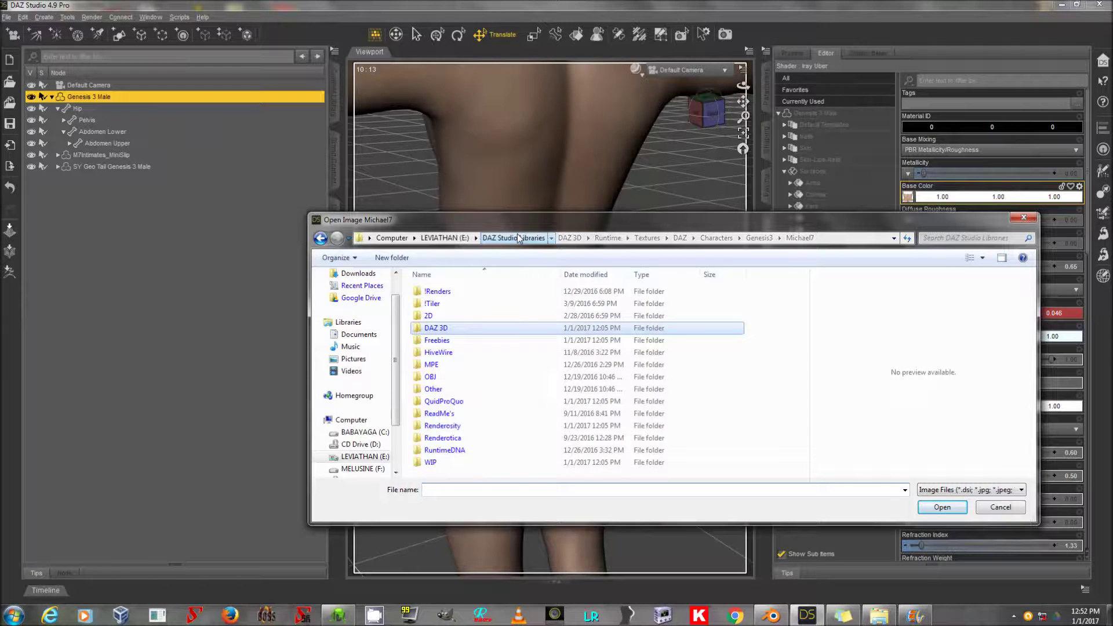
pyautogui.doubleClick(447, 462)
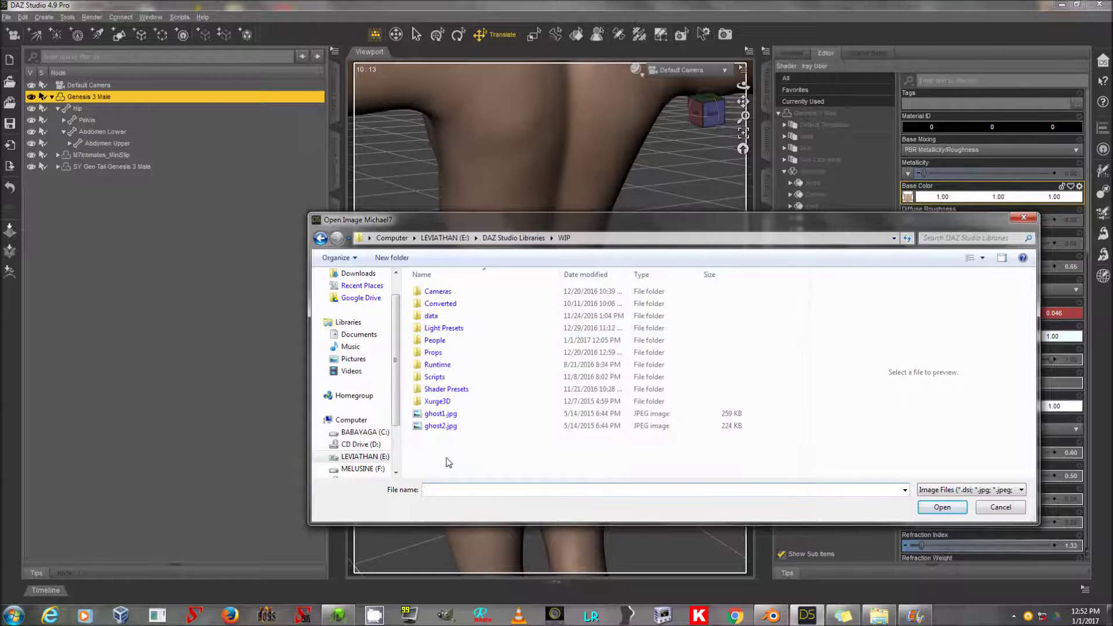
pyautogui.doubleClick(460, 365)
pyautogui.doubleClick(461, 331)
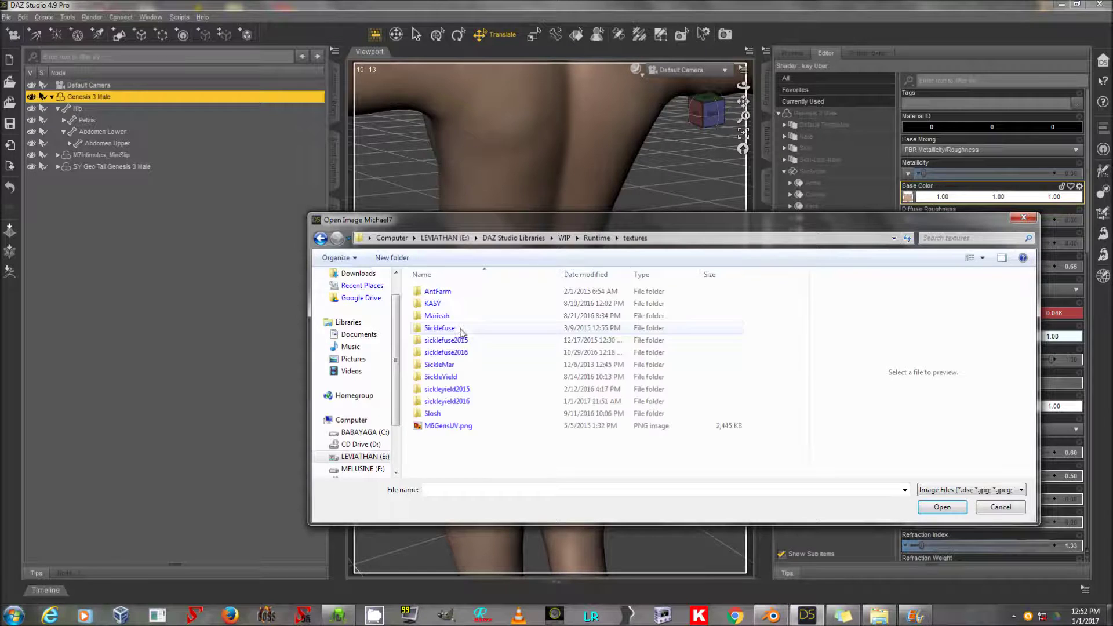
pyautogui.doubleClick(477, 401)
pyautogui.scroll(-1, 477, 401)
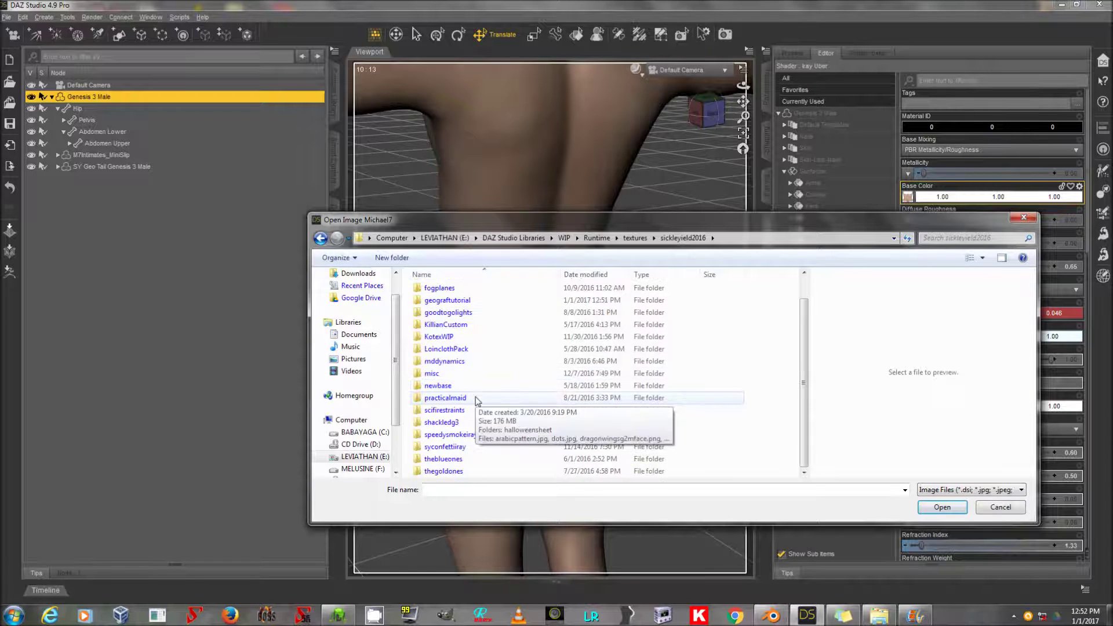
pyautogui.doubleClick(466, 301)
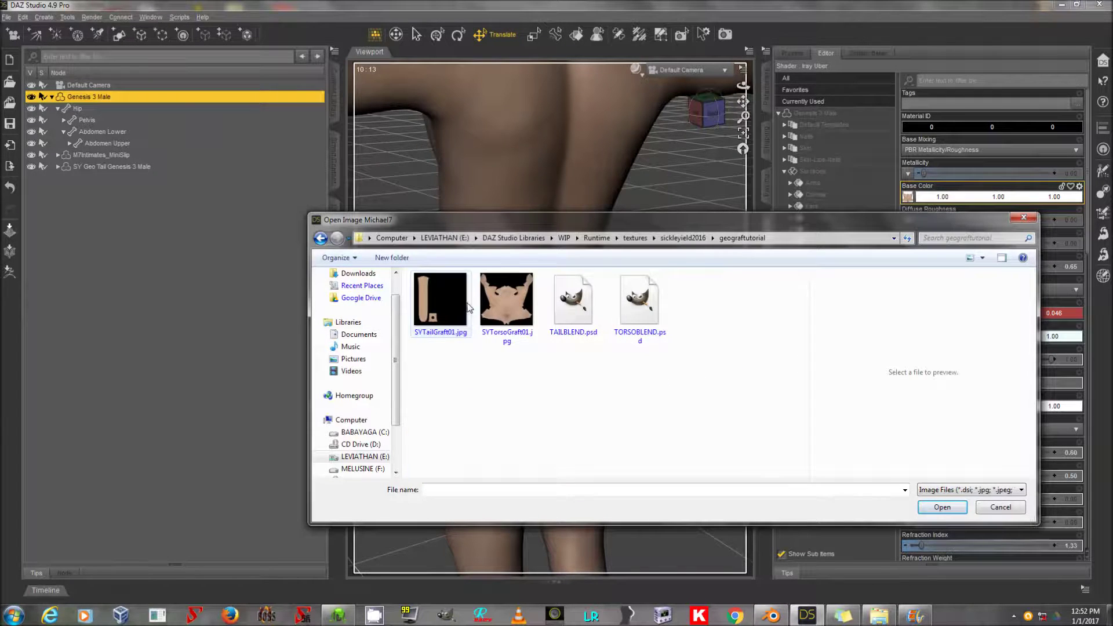
pyautogui.doubleClick(495, 304)
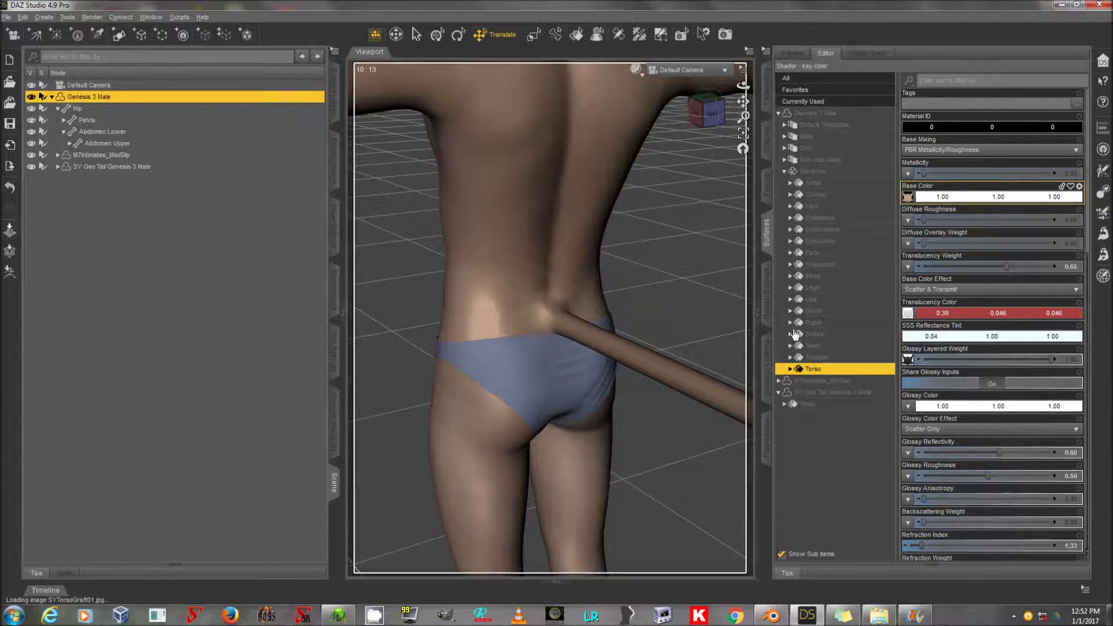
# - Inspect the tail graft from behind and review the remaining map channels of the Genesis 3 Male Torso surface
pyautogui.moveTo(743, 116); pyautogui.dragTo(742, 87)
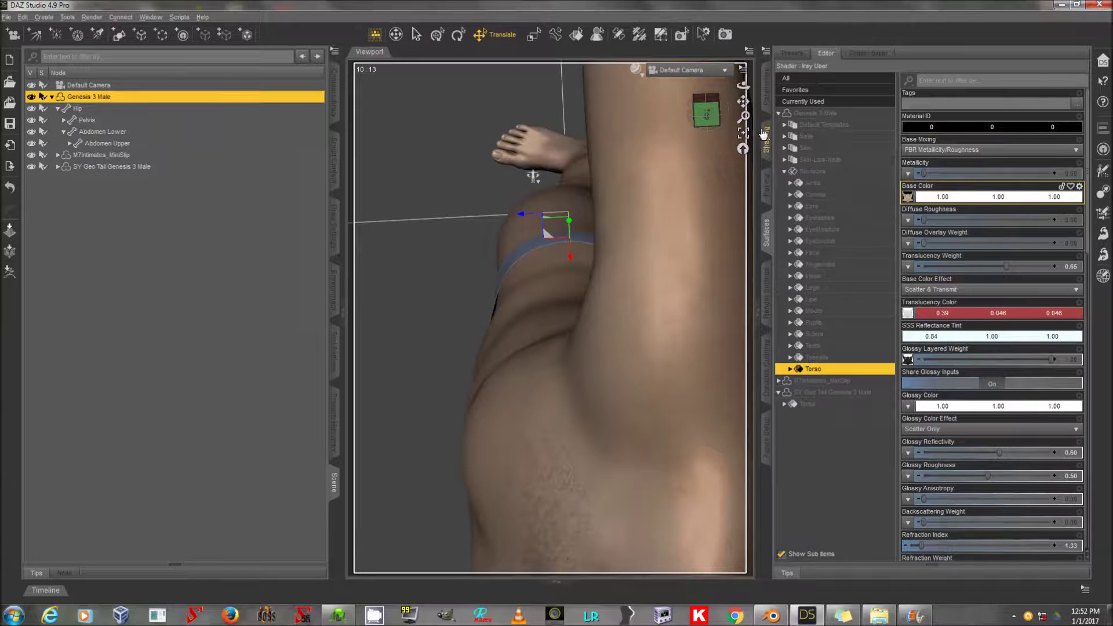
pyautogui.click(742, 148)
pyautogui.moveTo(743, 86); pyautogui.dragTo(743, 120)
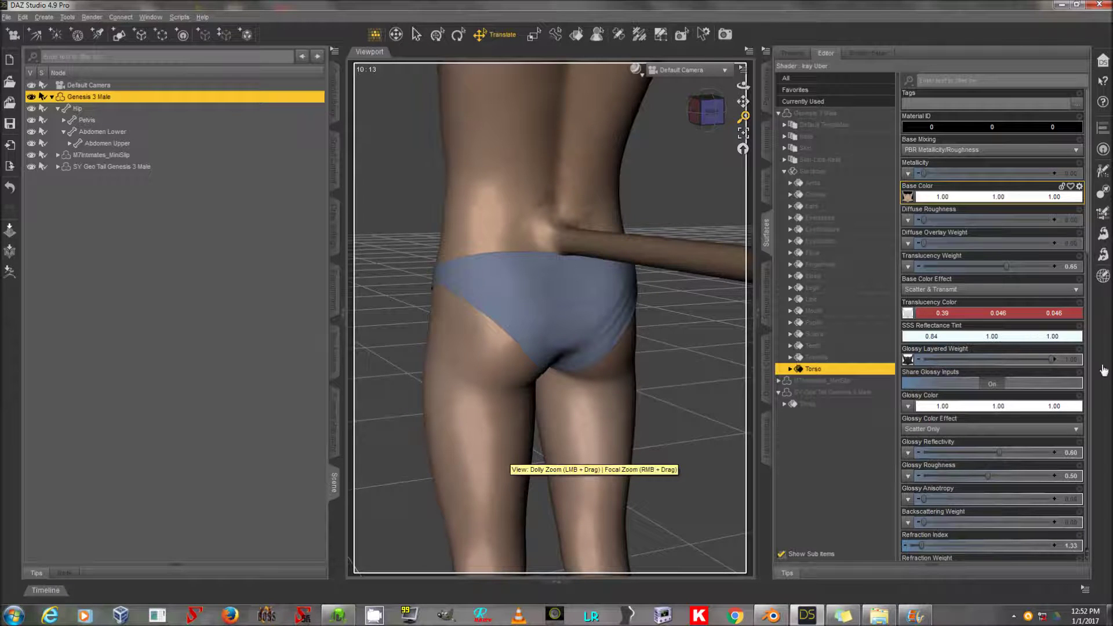
pyautogui.moveTo(910, 314)
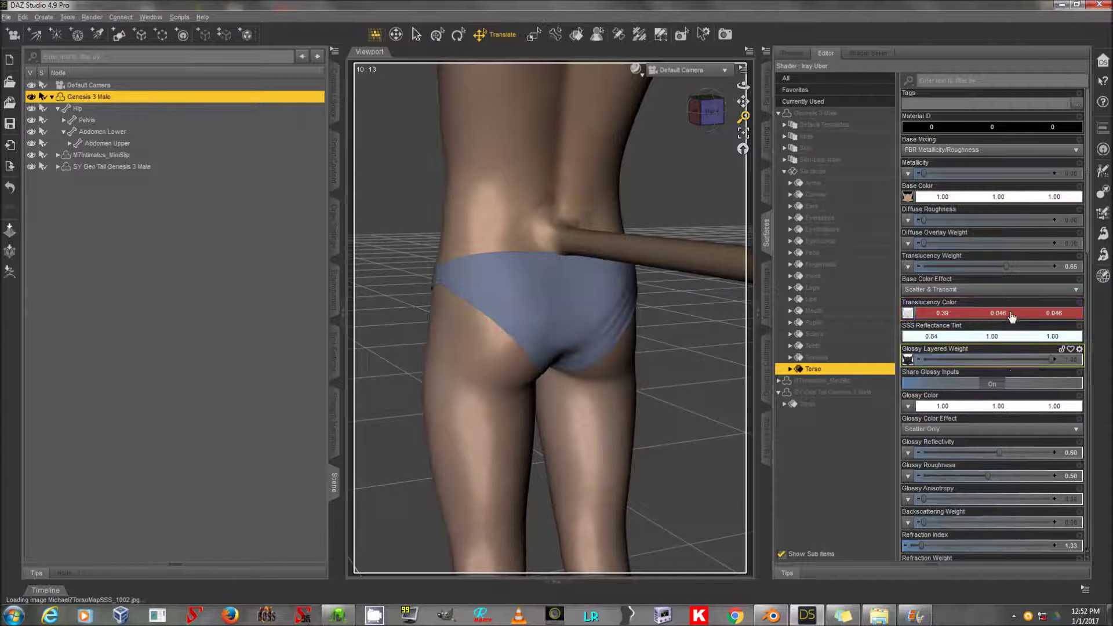
pyautogui.scroll(-2, 1011, 316)
pyautogui.scroll(-8, 1010, 316)
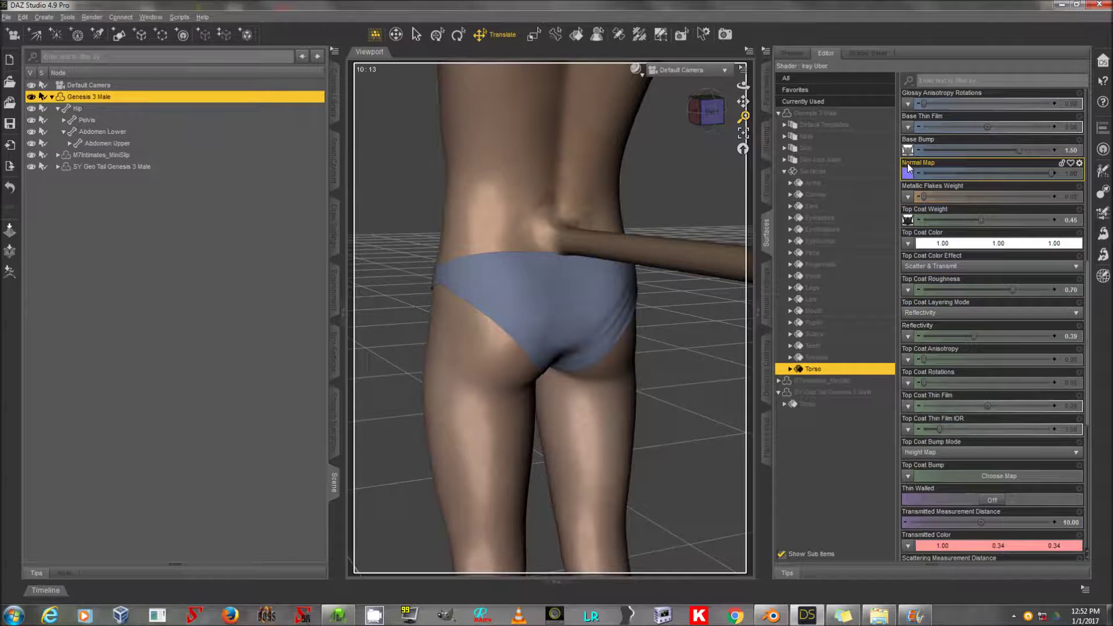
pyautogui.scroll(-7, 977, 255)
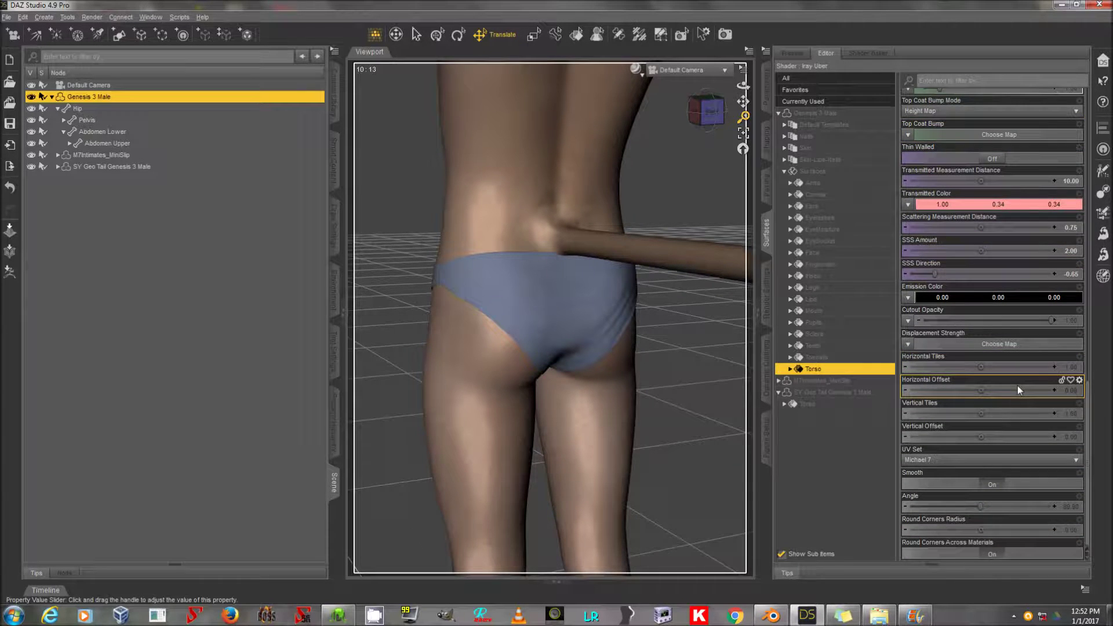
pyautogui.scroll(12, 1017, 384)
pyautogui.scroll(5, 1017, 384)
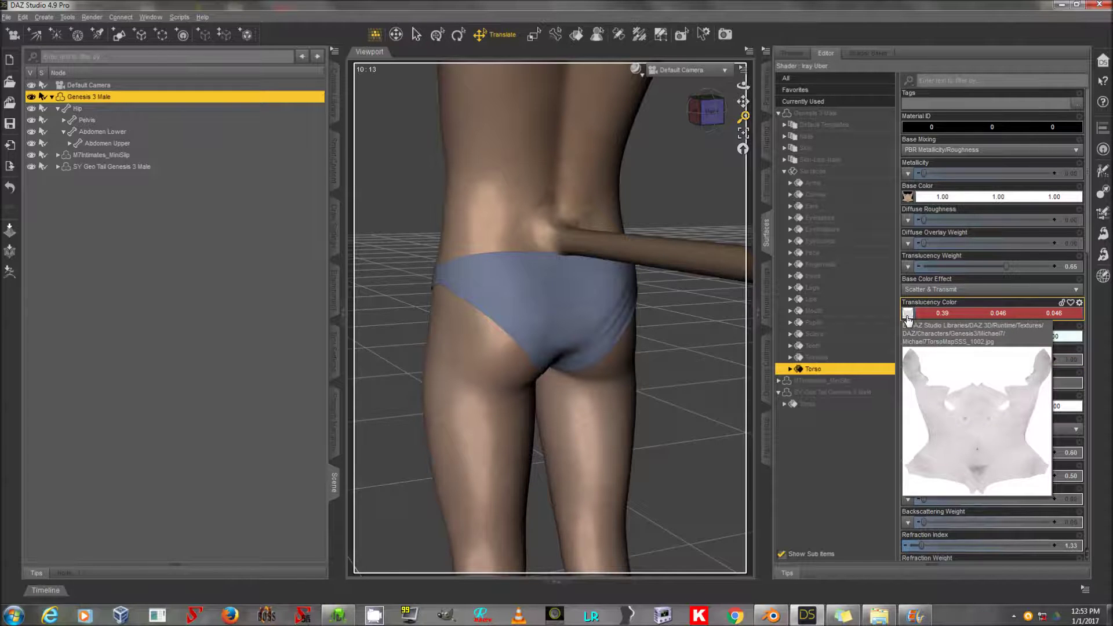
# - Set the Genesis 3 Male Torso surface's Base Color map to Michael7TorsoMapSSS_1002.jpg and copy that surface's settings
pyautogui.click(908, 198)
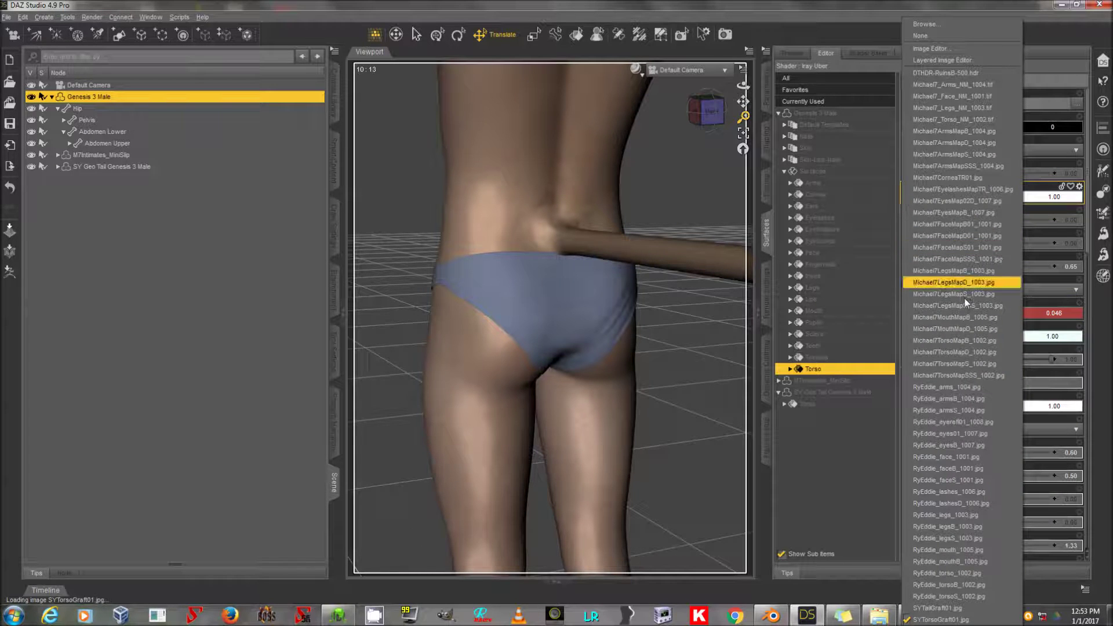
pyautogui.click(961, 374)
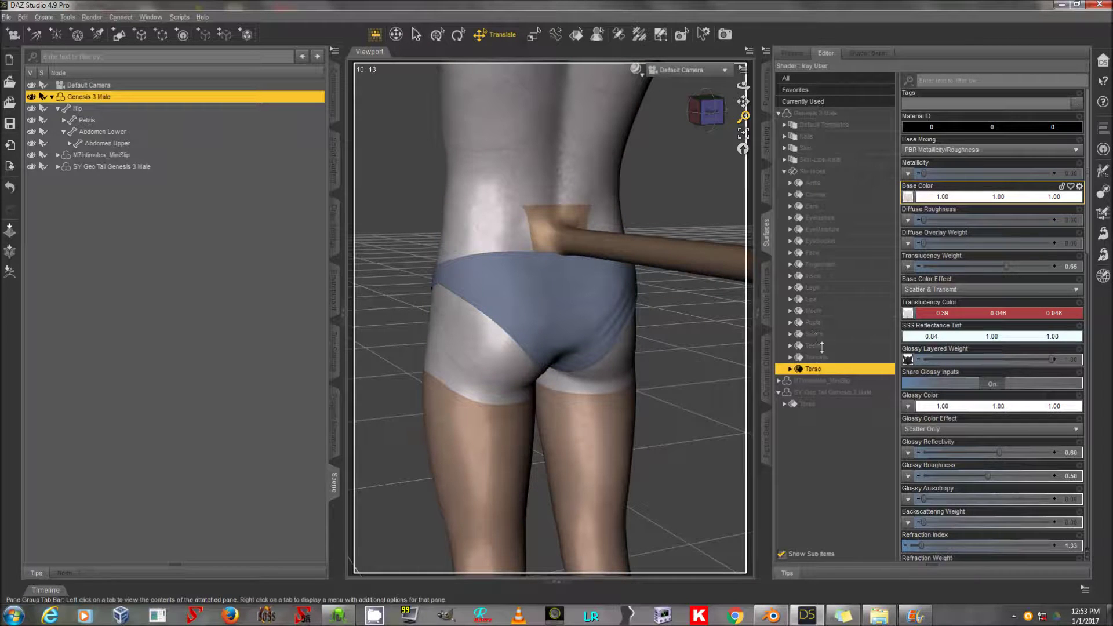
pyautogui.rightClick(838, 369)
pyautogui.click(841, 387)
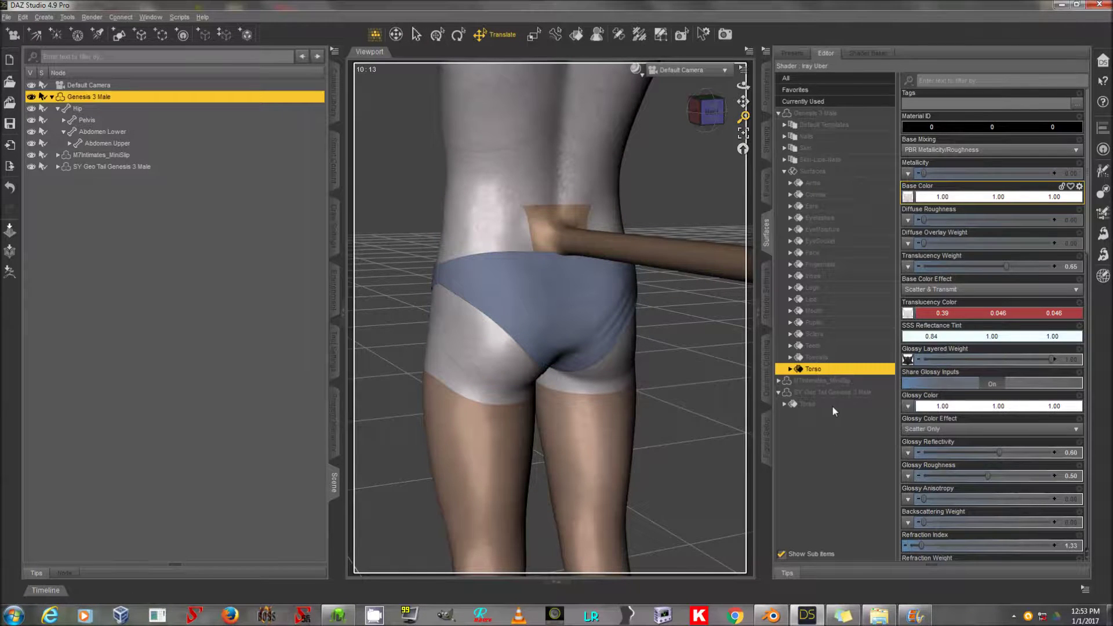
# - Paste the copied surface settings onto the SY Geo Tail Genesis 3 Male Torso surface
pyautogui.click(832, 405)
pyautogui.rightClick(833, 406)
pyautogui.click(850, 423)
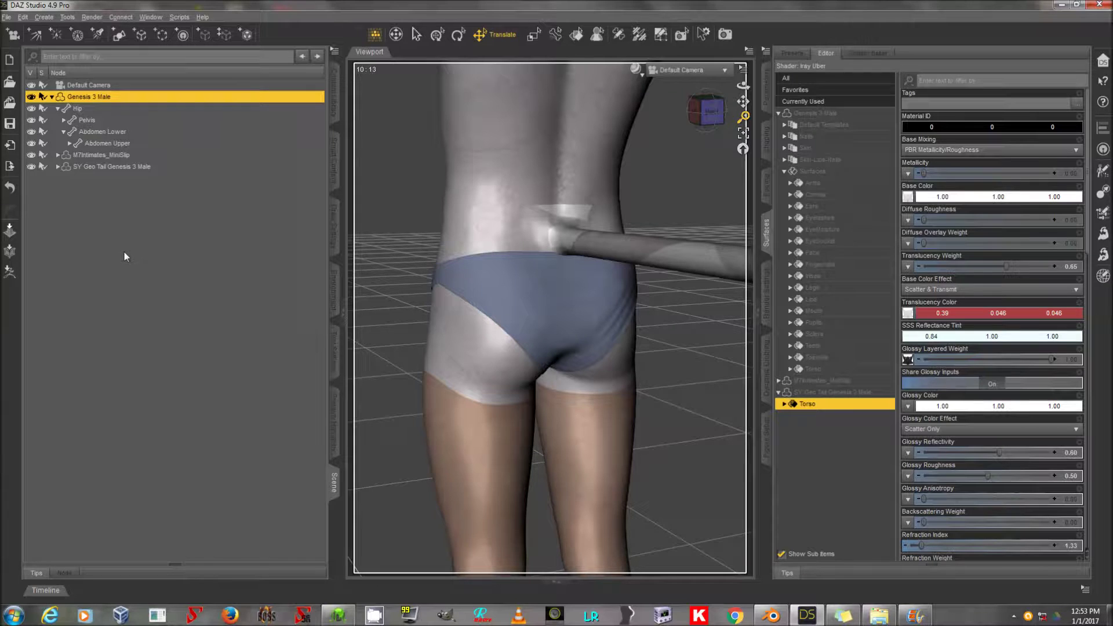
# - Switch to 3D-Coat to view the painted tail base, and return to DAZ Studio to inspect the graft seam
pyautogui.click(336, 616)
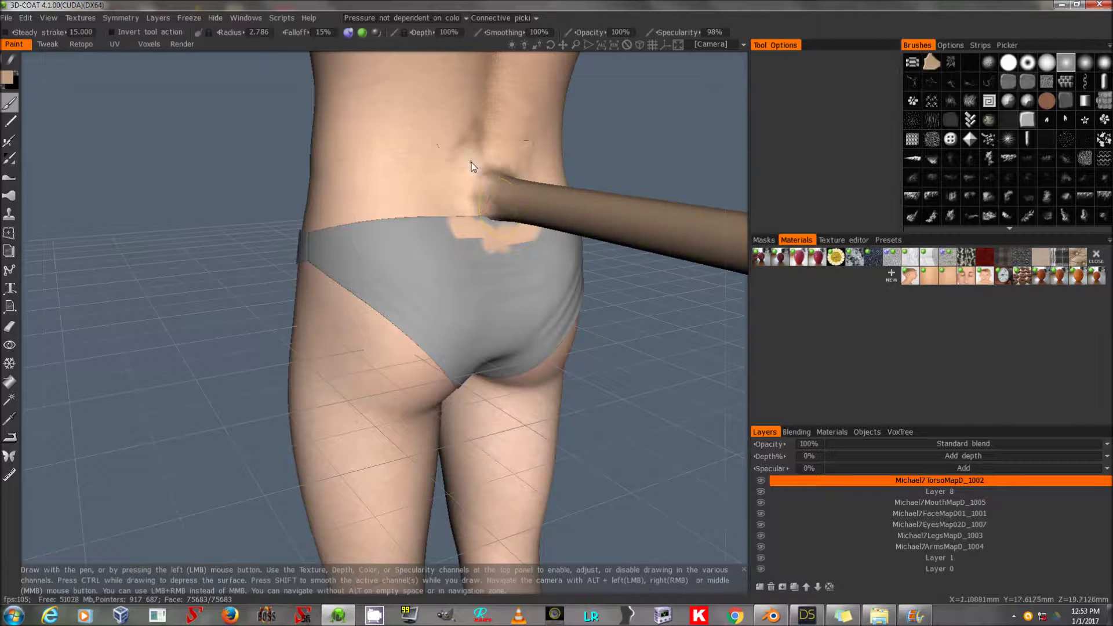
pyautogui.click(1064, 4)
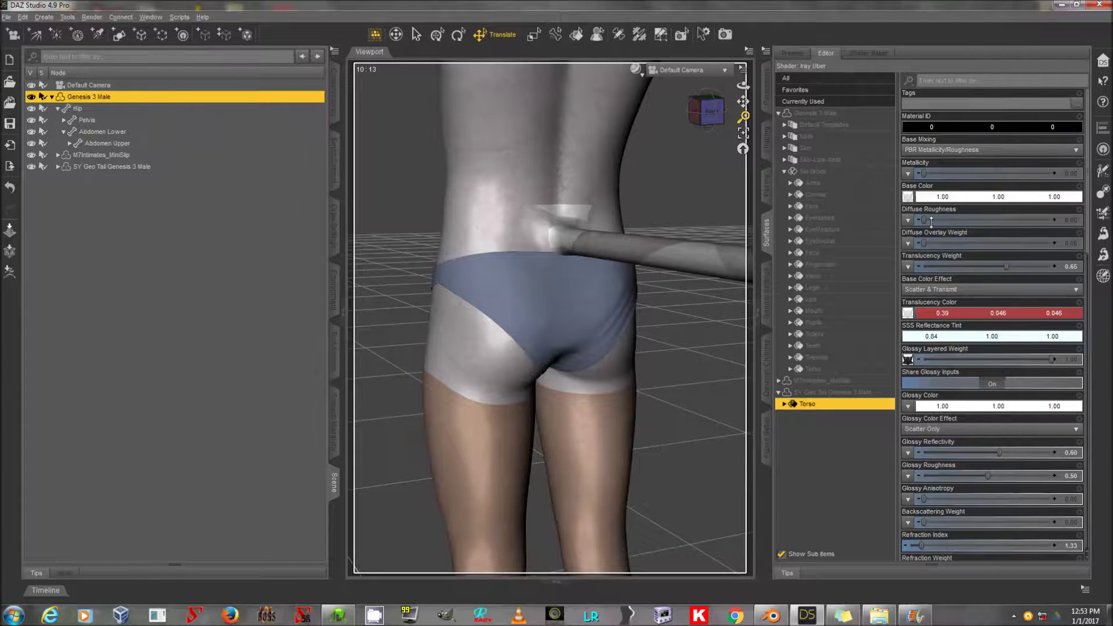
pyautogui.scroll(-1, 948, 247)
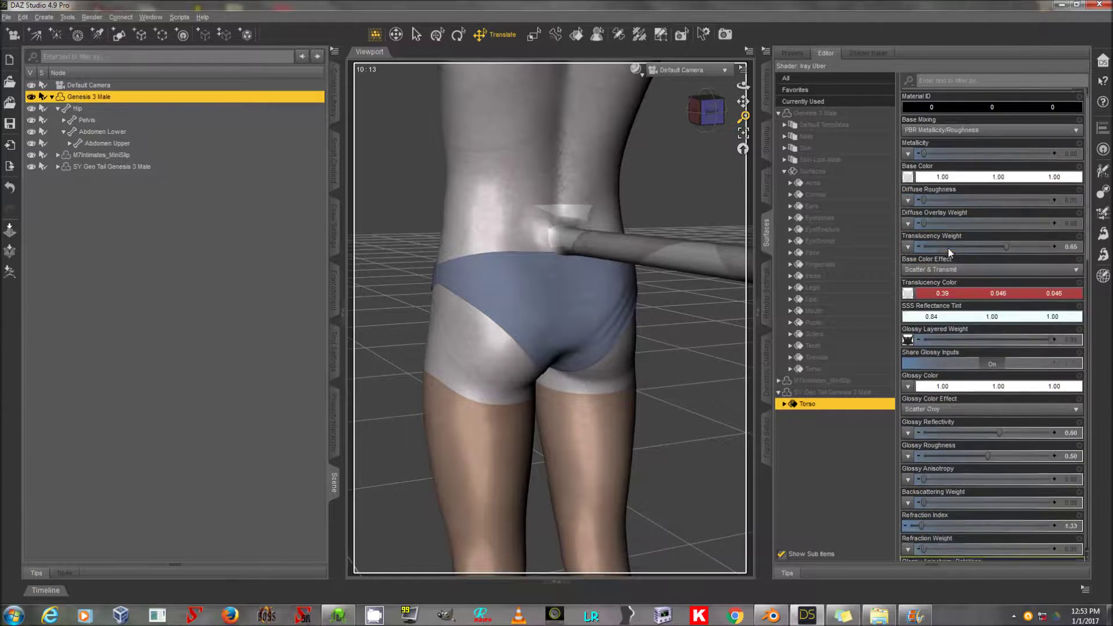
pyautogui.scroll(1, 948, 247)
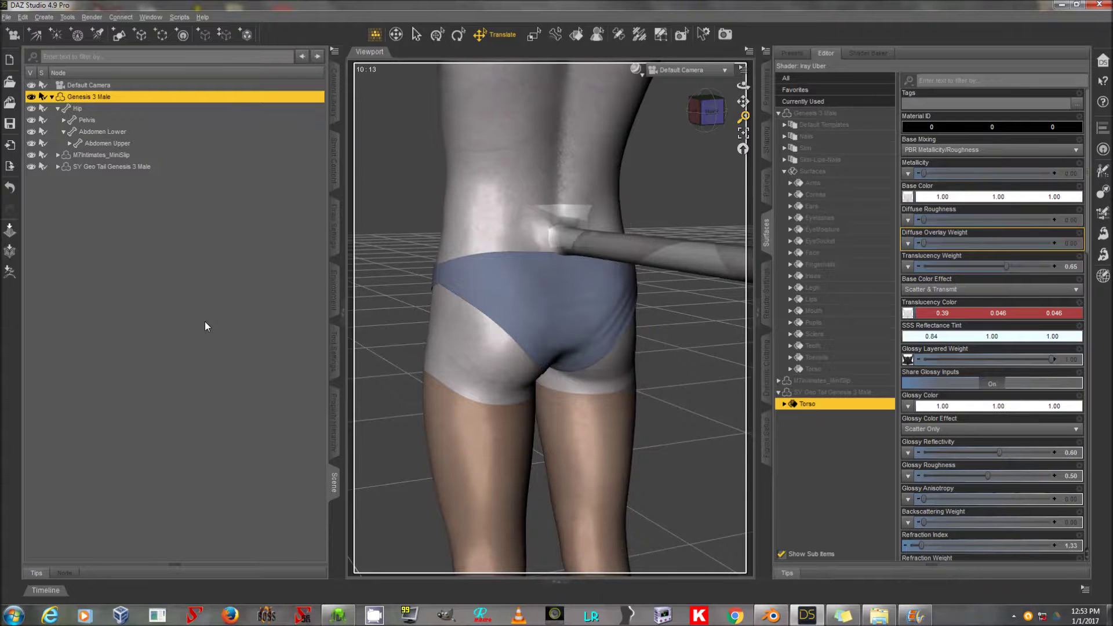
pyautogui.moveTo(743, 102); pyautogui.dragTo(743, 130)
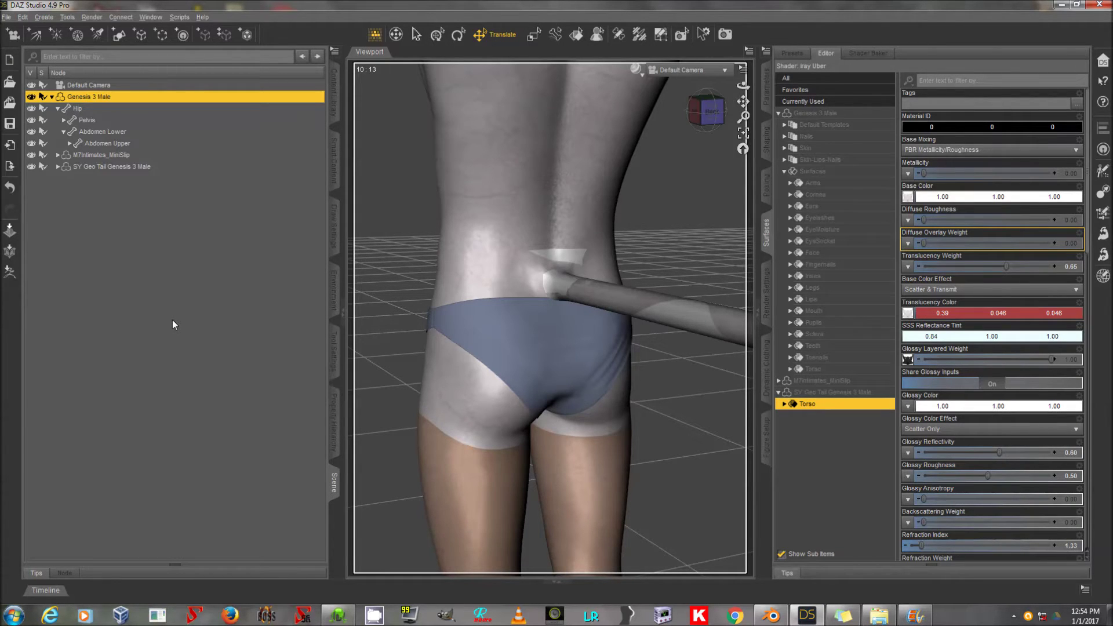
# - Undo the SSS map change and pasted settings on the figure and tail Torso surfaces, and view the whole figure from behind
pyautogui.hotkey('ctrl', 'z')
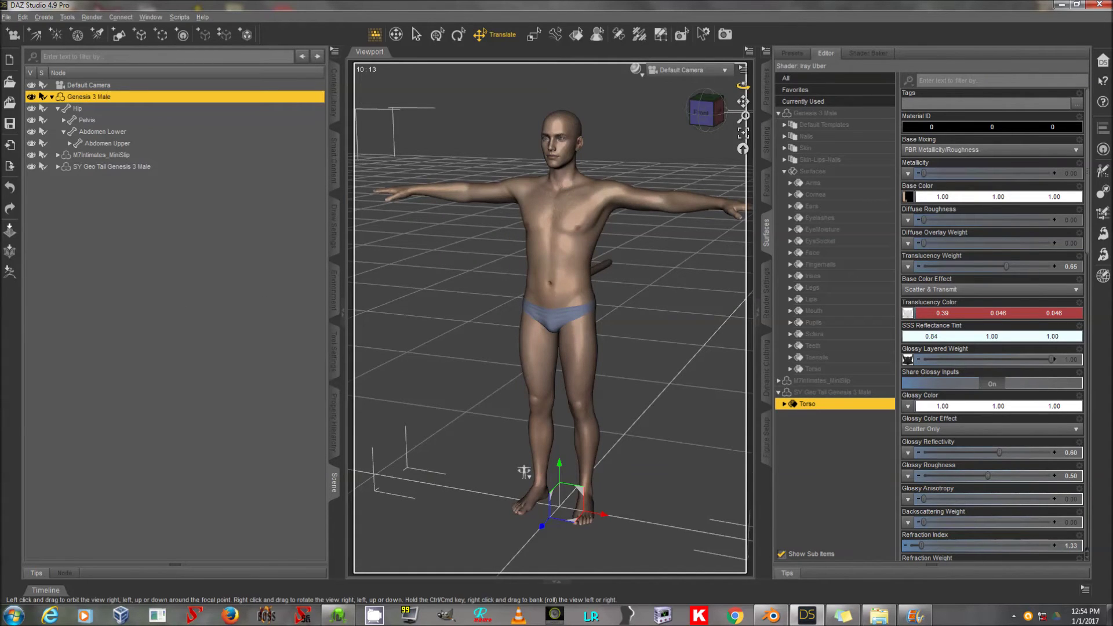
pyautogui.moveTo(744, 86); pyautogui.dragTo(688, 220)
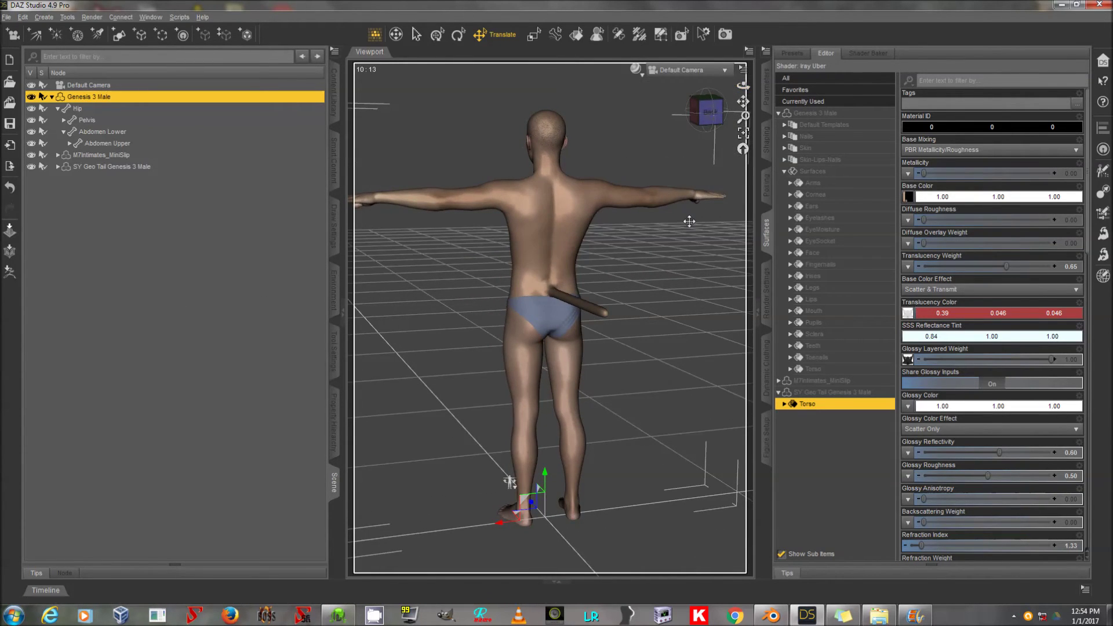